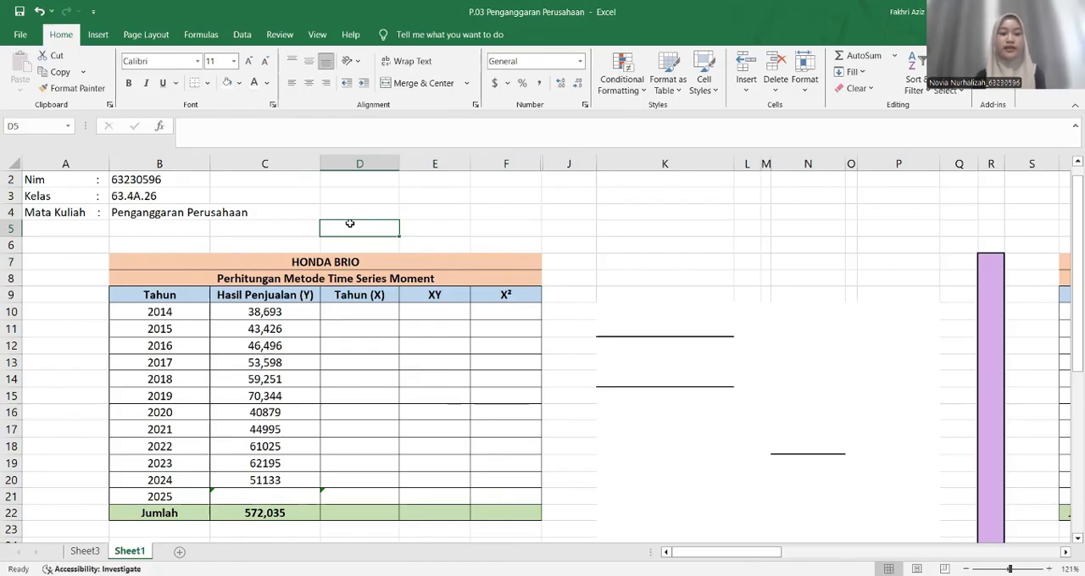
Review the Honda Brio table's column headings, its yearly sales figures for 2014 to 2024 and the sales total formula
left_click(286, 279)
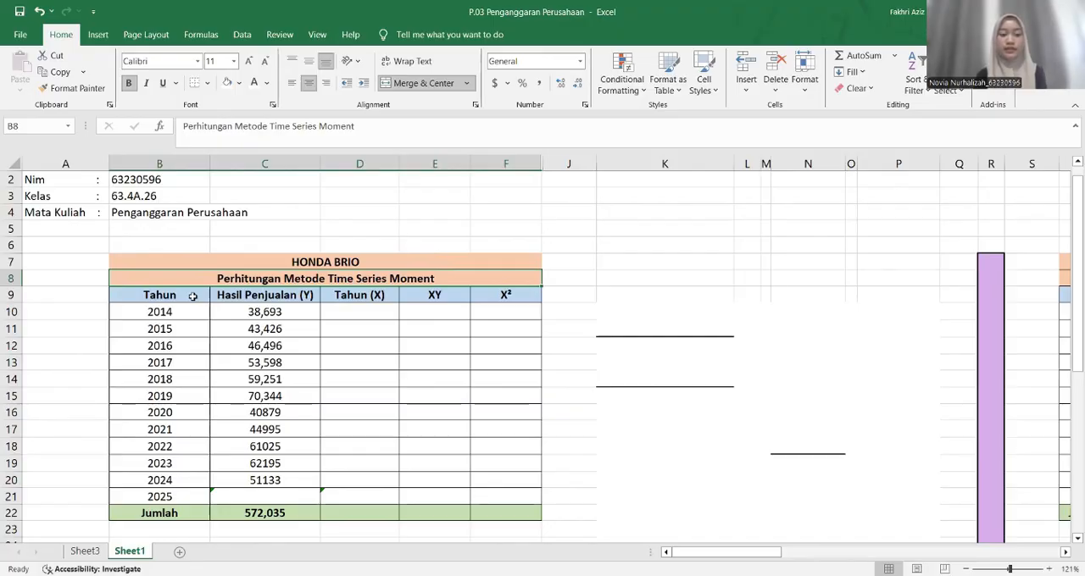
left_click(192, 296)
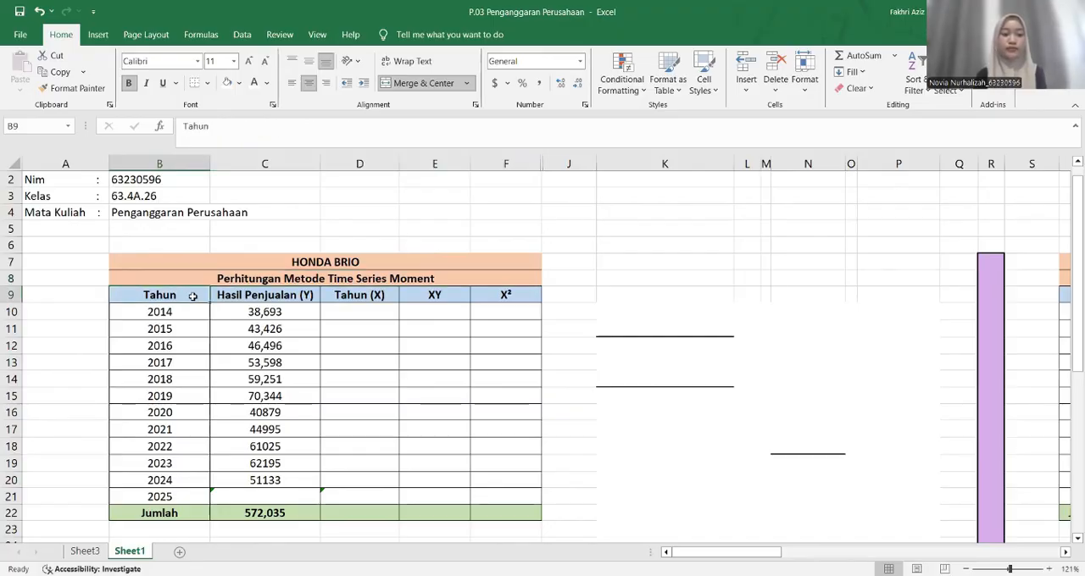
left_click(306, 295)
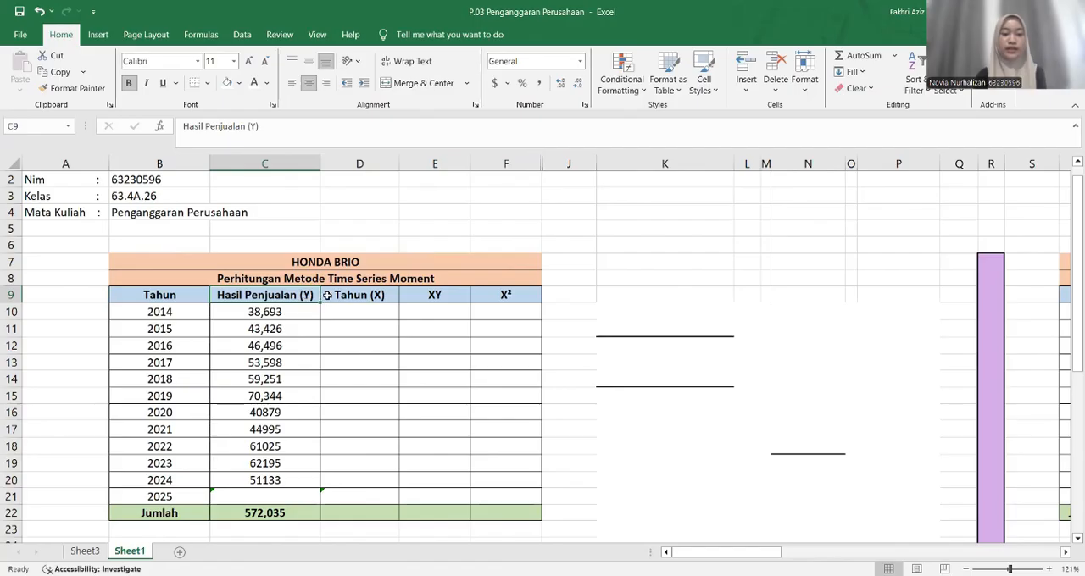
left_click(327, 295)
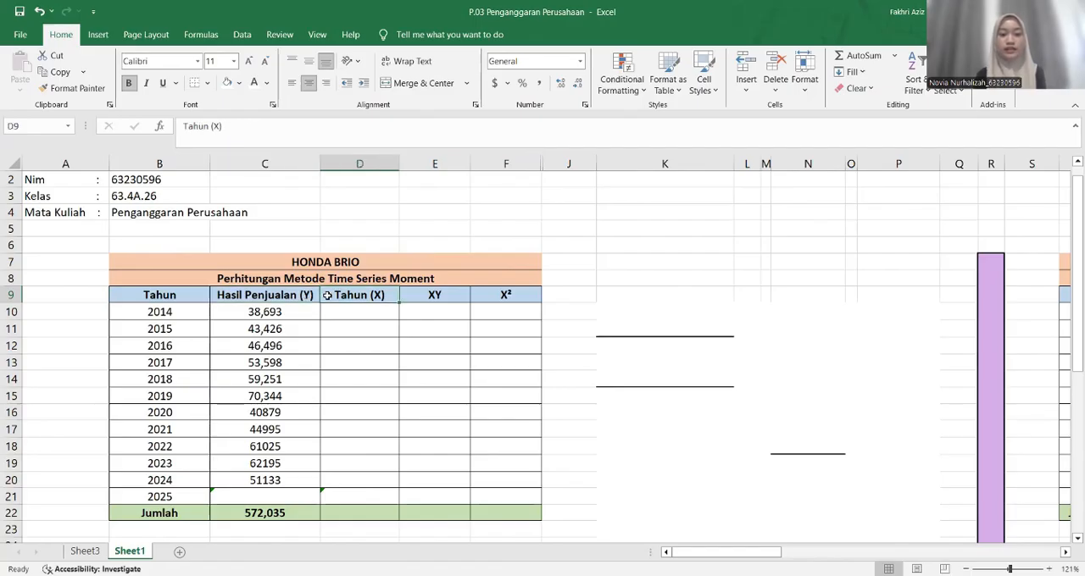
left_click(414, 292)
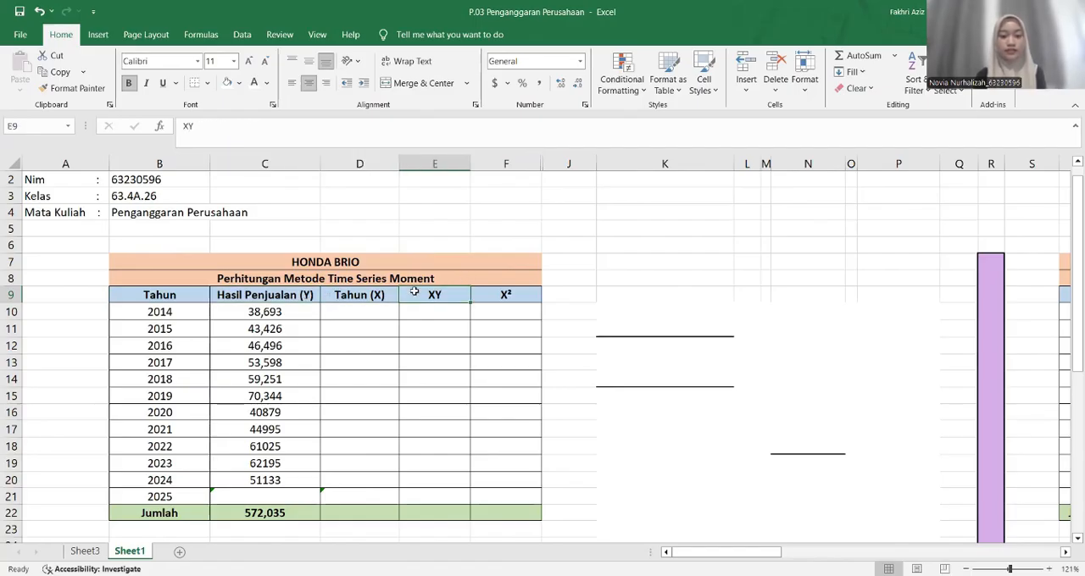
left_click(480, 294)
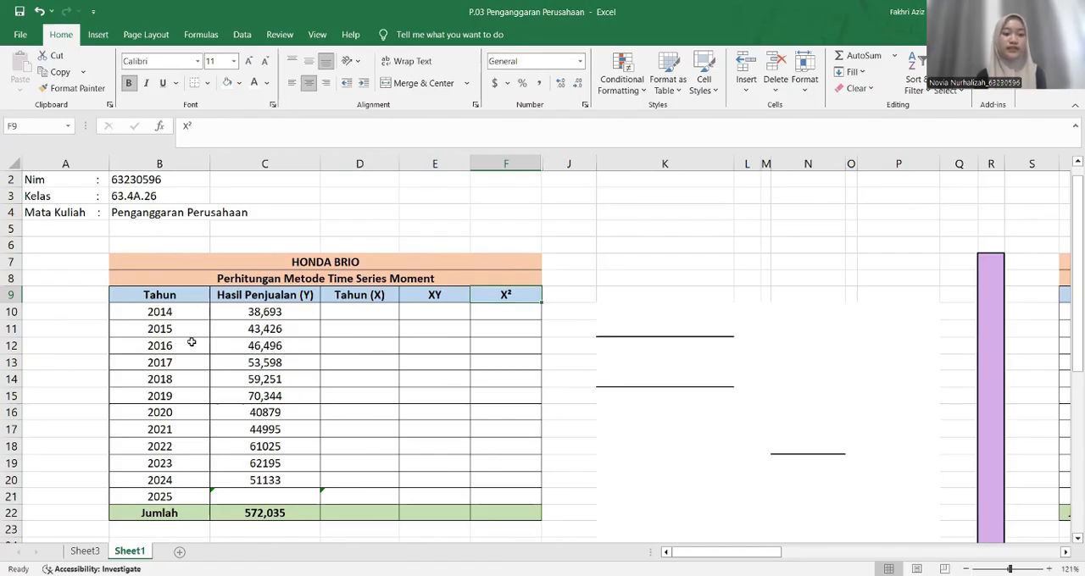
left_click(218, 336)
left_click(216, 312)
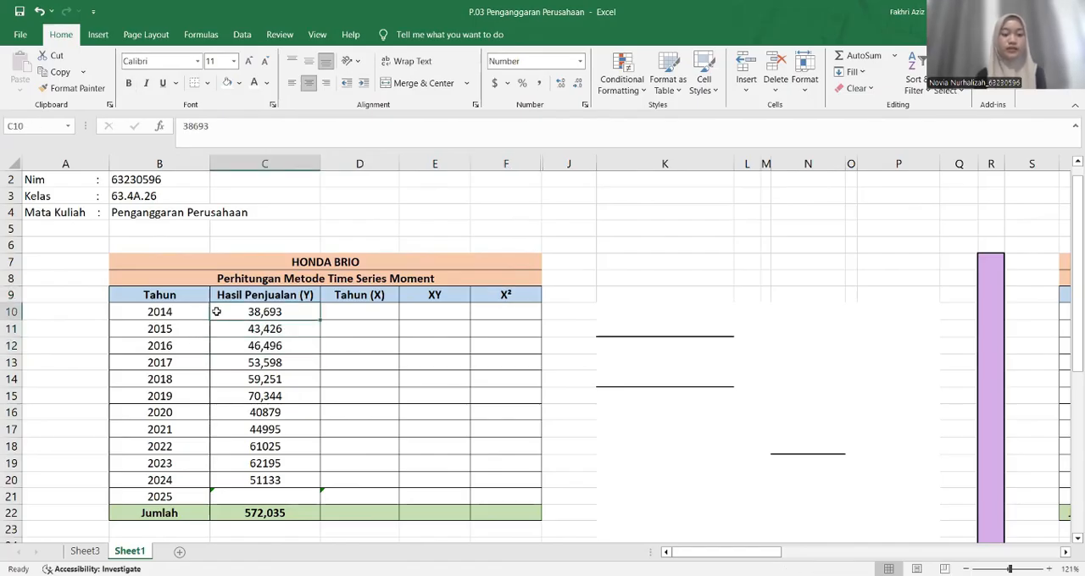
left_click_drag(216, 312, 223, 482)
left_click(225, 484)
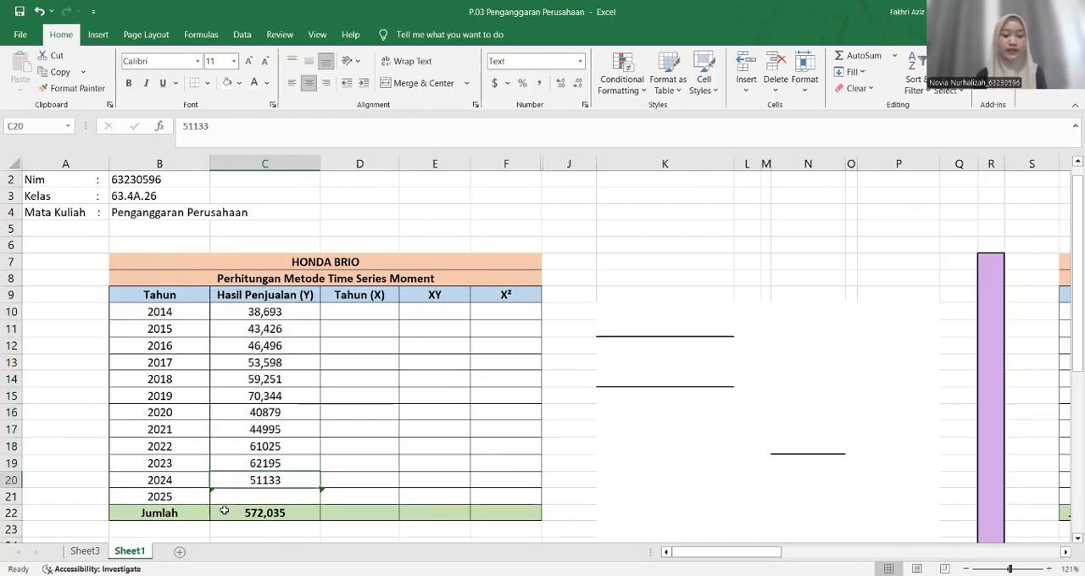
left_click(224, 512)
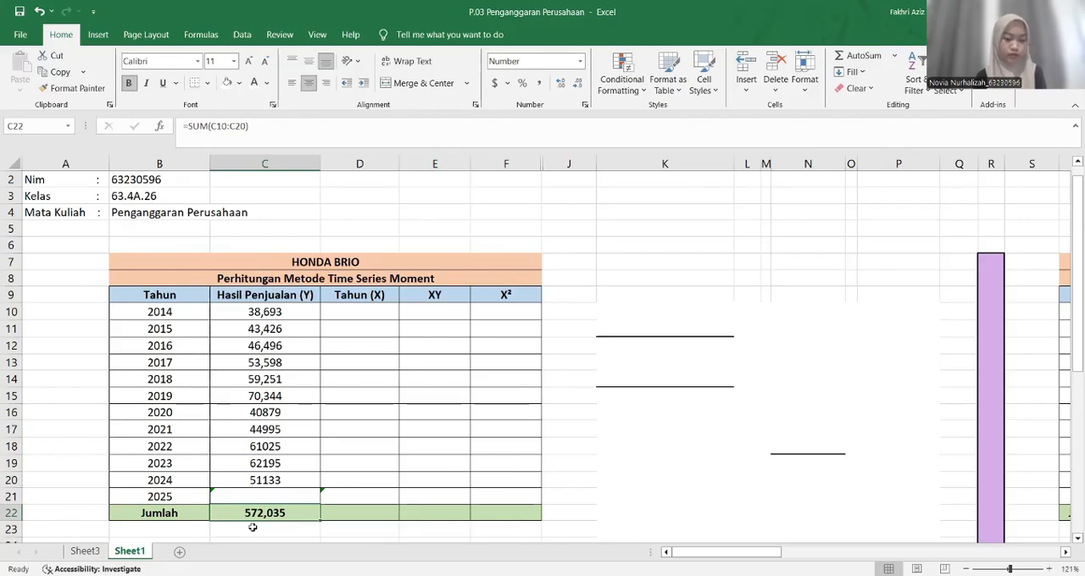
Reveal the hidden Tahun (X) values in D10:D21 by changing their font colour to black, cell by cell
left_click(355, 311)
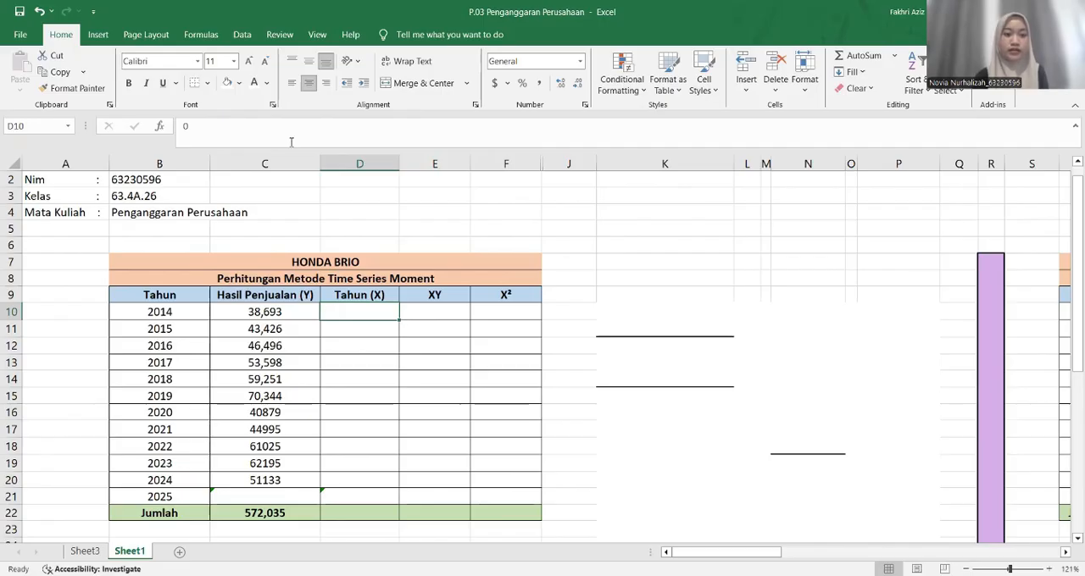
key("Down")
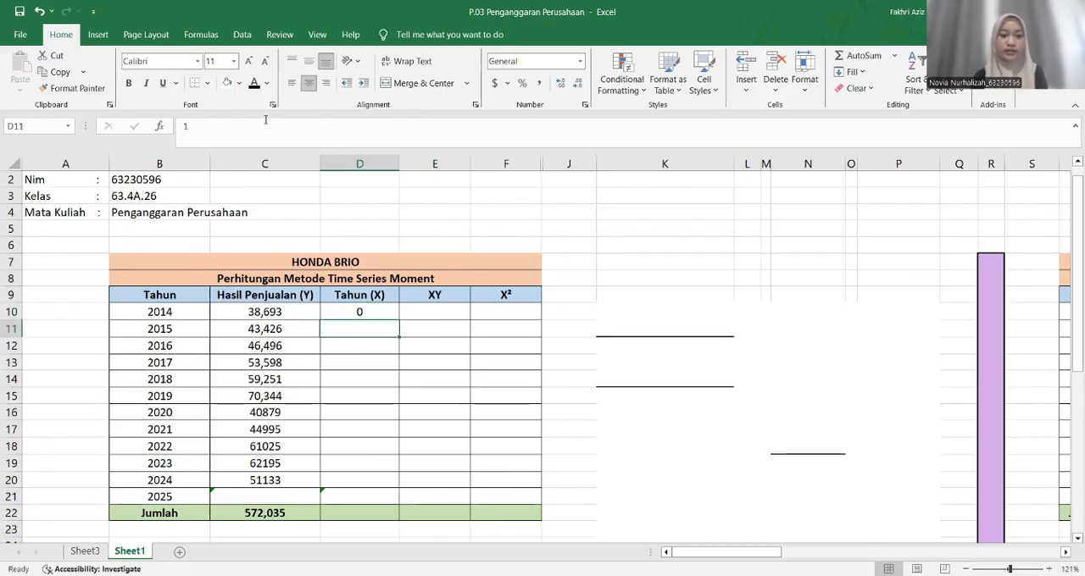
left_click(254, 83)
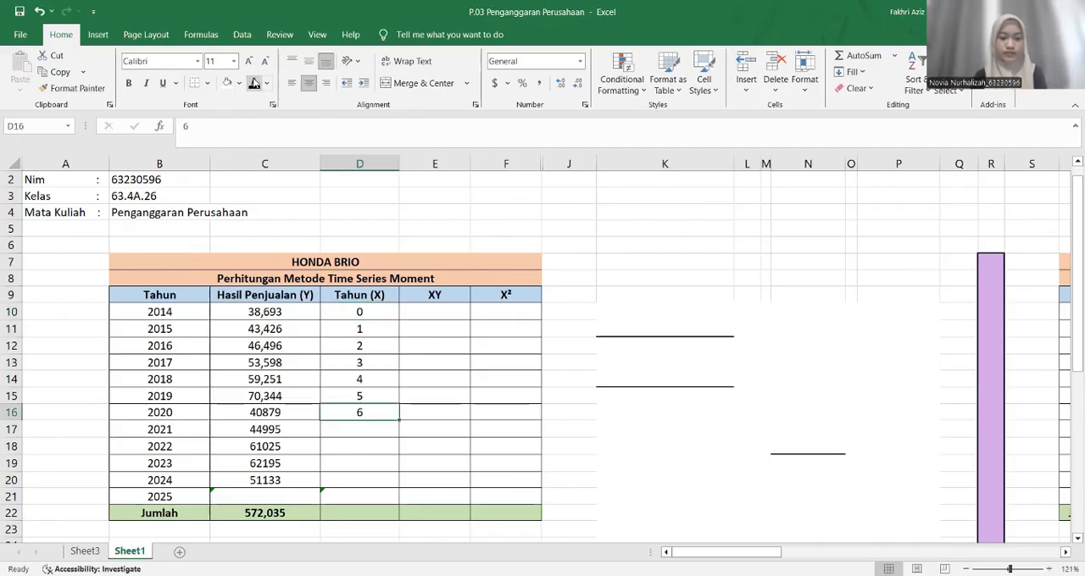
key("Down")
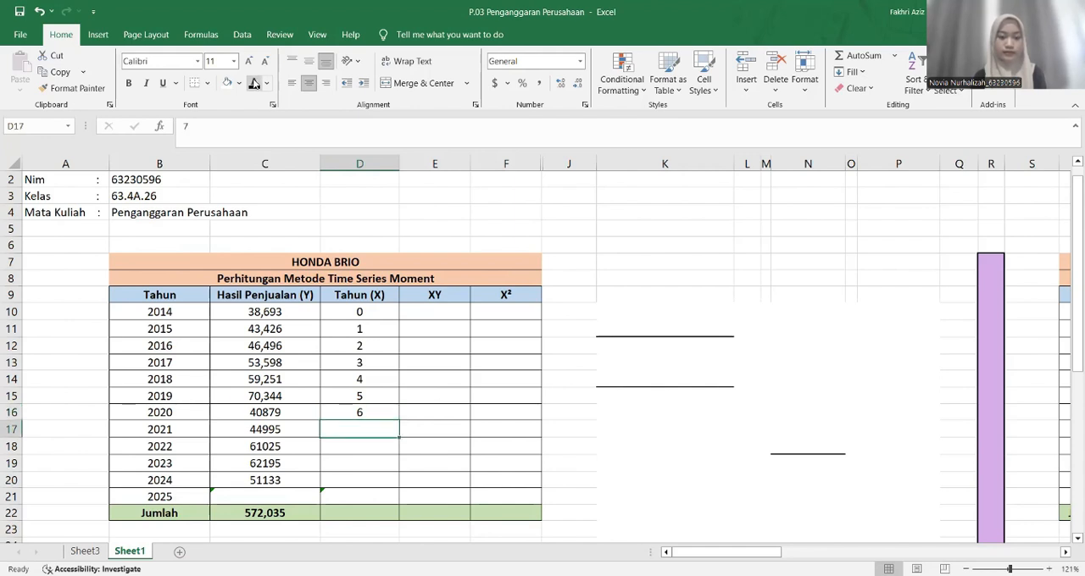
left_click(254, 83)
key("Down")
left_click(254, 83)
key("Down")
left_click(254, 83)
key("Down")
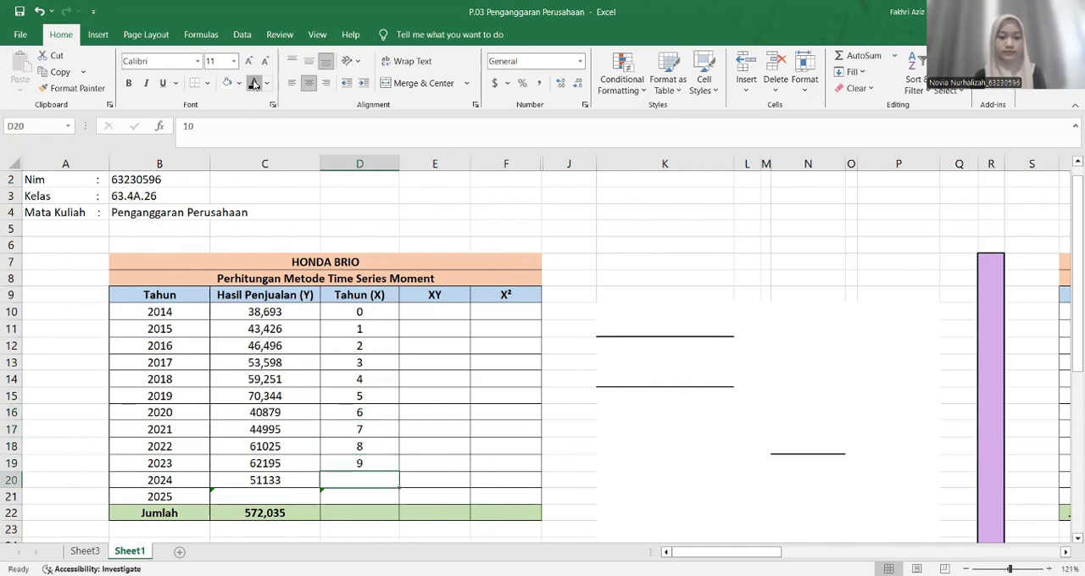
left_click(255, 83)
key("Down")
left_click(255, 83)
key("Down")
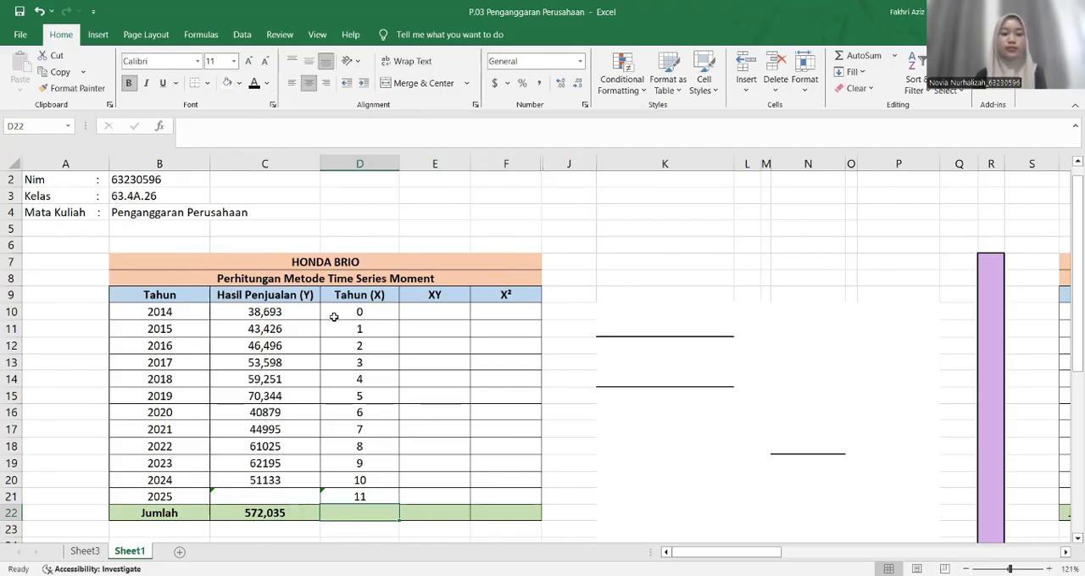
Total the Tahun (X) values for 2014 to 2024 in D22 with a SUM of D10:D20
left_click_drag(334, 317, 339, 475)
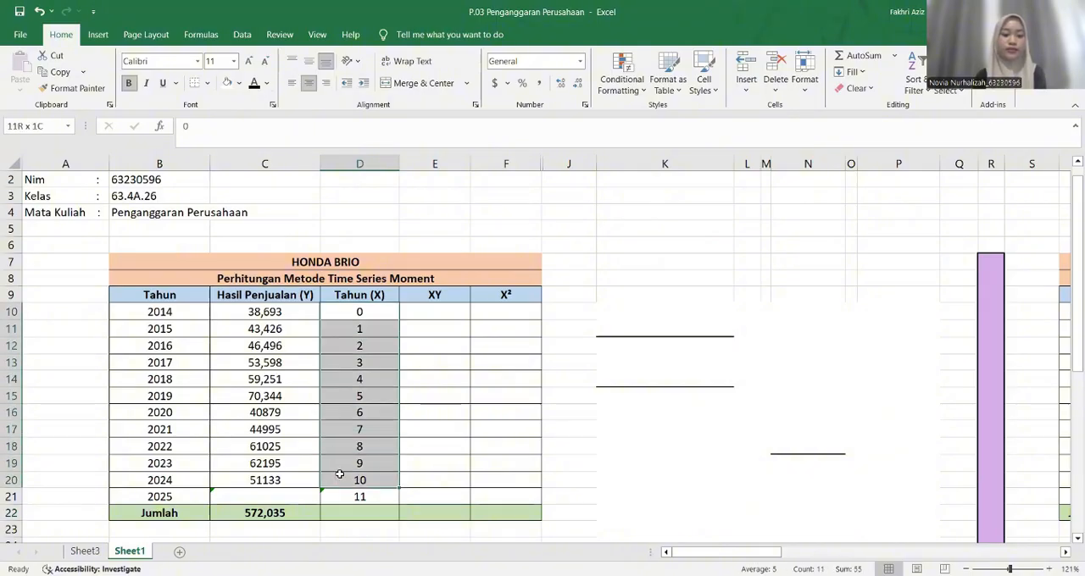
left_click(342, 512)
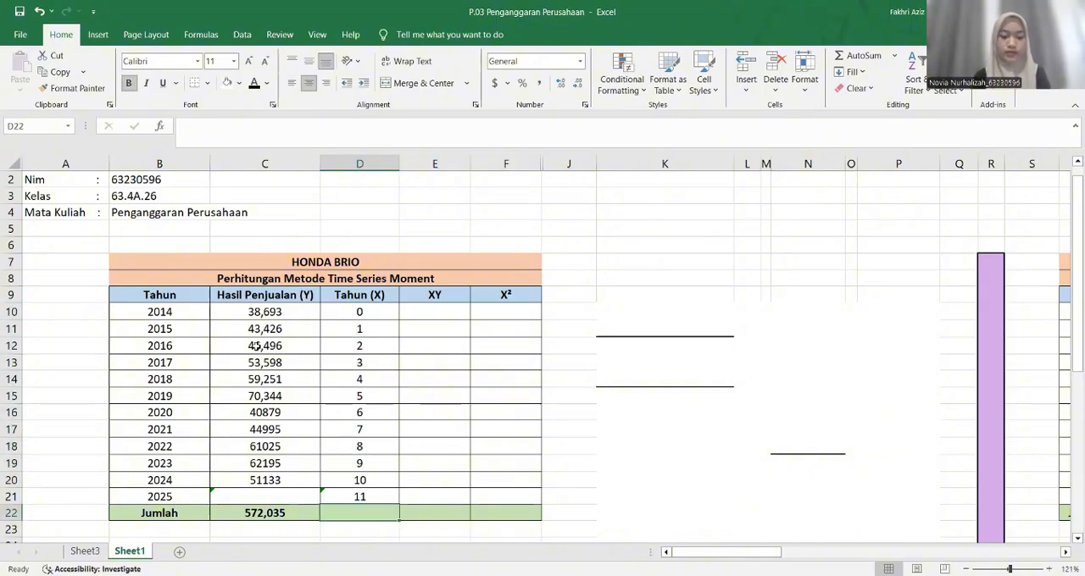
type("=s")
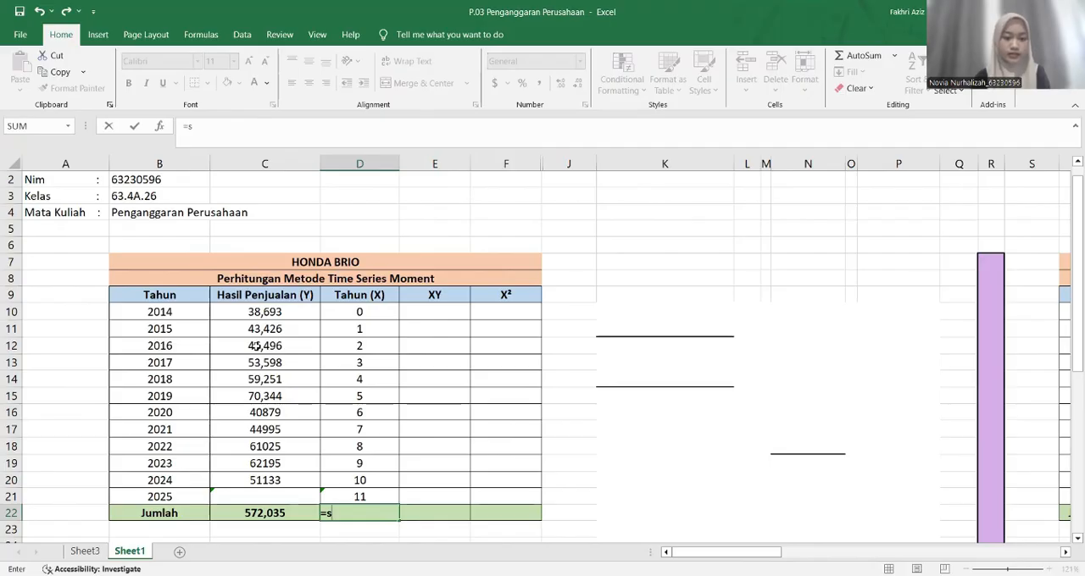
type("um")
left_click(359, 312)
left_click(363, 479, "shift")
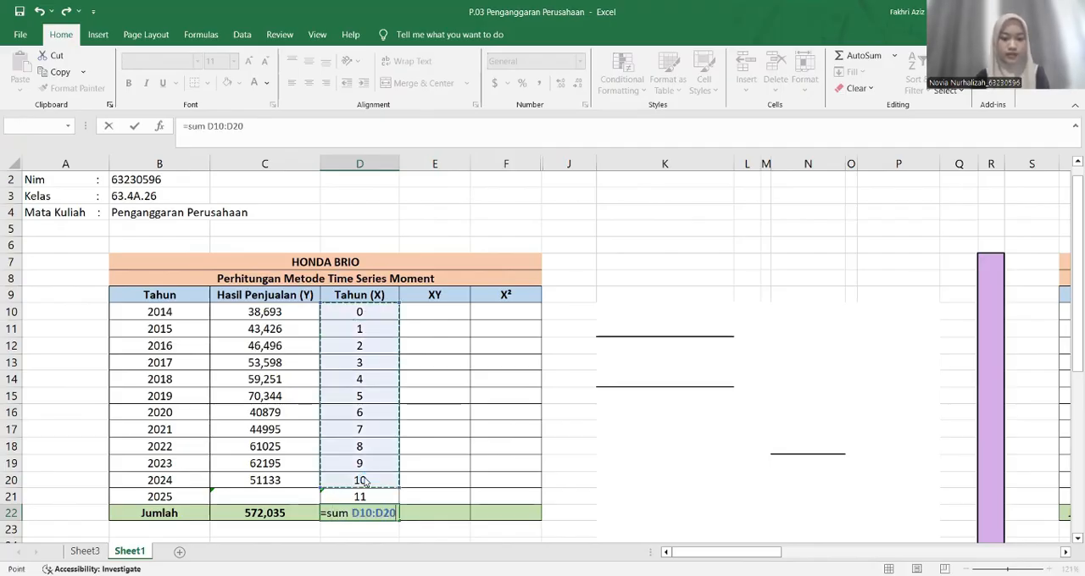
key("Return")
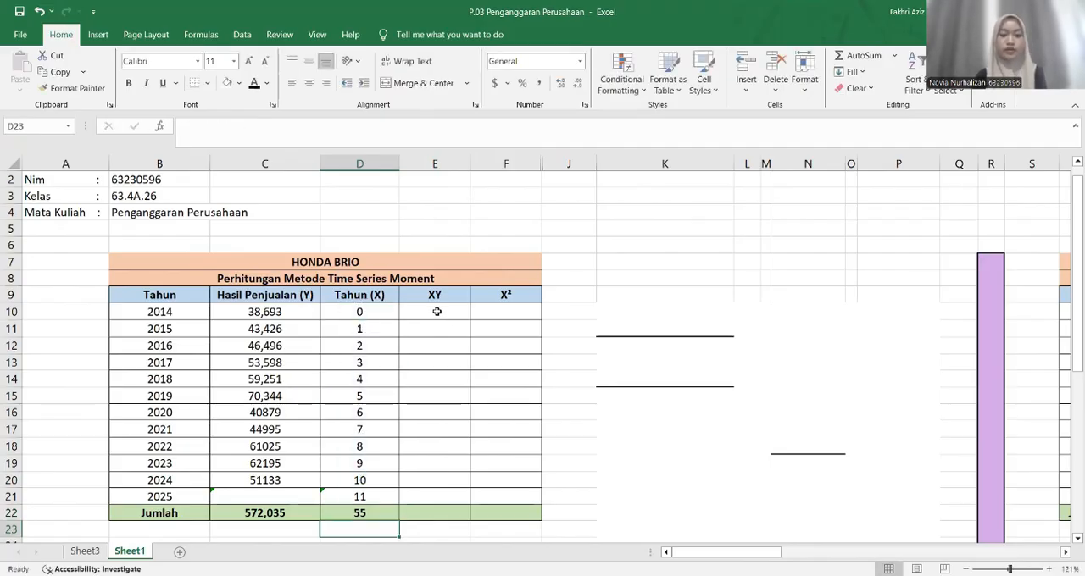
Reveal the hidden XY products in E10:E20 by changing their font colour to black, cell by cell
left_click(434, 313)
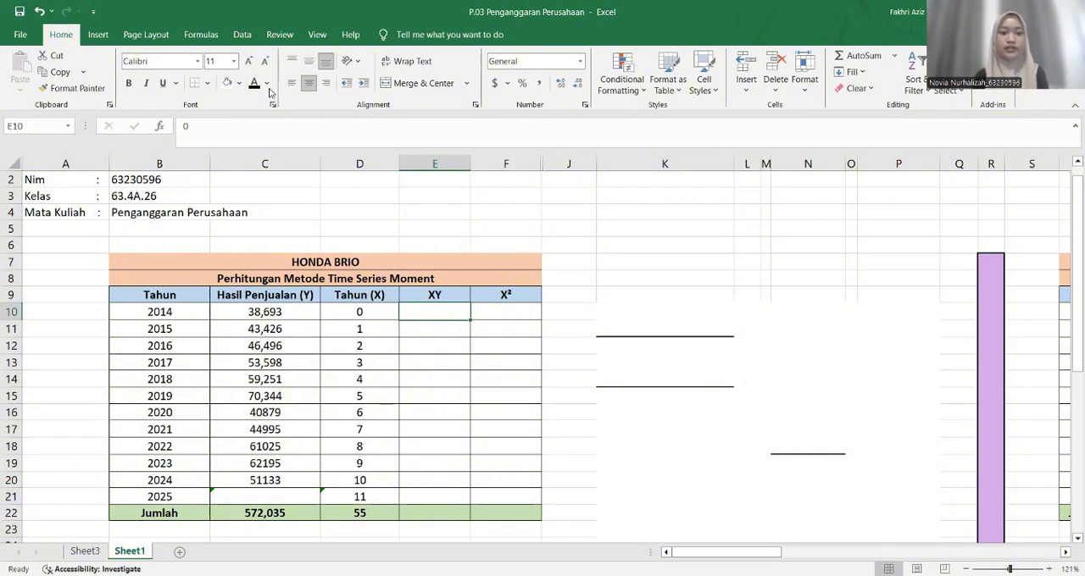
key("Down")
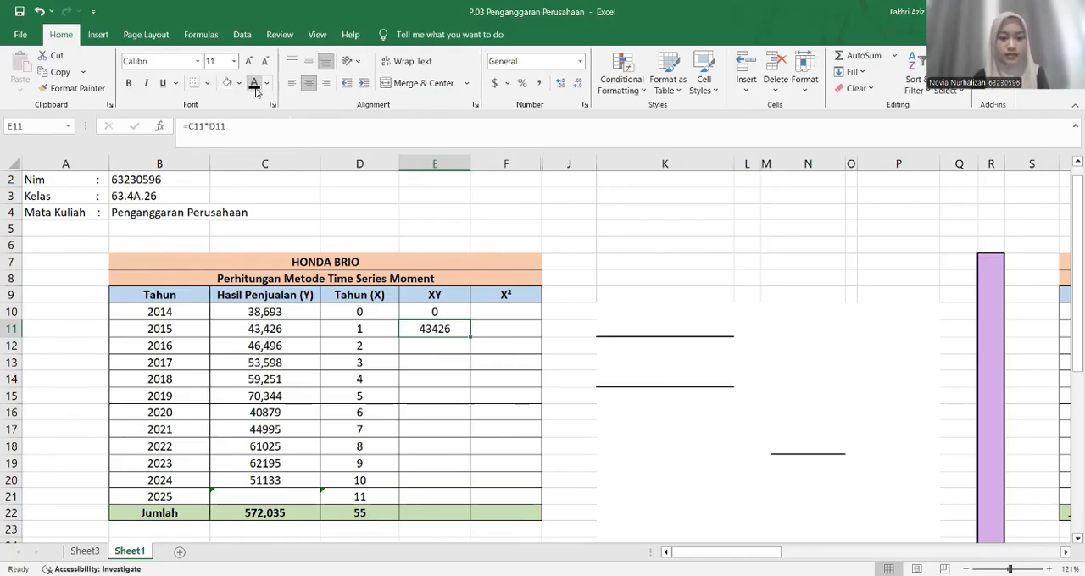
key("Down")
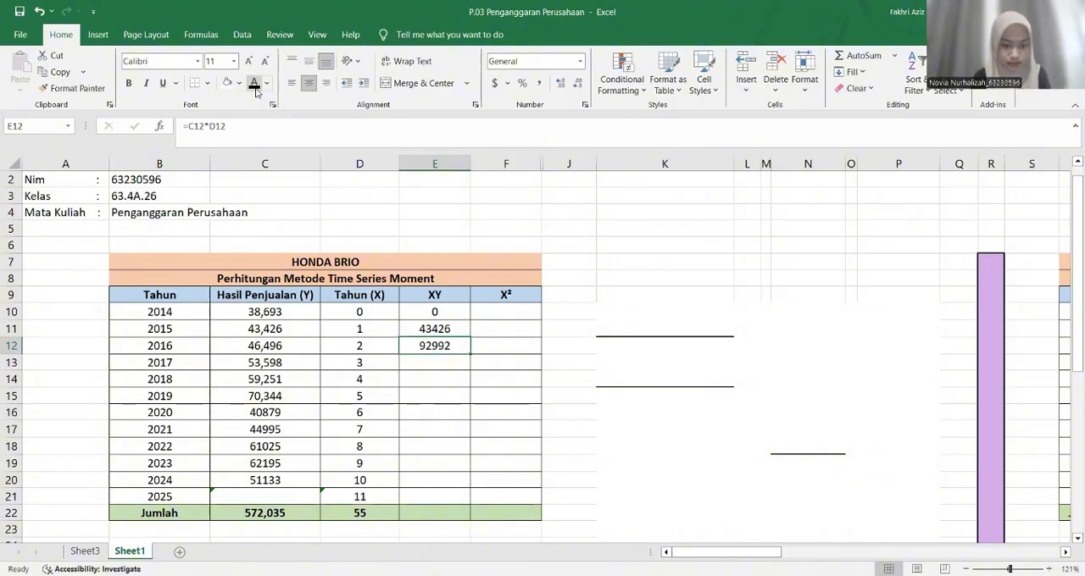
key("Down")
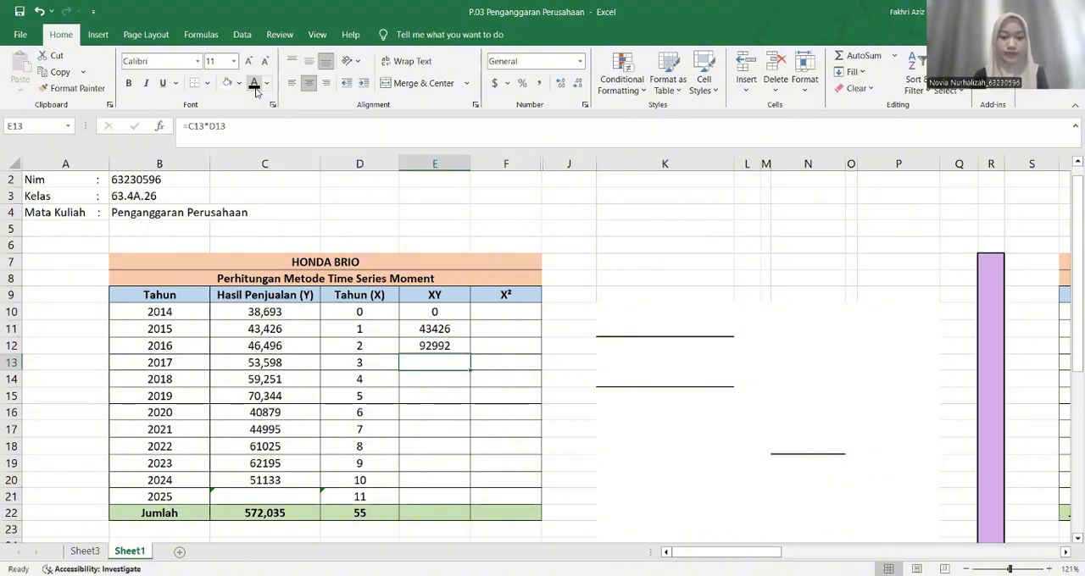
left_click(256, 88)
key("Down")
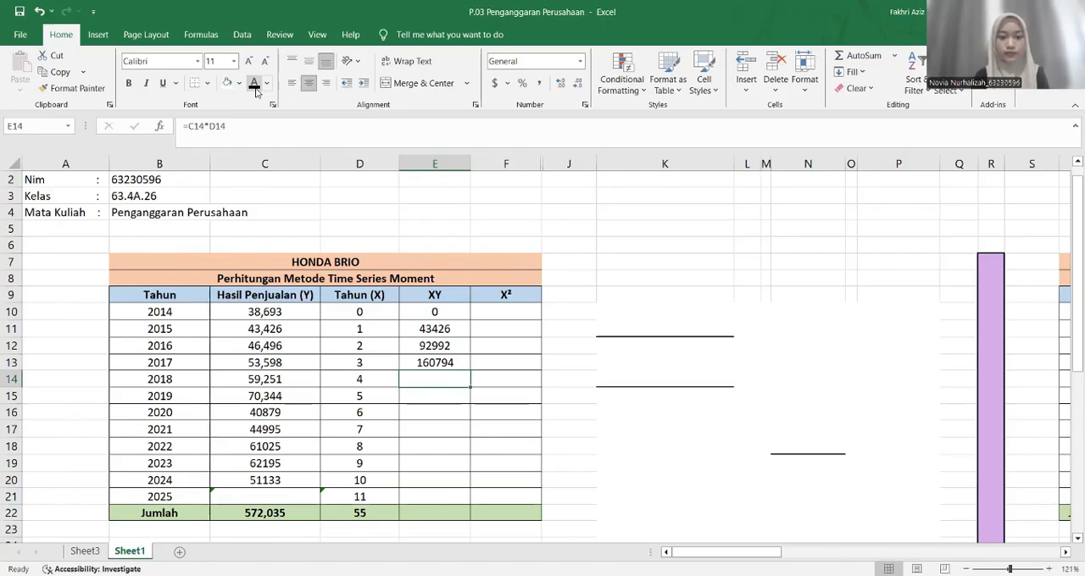
left_click(256, 88)
key("Down")
left_click(256, 88)
key("Down")
left_click(256, 88)
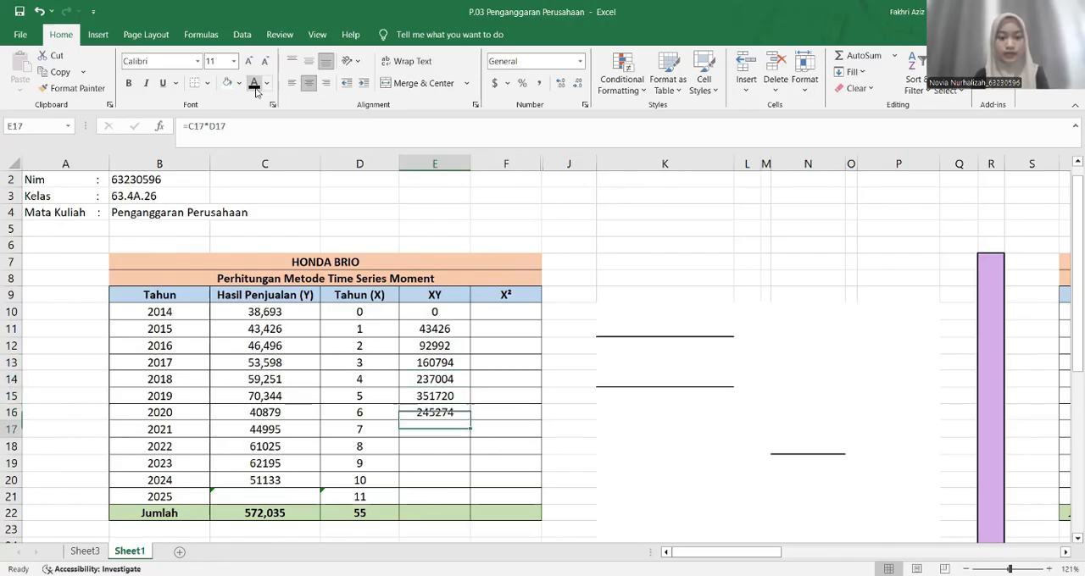
key("Down")
left_click(256, 88)
key("Down")
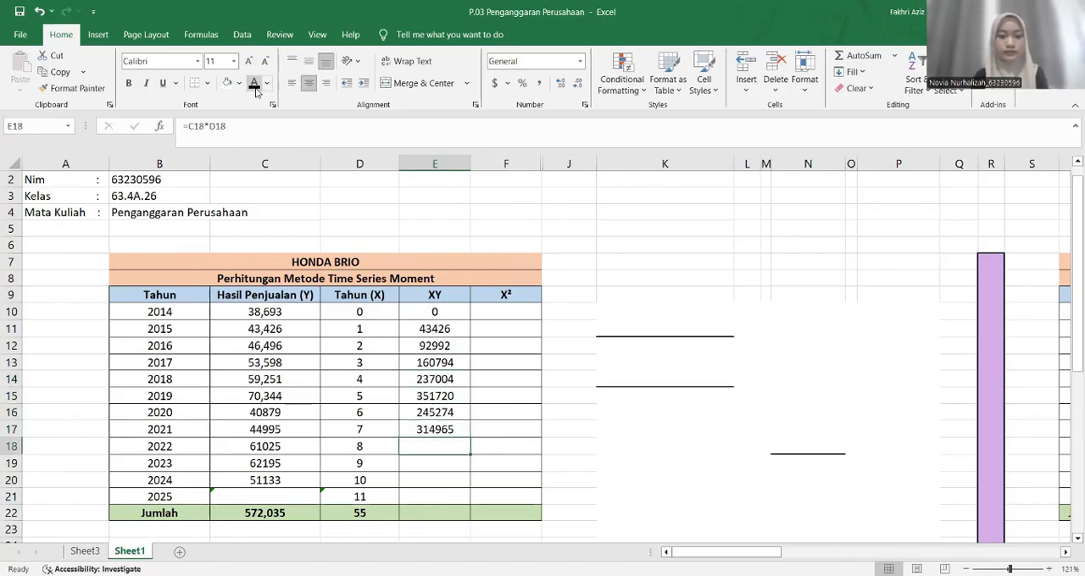
key("Down")
key("Up")
left_click(256, 88)
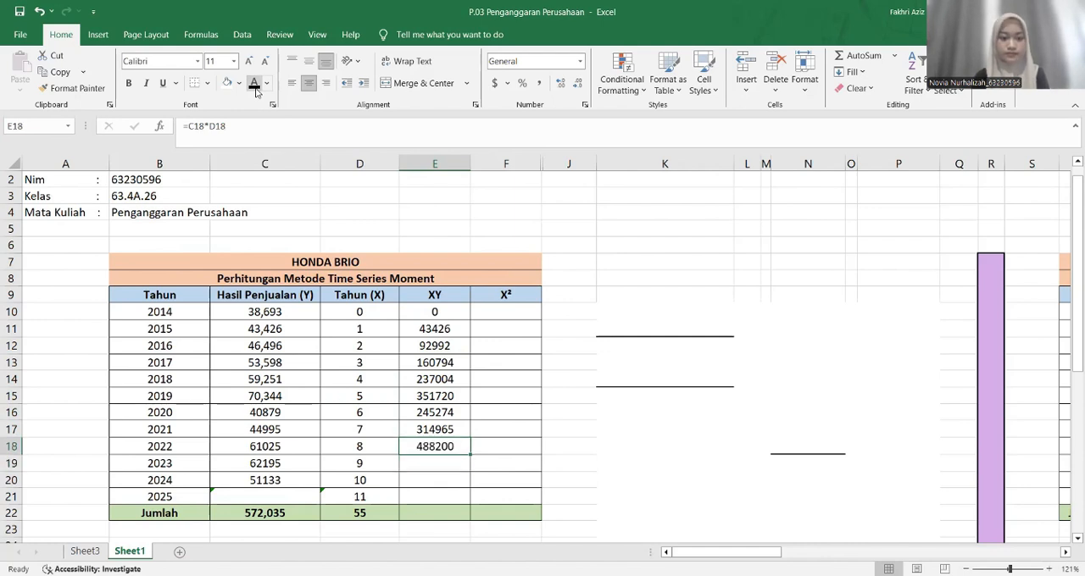
key("Down")
left_click(256, 88)
Total the XY column in E22 with the formula =SUM(E10:E20)
key("Down")
left_click(256, 88)
key("Down")
key("Down")
type("=sum(")
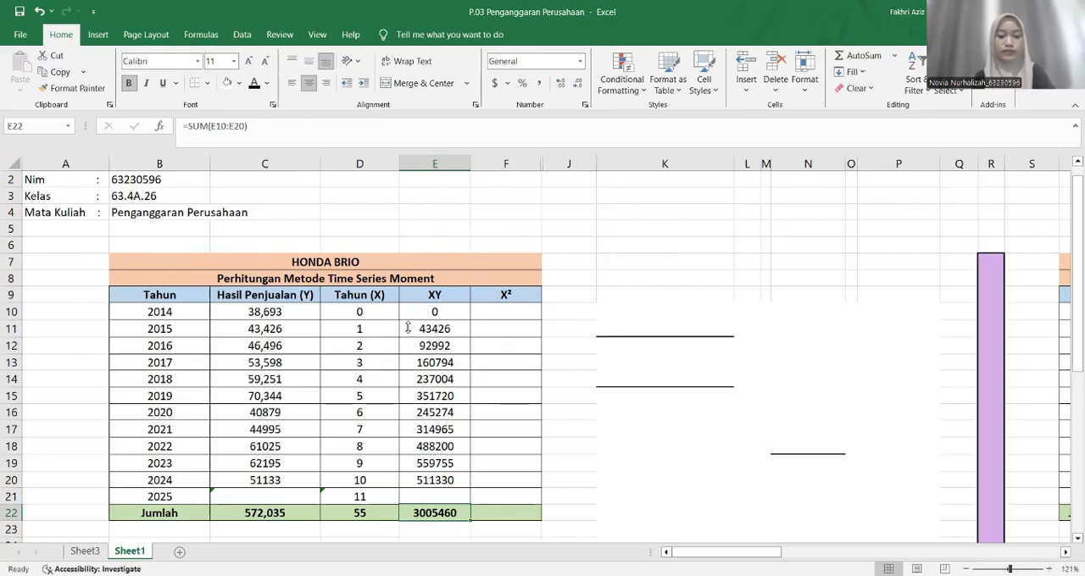
Reveal the hidden X² values in F10:F20 by changing their font colour to black, cell by cell
left_click(524, 508)
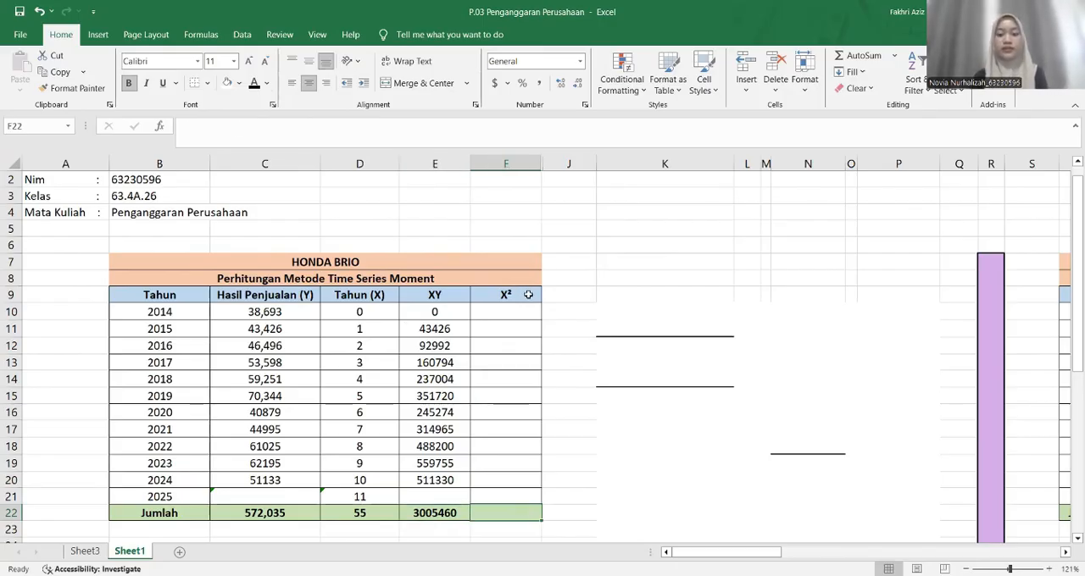
left_click(517, 311)
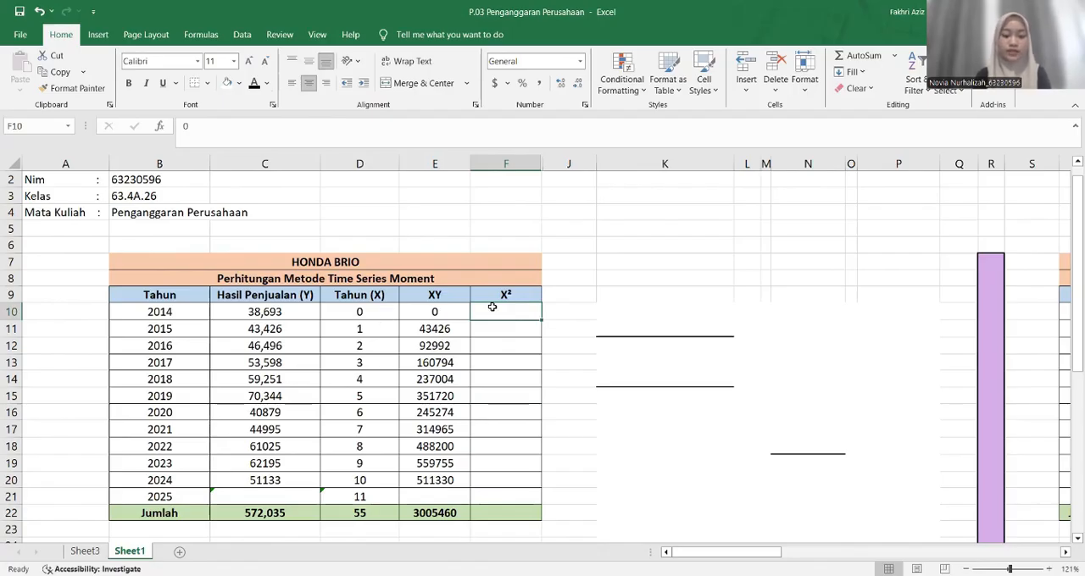
left_click(254, 85)
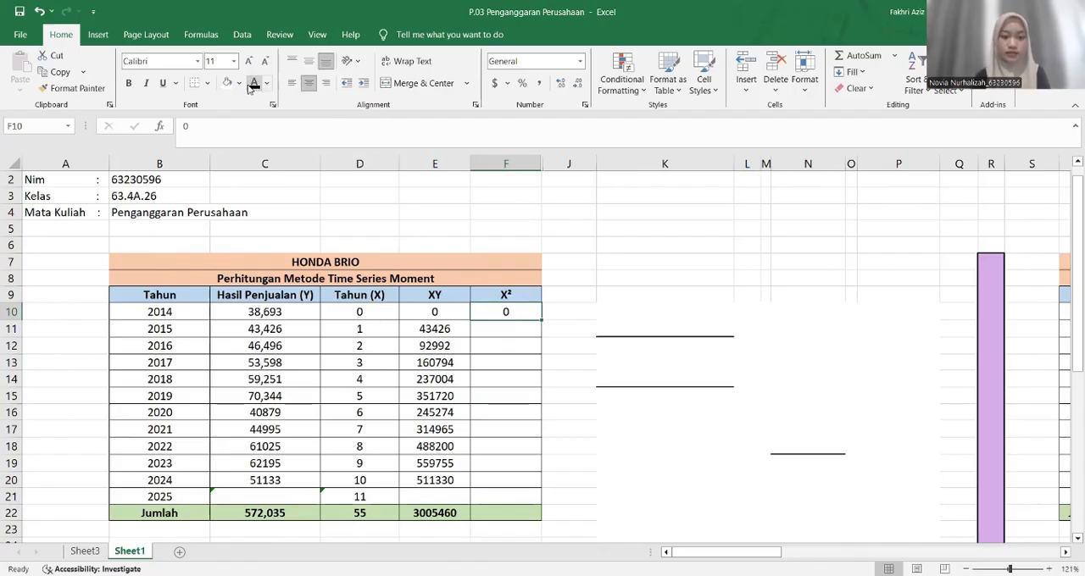
key("Down")
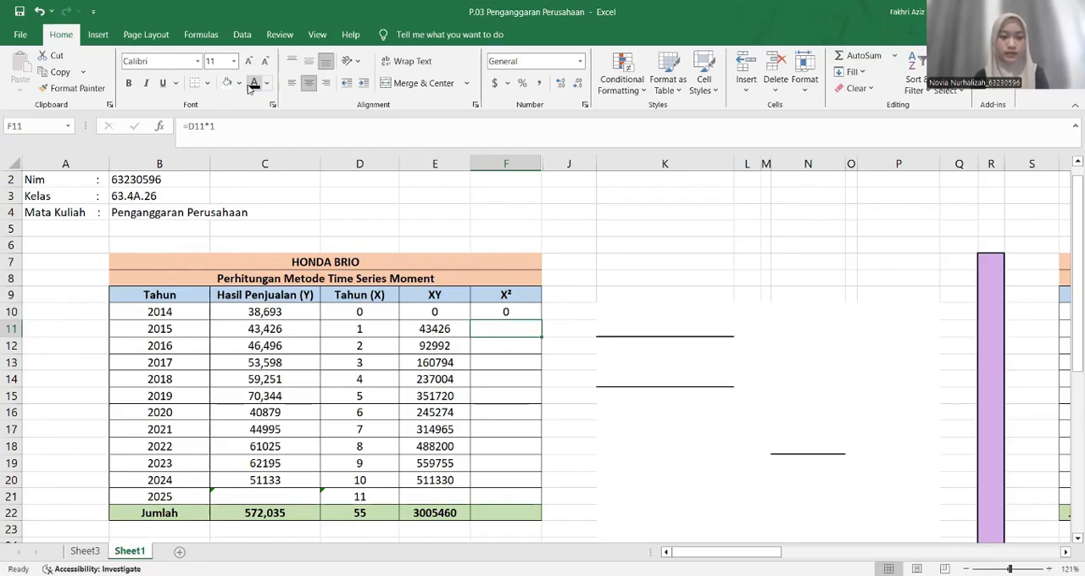
left_click(252, 85)
key("Down")
left_click(252, 84)
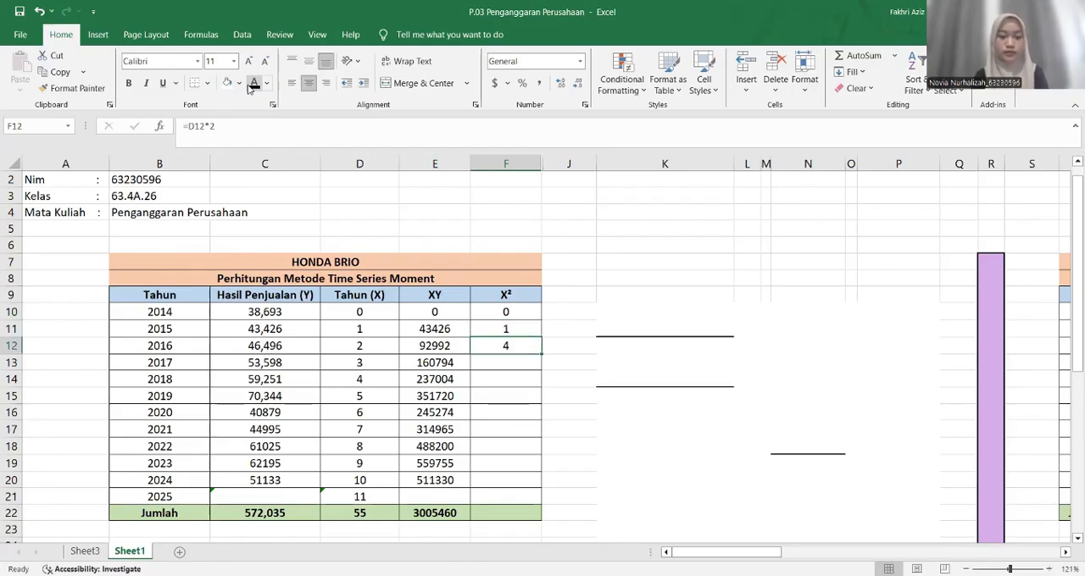
key("Down")
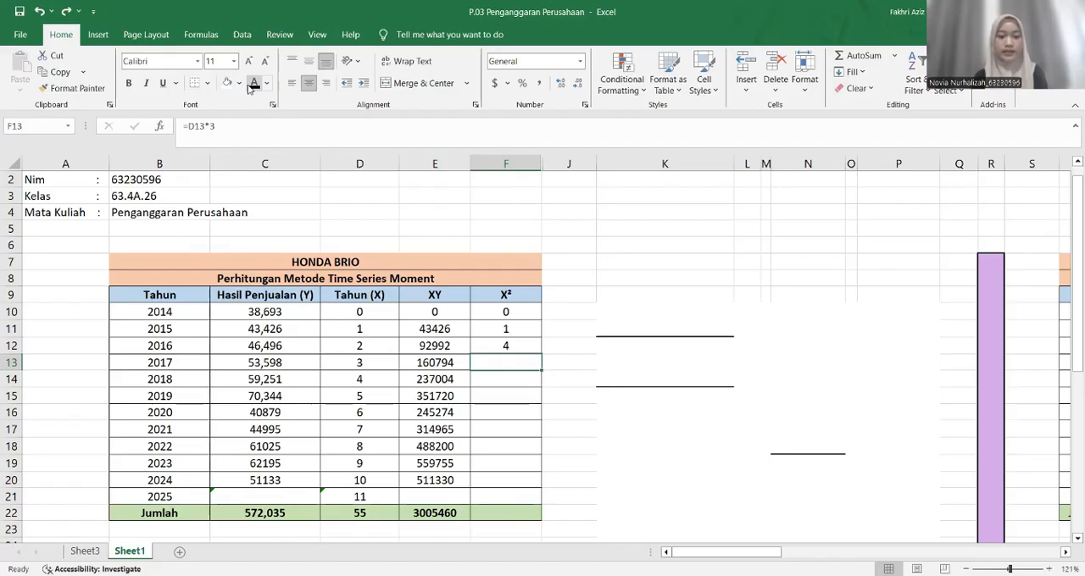
left_click(253, 85)
key("Down")
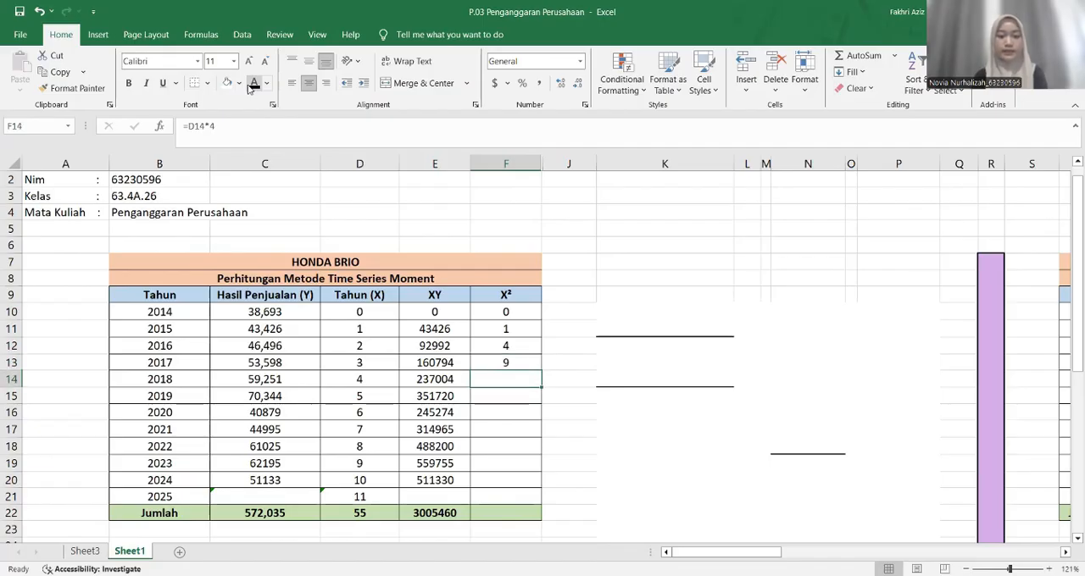
left_click(252, 85)
key("Down")
left_click(252, 84)
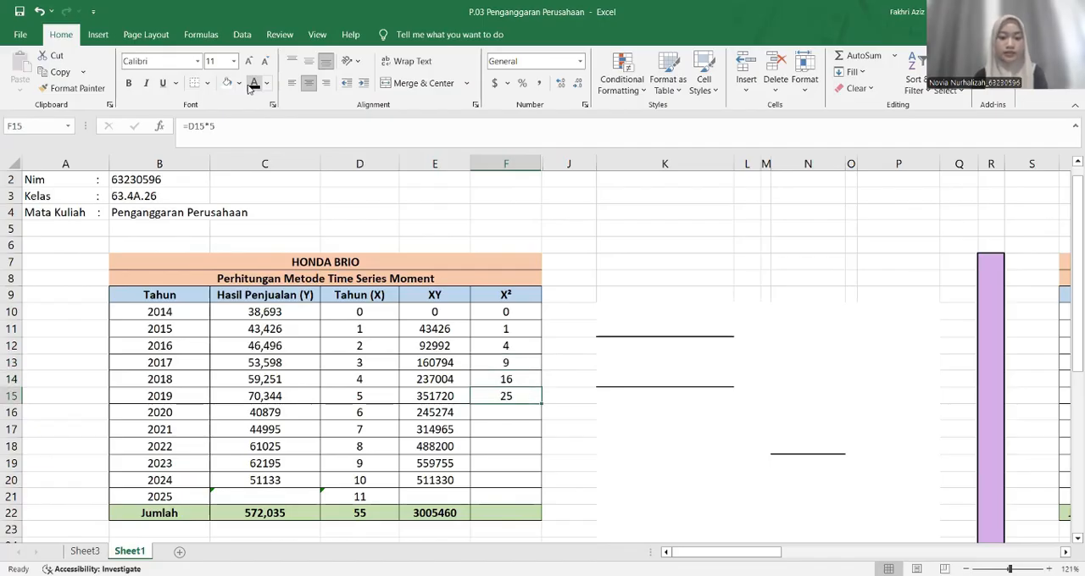
key("Down")
left_click(253, 85)
key("Down")
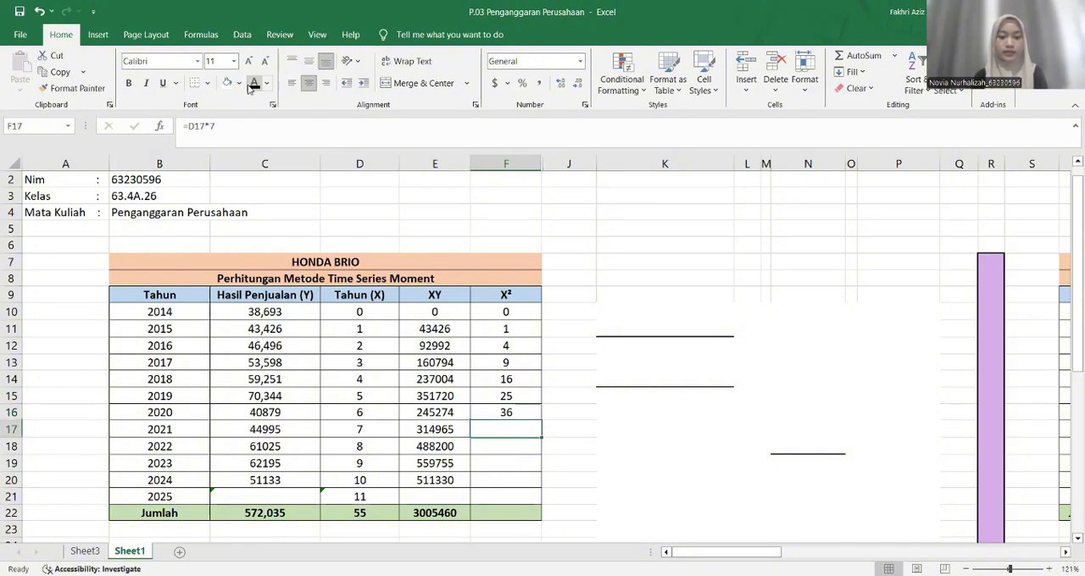
left_click(252, 85)
key("Down")
left_click(253, 85)
key("Down")
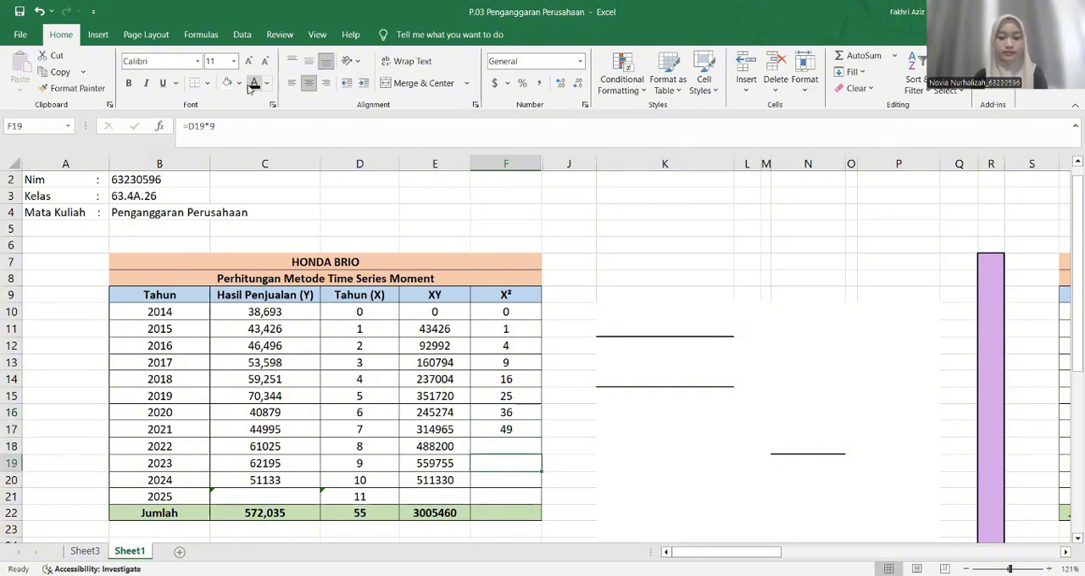
left_click(253, 84)
key("Down")
left_click(253, 84)
Total the X² column in F22 with a SUM of F10:F20
key("Down")
key("Down")
type("=s")
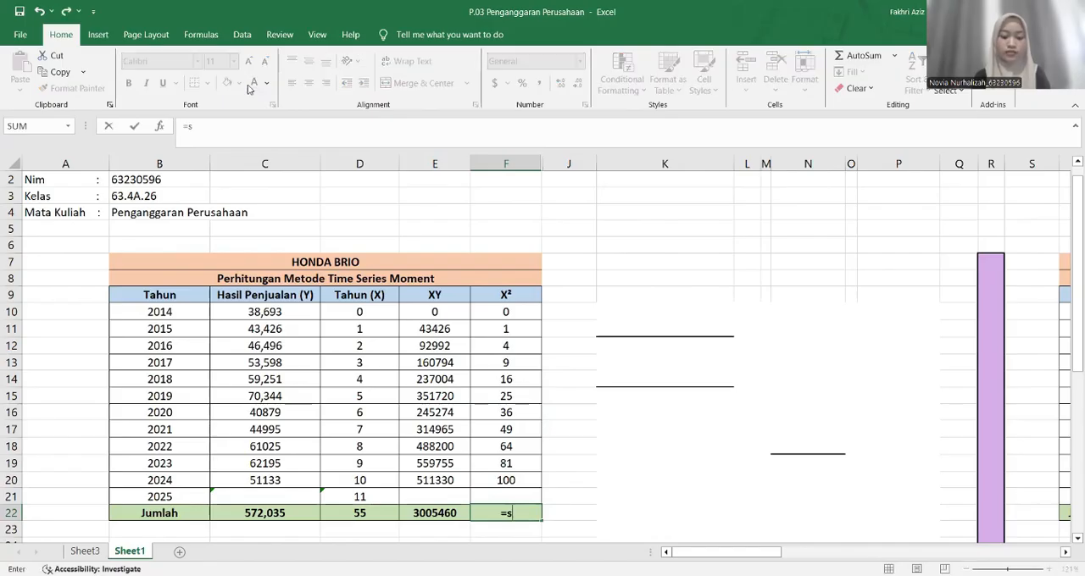
type("um")
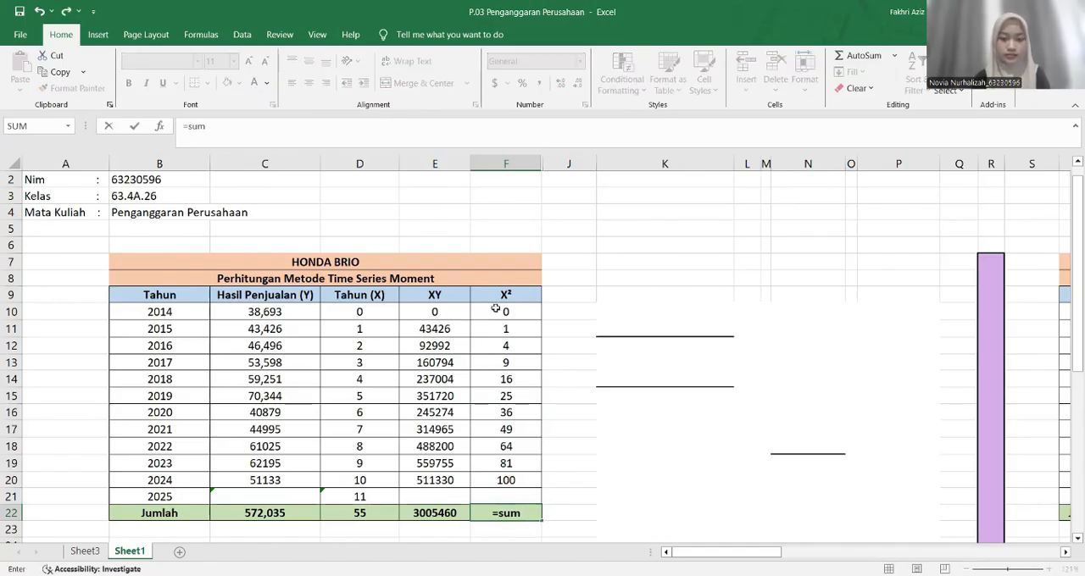
left_click_drag(506, 312, 506, 477)
key("Return")
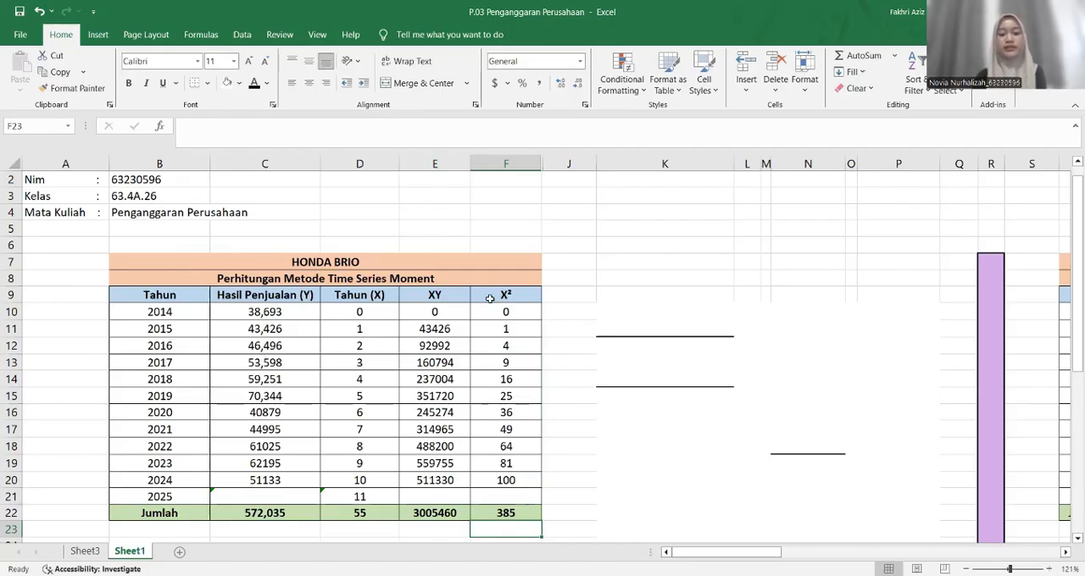
Reveal the two hidden normal equations for Σy and ΣXy in K10:K11 by changing their font colour to black
left_click(619, 314)
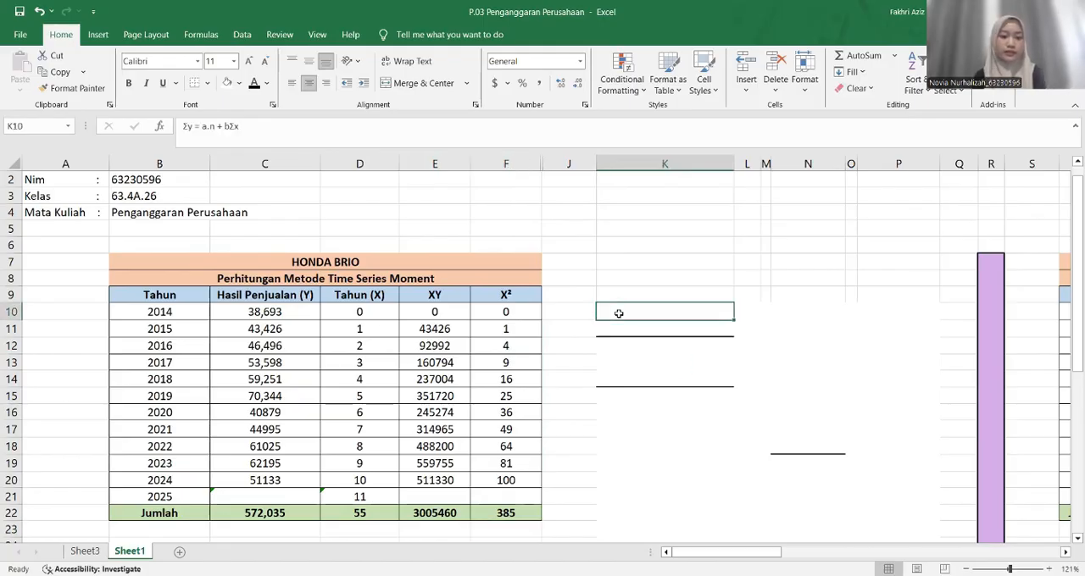
left_click(254, 85)
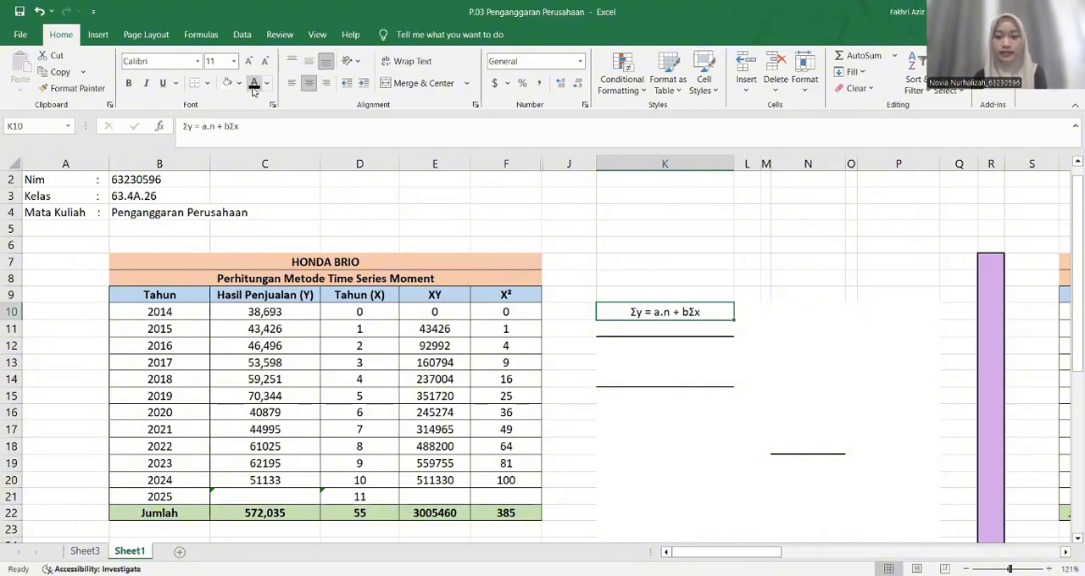
key("Down")
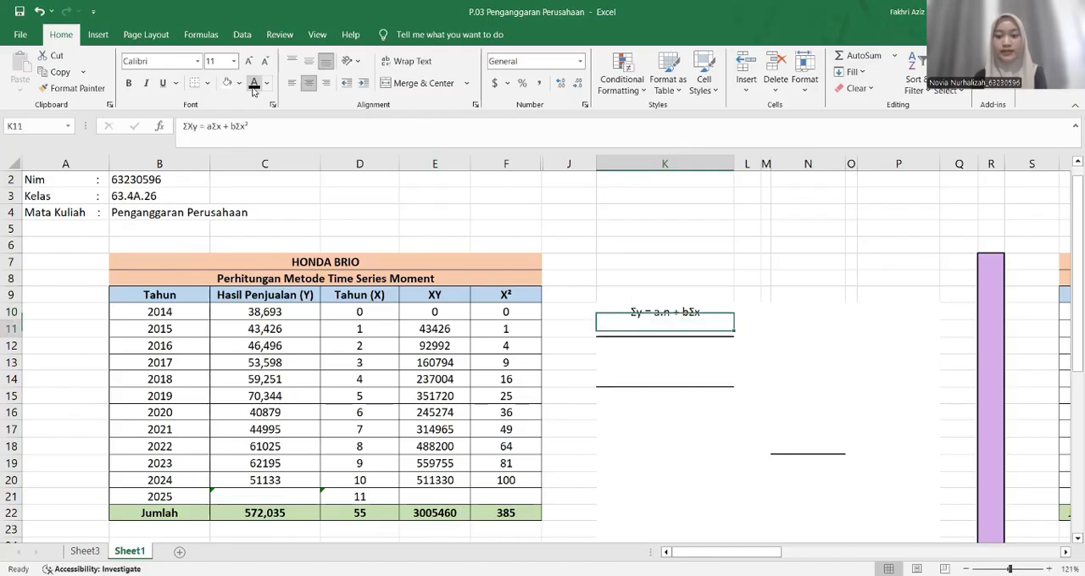
left_click(253, 88)
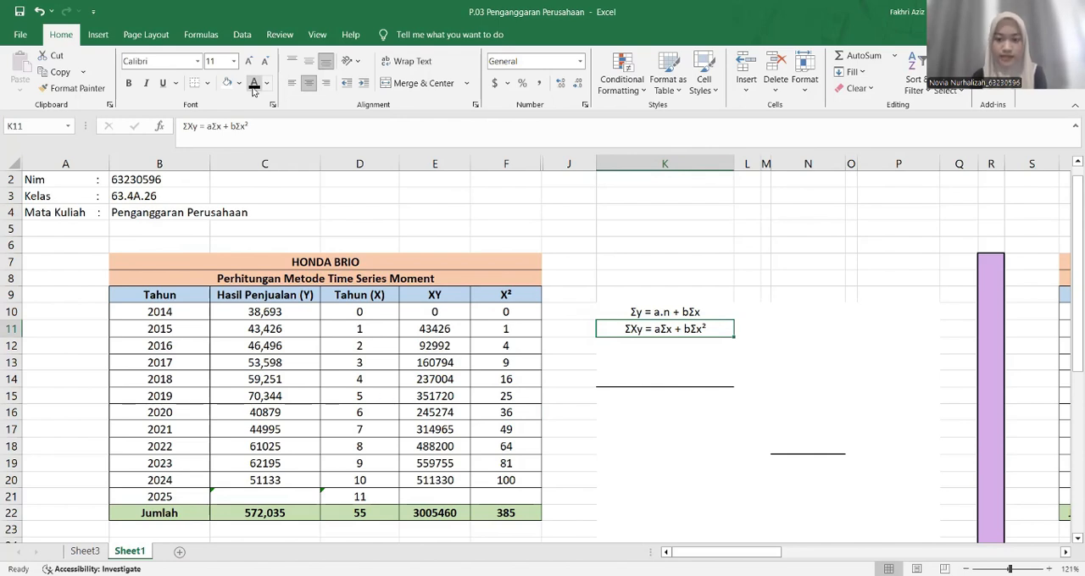
key("Down")
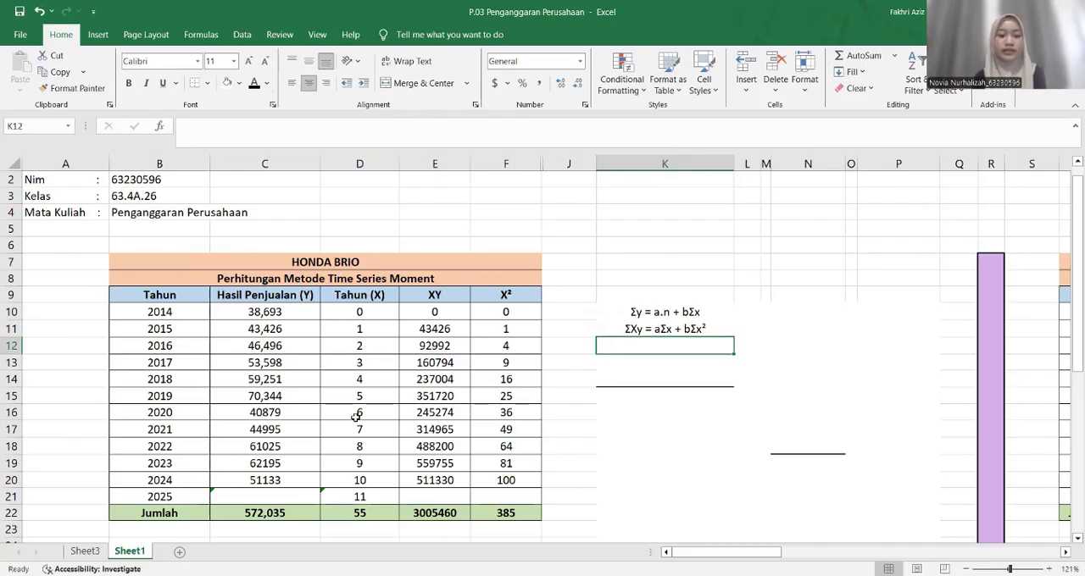
Check the source totals in row 22 and reveal the substituted equations in K13 and K14 by changing their font colour to black
left_click(202, 514)
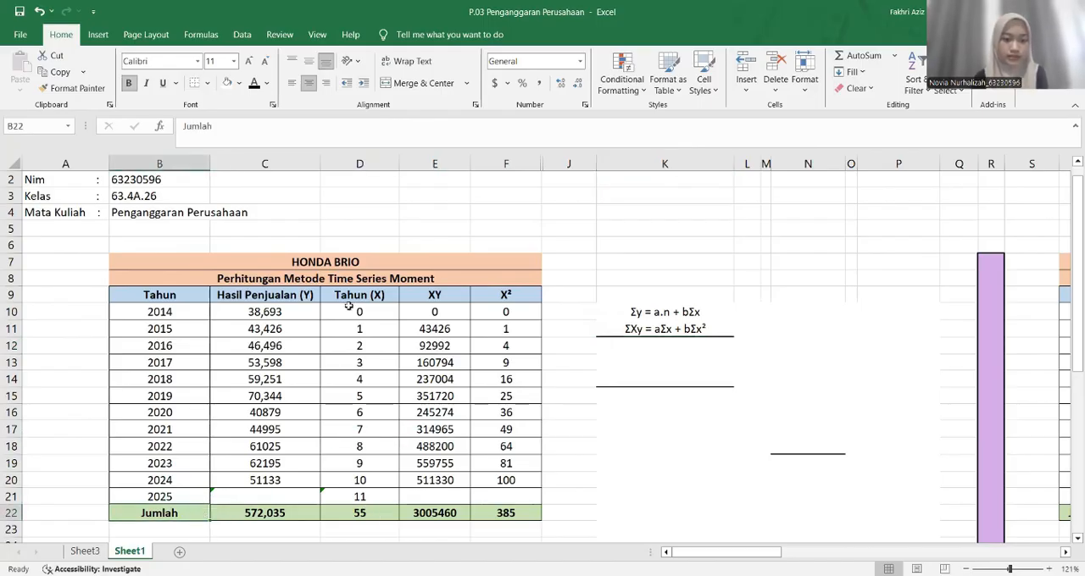
left_click(351, 499)
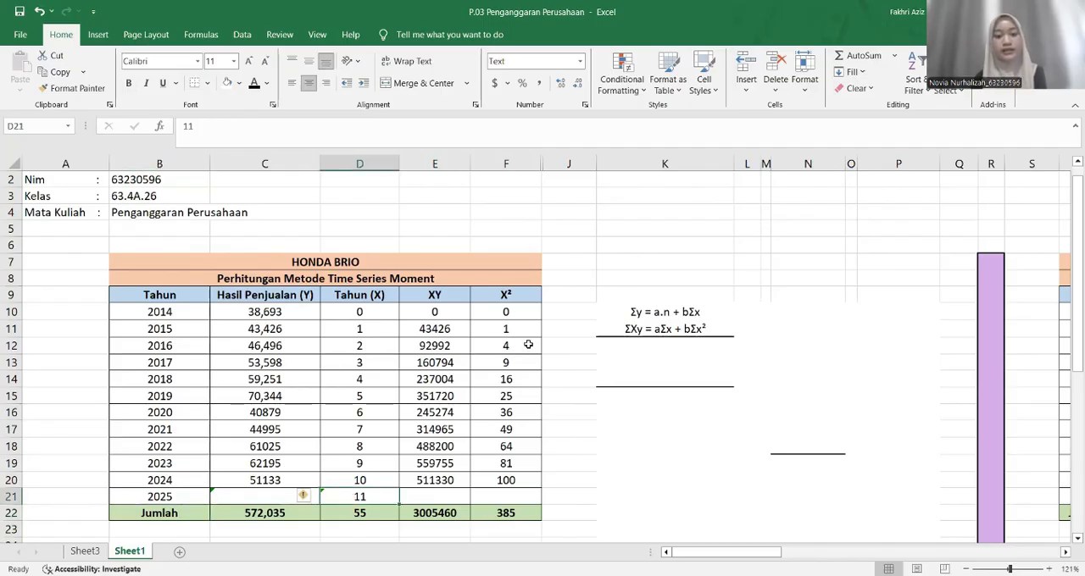
left_click(635, 346)
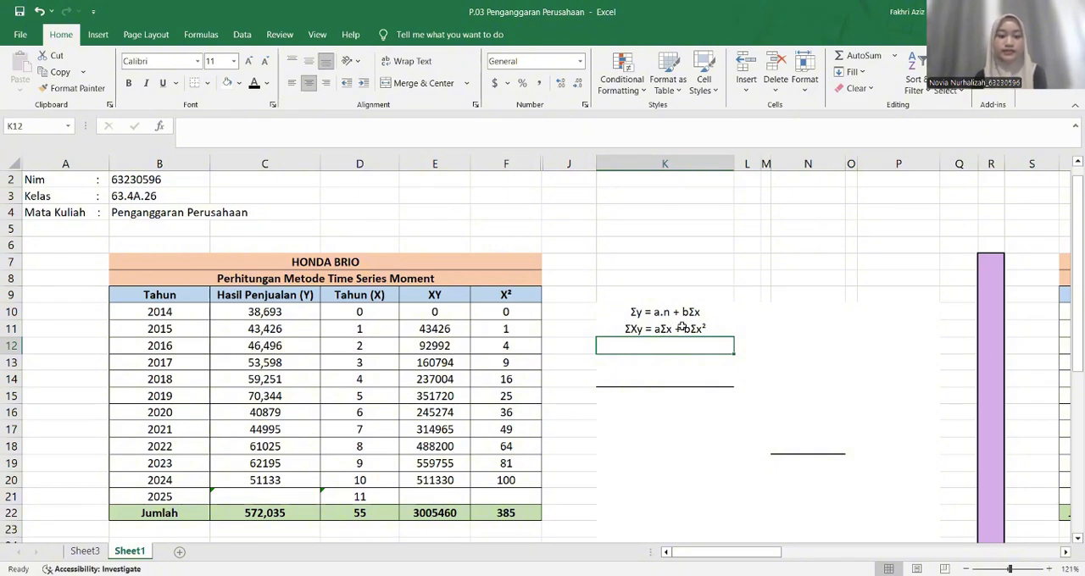
left_click(200, 519)
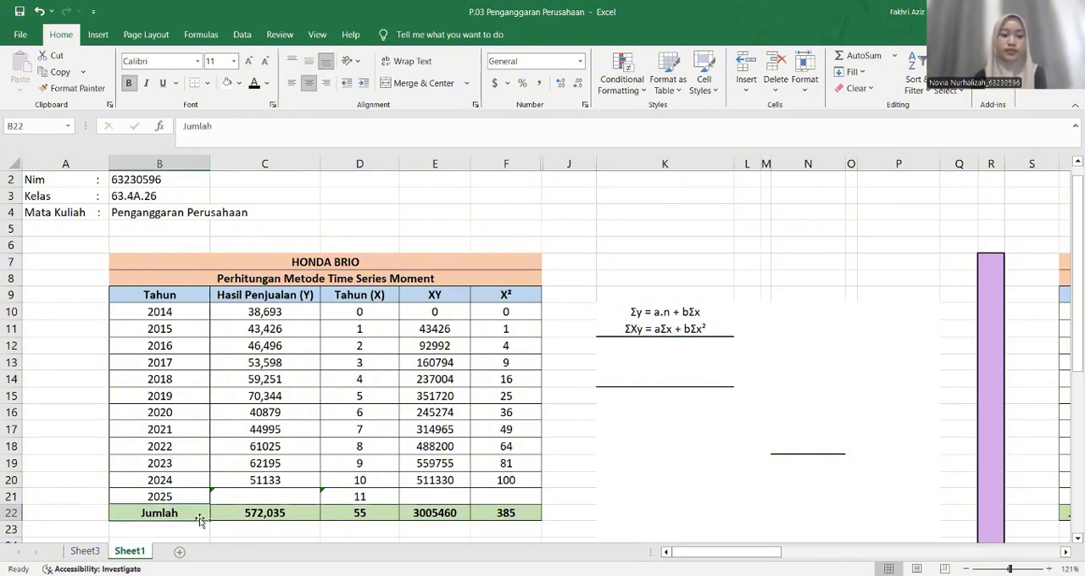
left_click(378, 516)
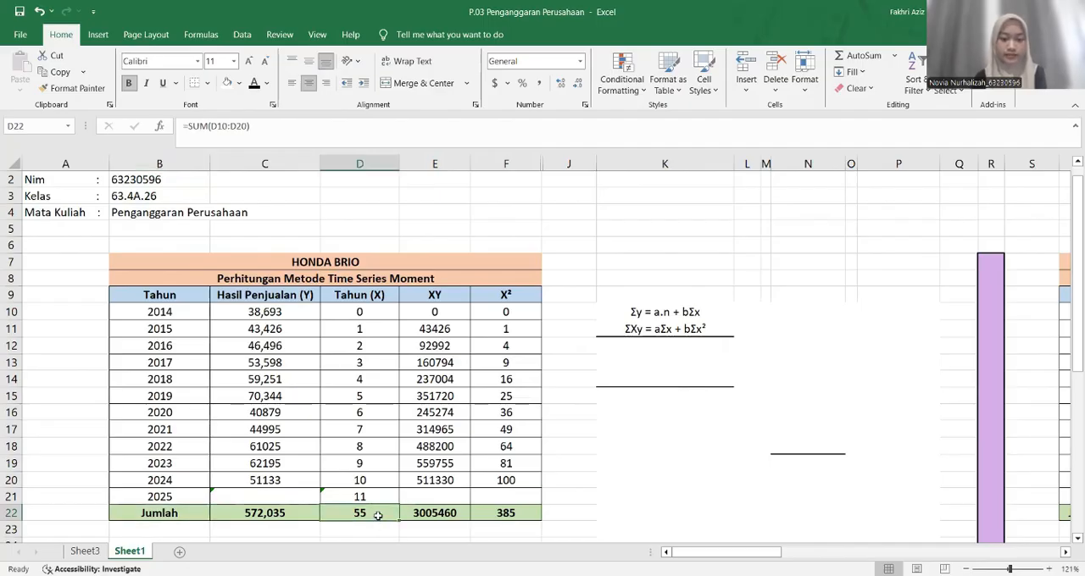
left_click(637, 350)
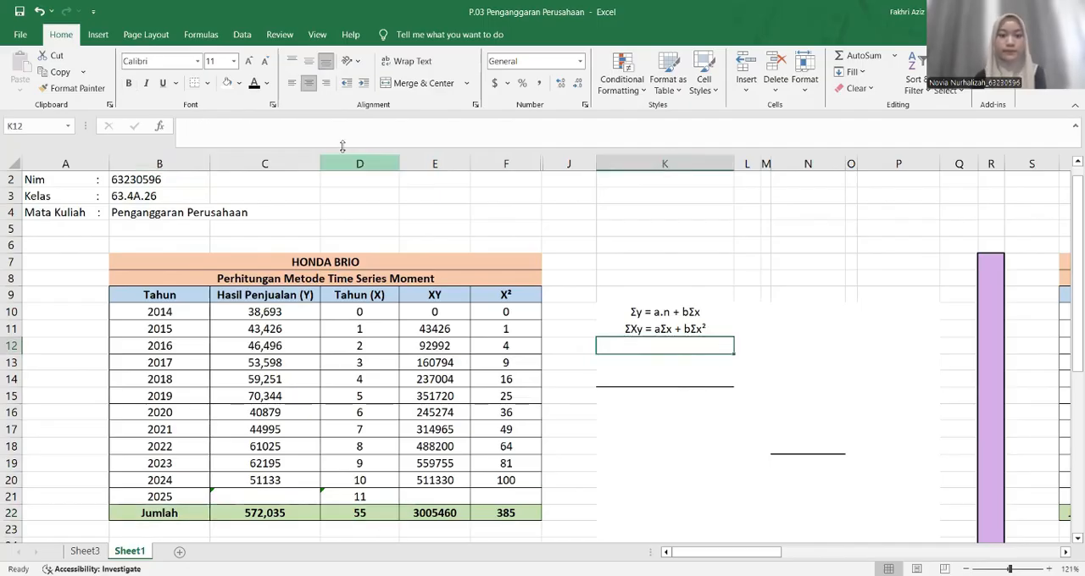
key("Down")
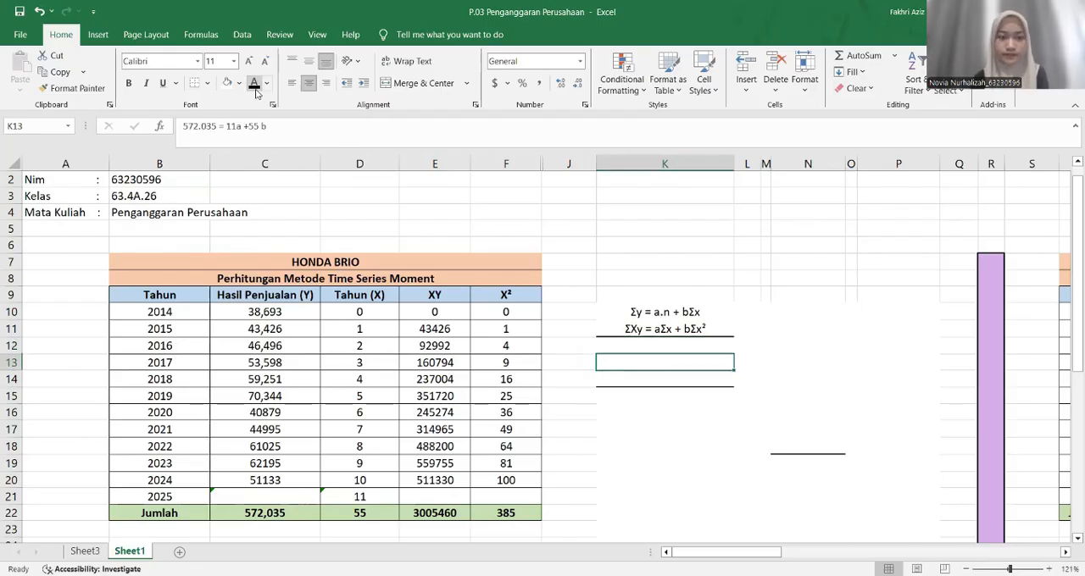
left_click(256, 88)
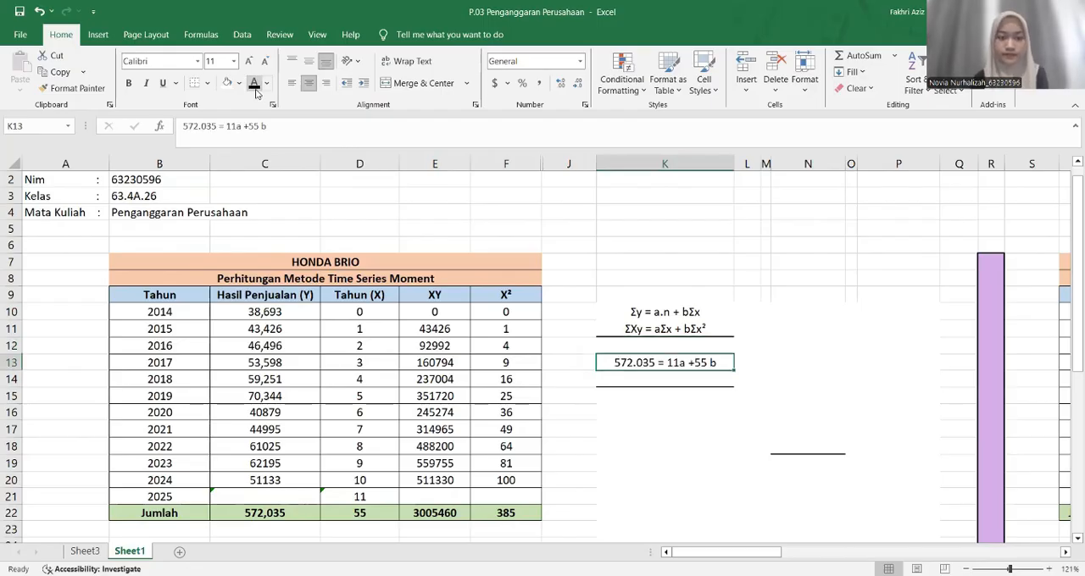
left_click(598, 376)
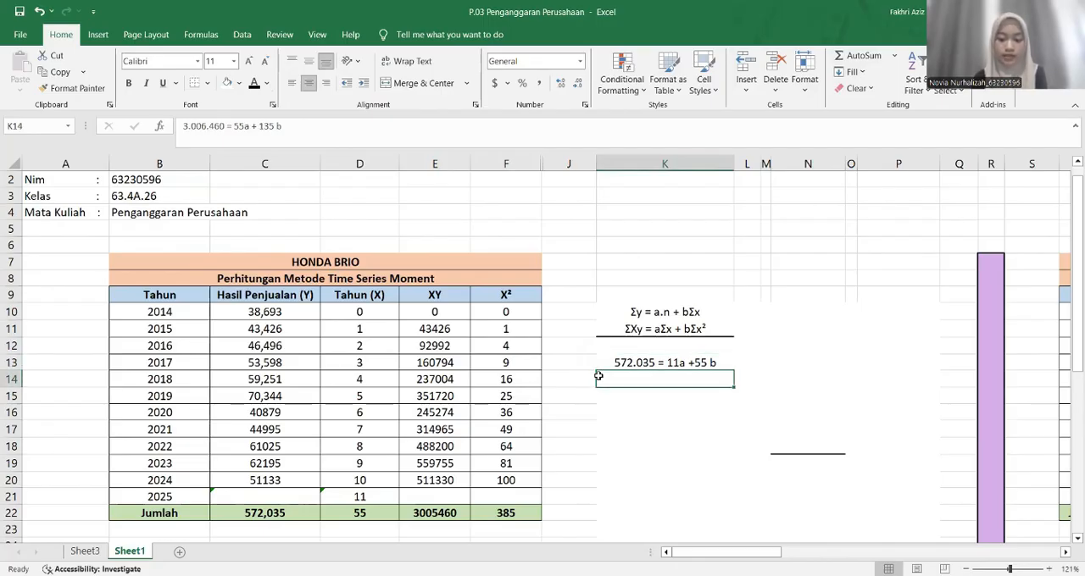
left_click(254, 83)
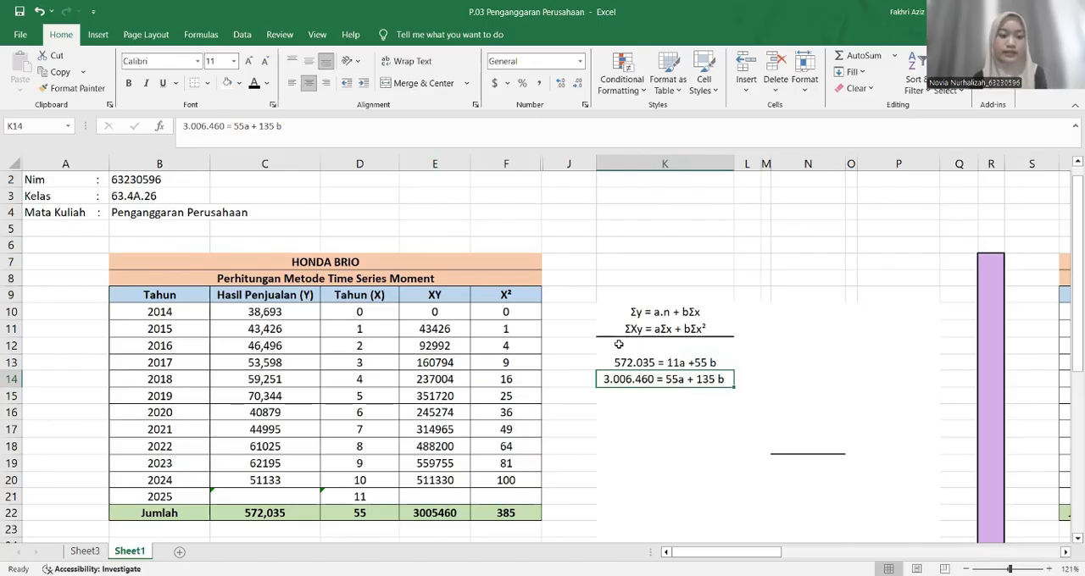
Check the row 22 totals of XY, X and X² against the terms of the equation in K14, and select K15
left_click(197, 517)
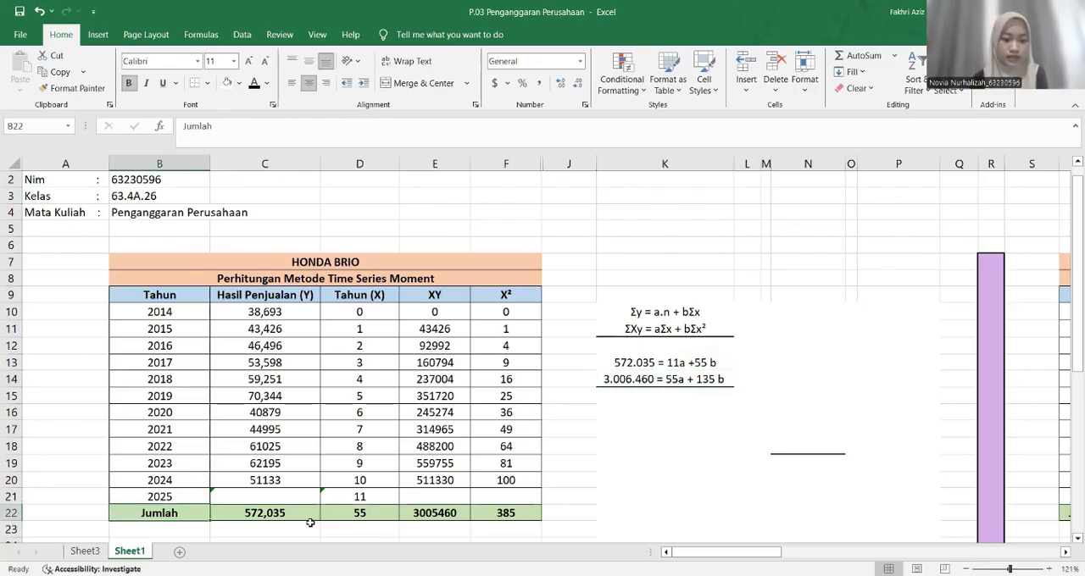
left_click(429, 517)
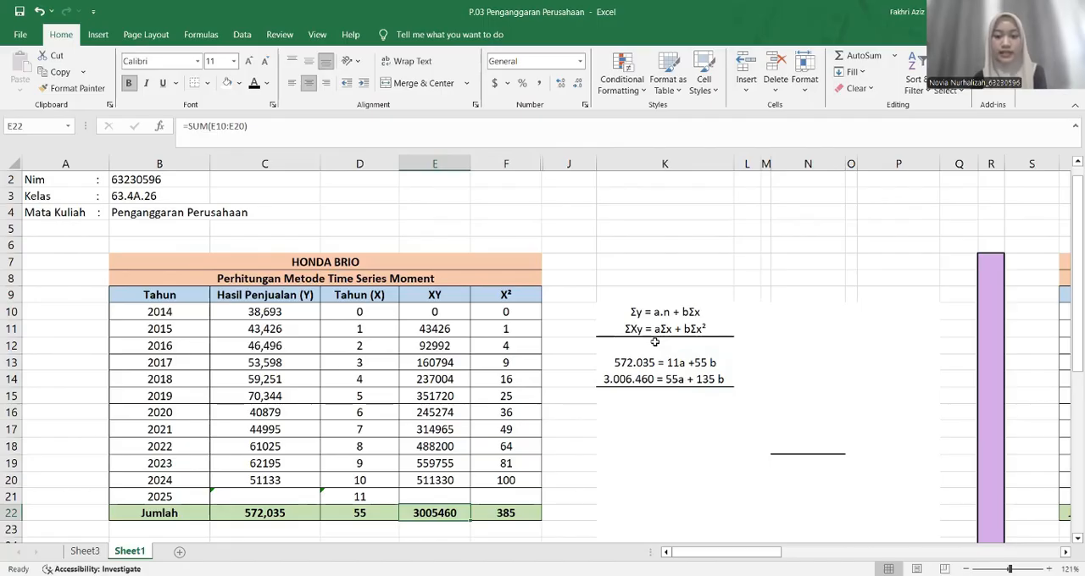
left_click(199, 514)
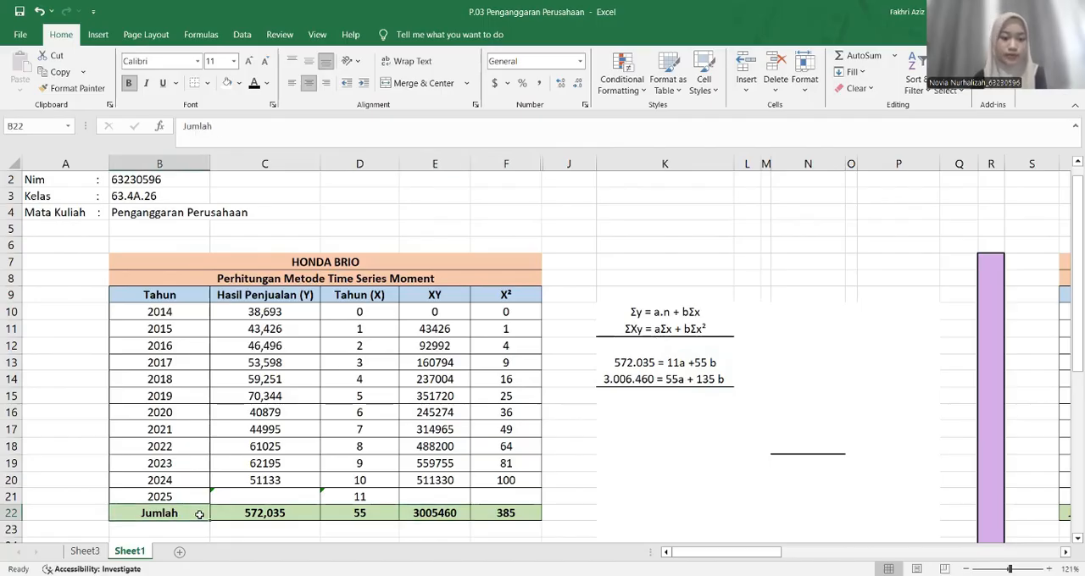
left_click(340, 515)
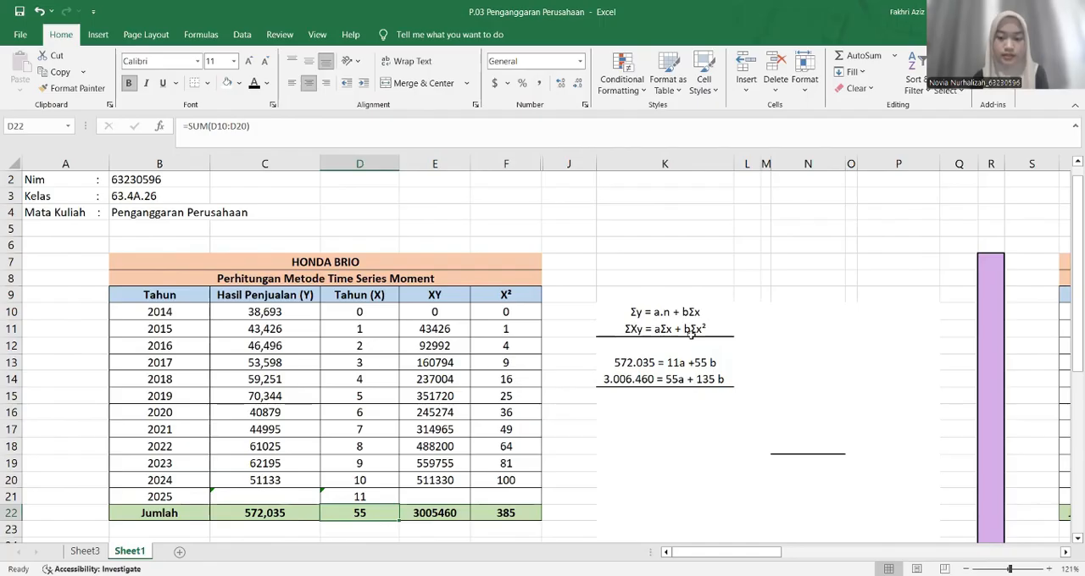
left_click(214, 511)
left_click(191, 513)
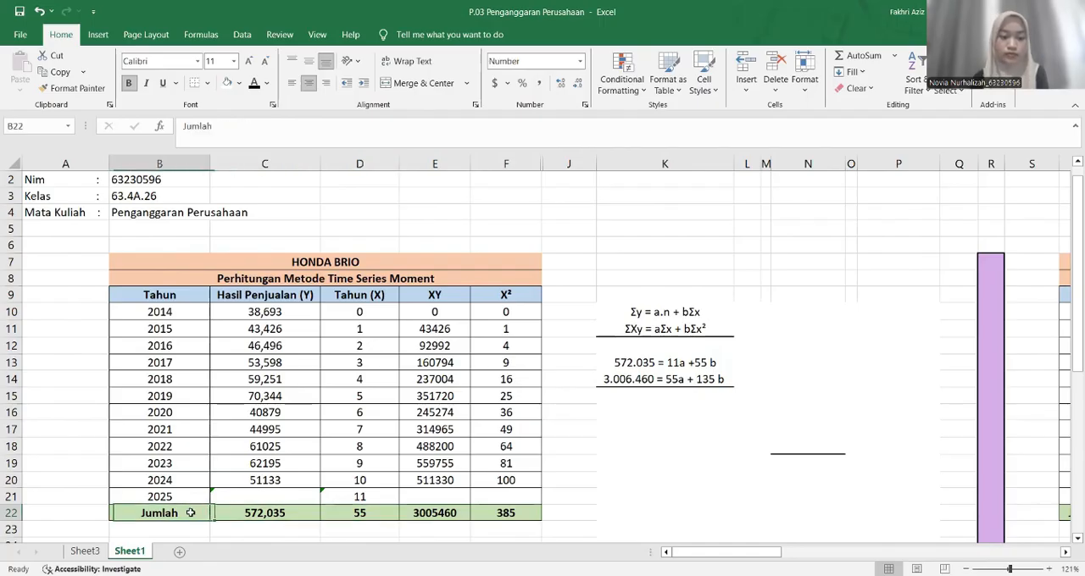
left_click(481, 516)
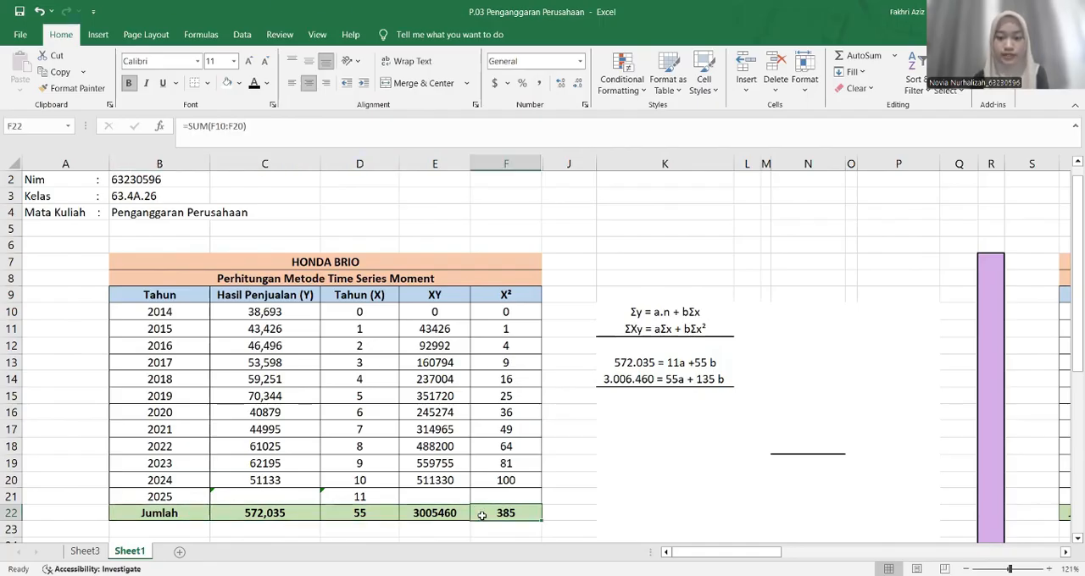
left_click(703, 395)
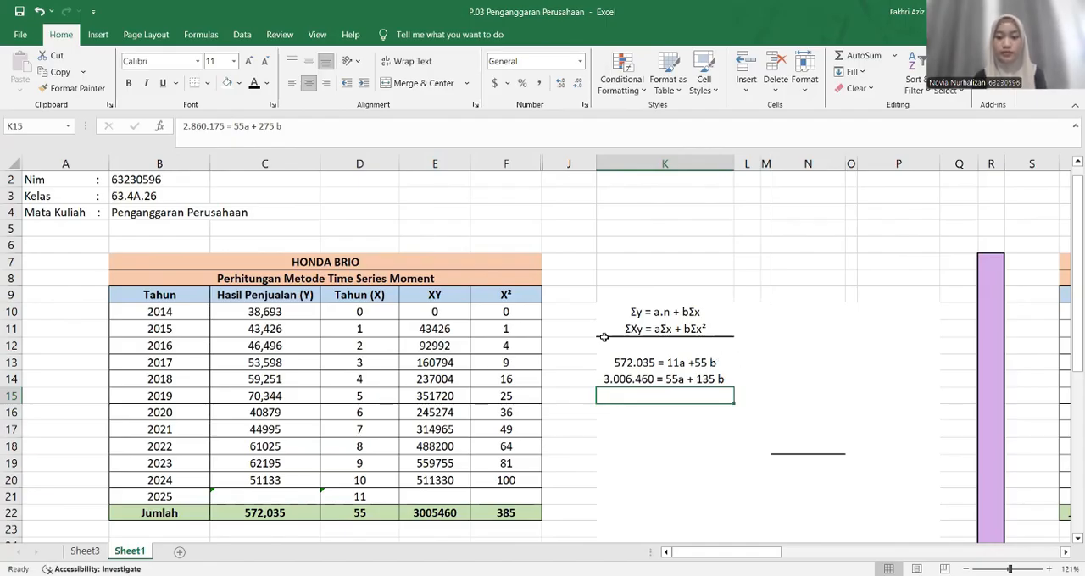
Reveal the hidden multipliers (x5) and (x1) in L13:L14 by changing their font colour to black
left_click(747, 362)
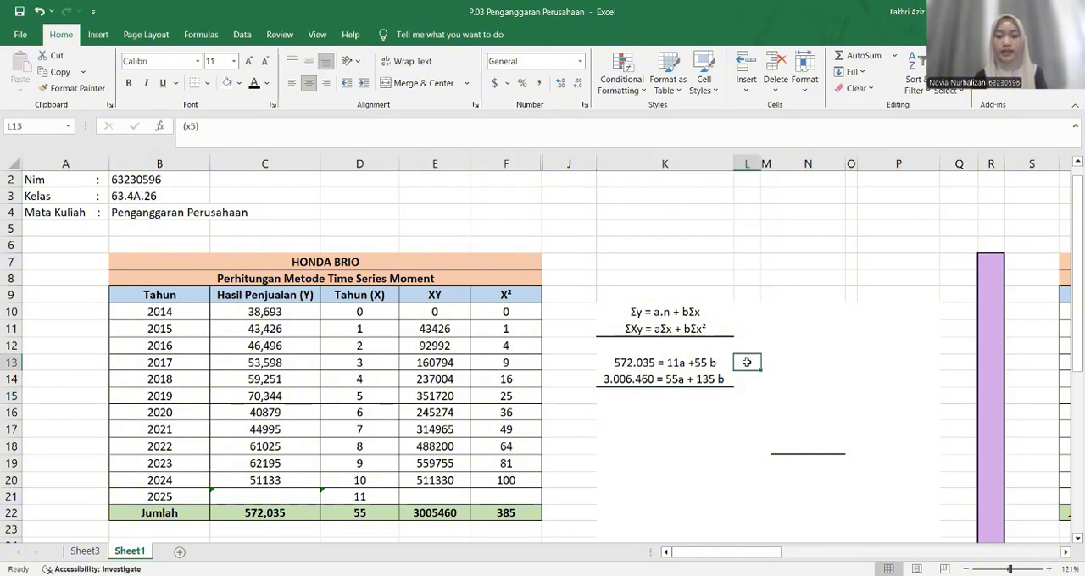
left_click(254, 83)
key("Down")
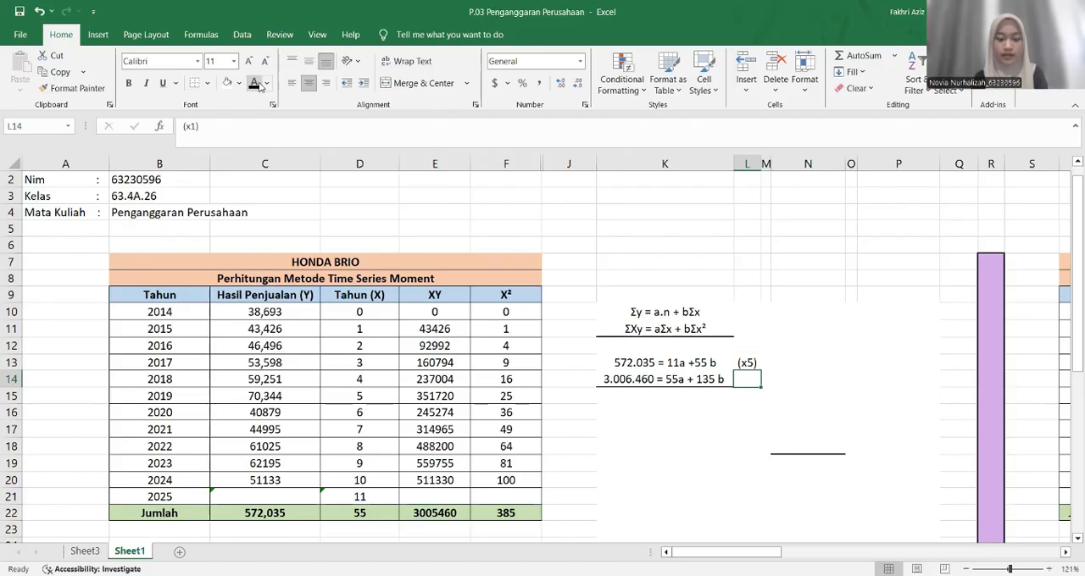
left_click(255, 83)
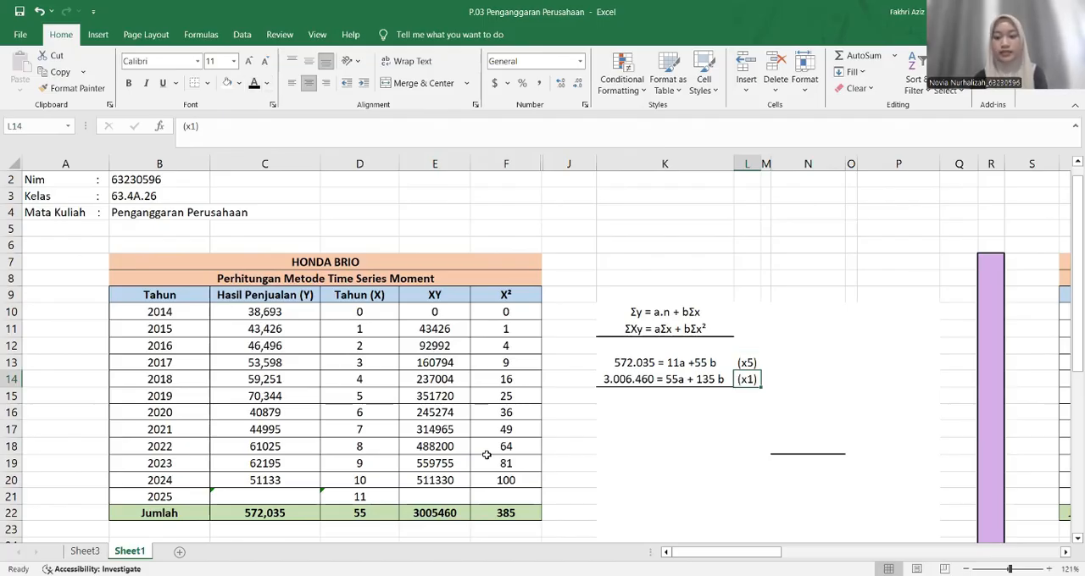
Reveal the two multiplied equations in K15 and K16 by changing their font colour to black
left_click(610, 400)
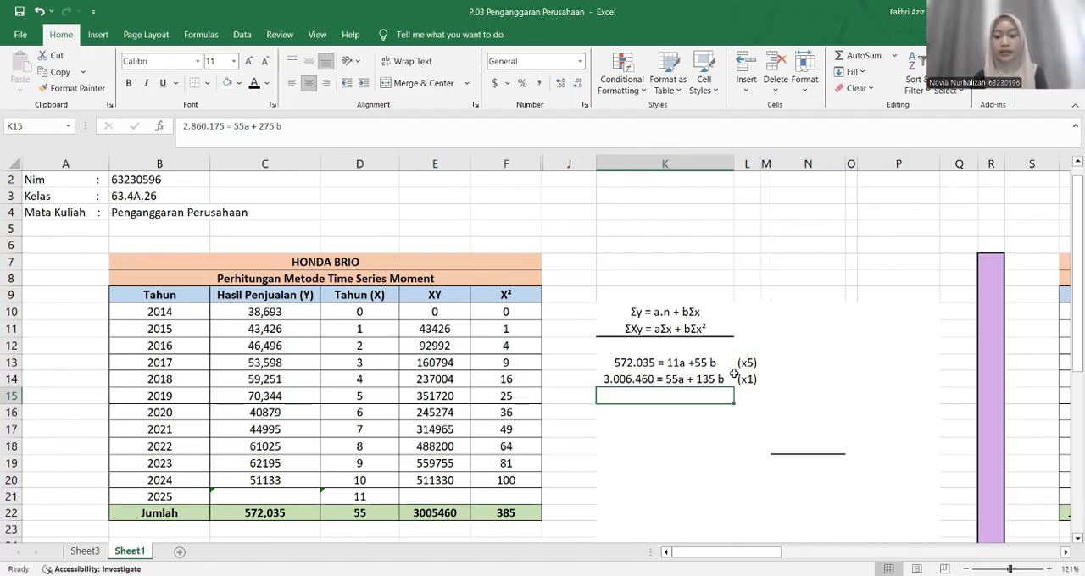
left_click(254, 85)
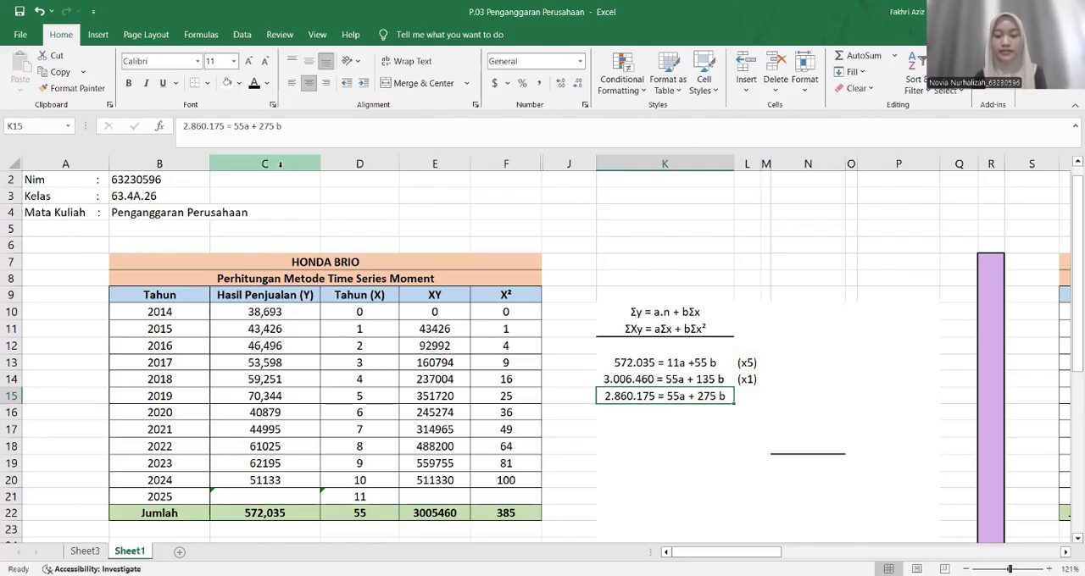
left_click(599, 380)
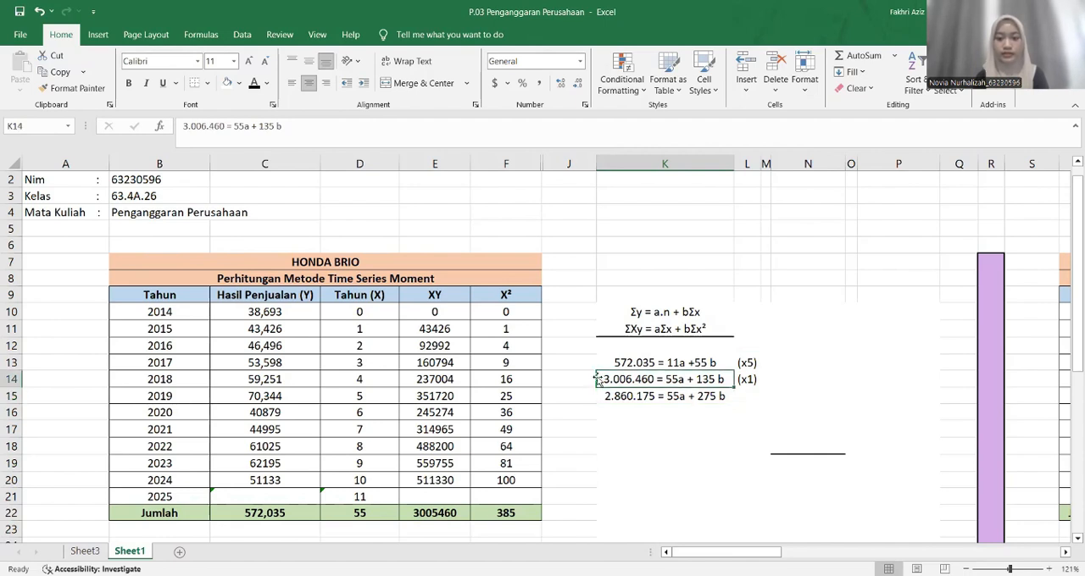
left_click(611, 412)
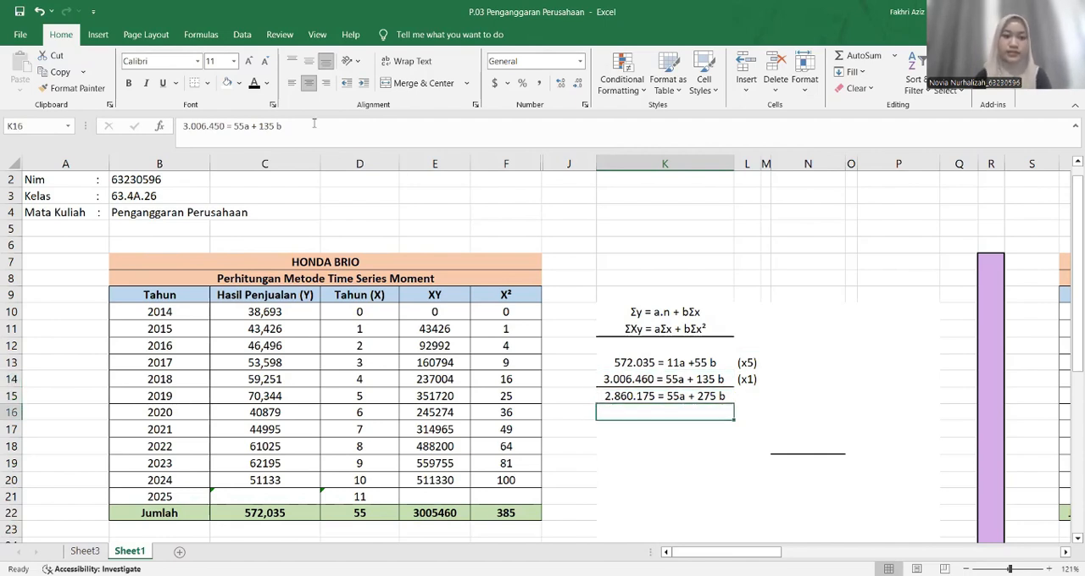
left_click(258, 88)
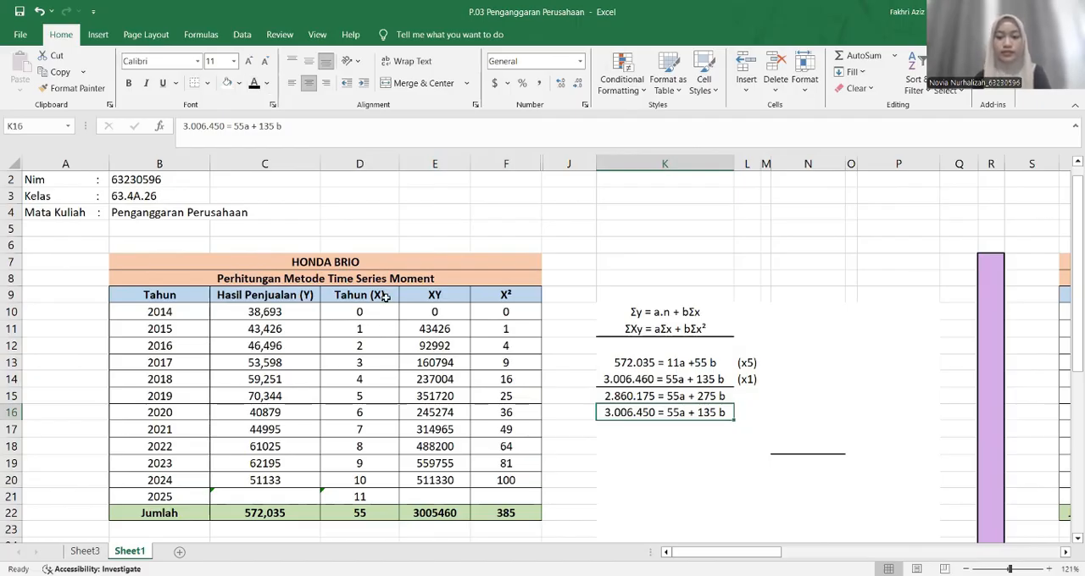
Reveal the subtraction result -145,285 = 110b across K17, L17 and N17 by changing the font colour to black
left_click(667, 432)
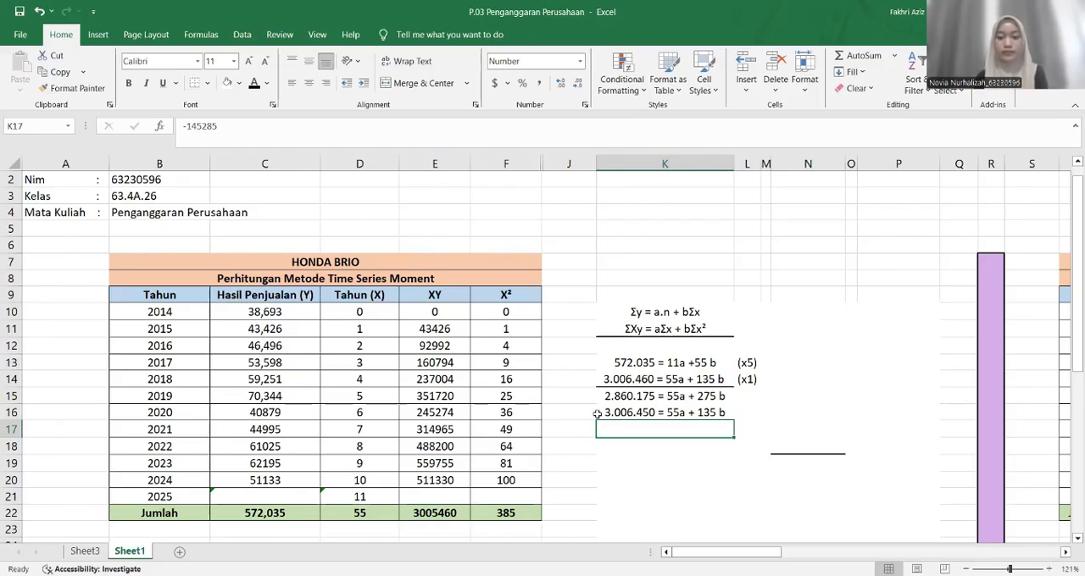
left_click(260, 84)
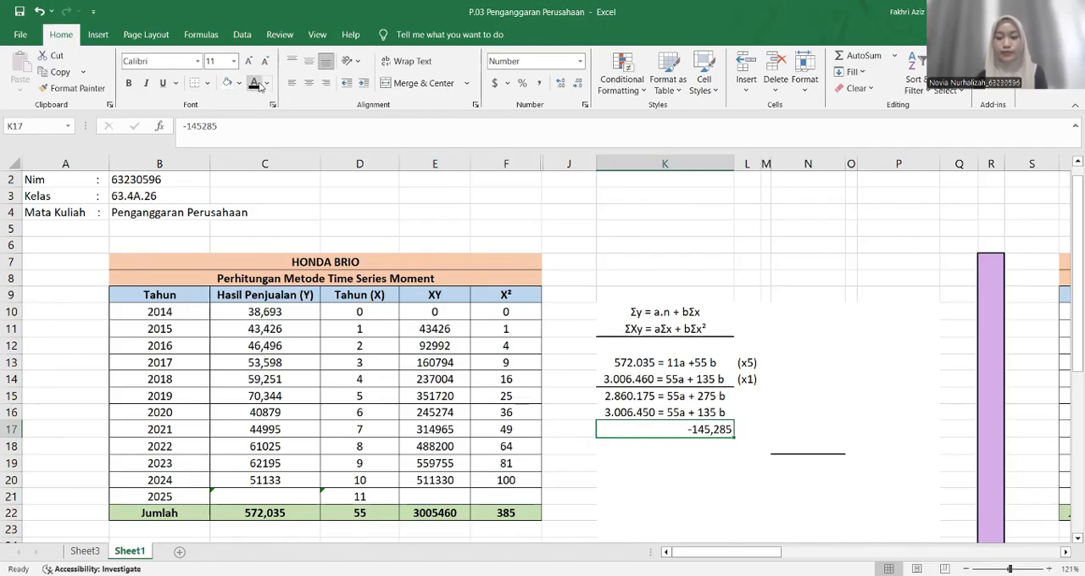
key("Right")
left_click(260, 85)
key("Right")
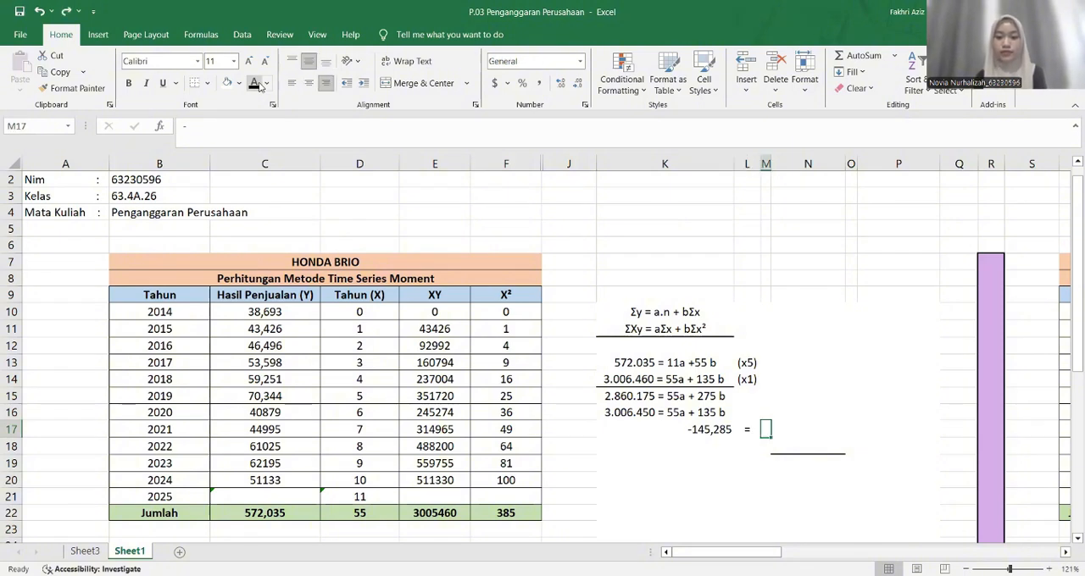
key("Right")
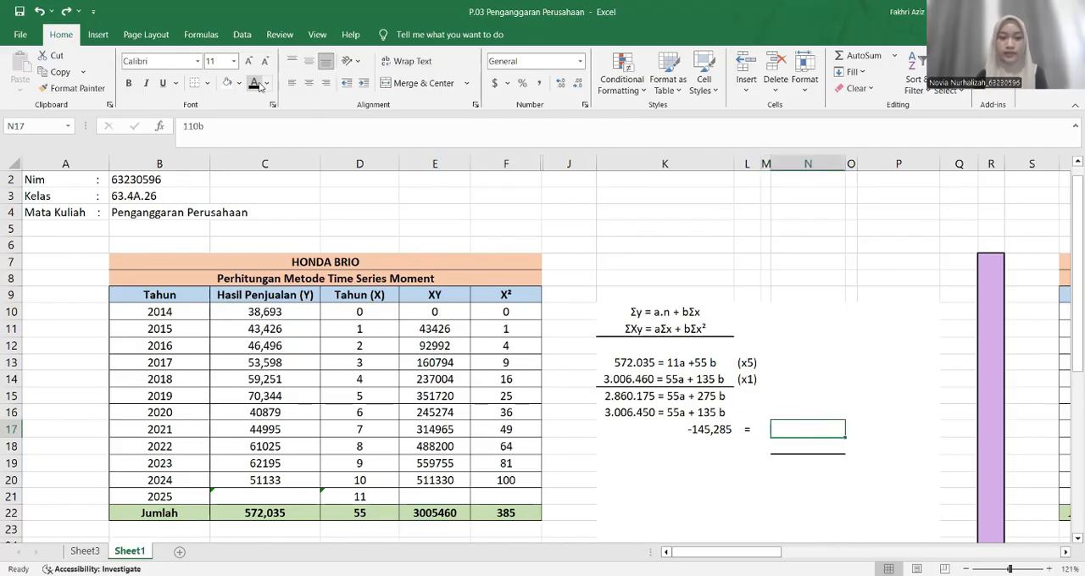
left_click(259, 86)
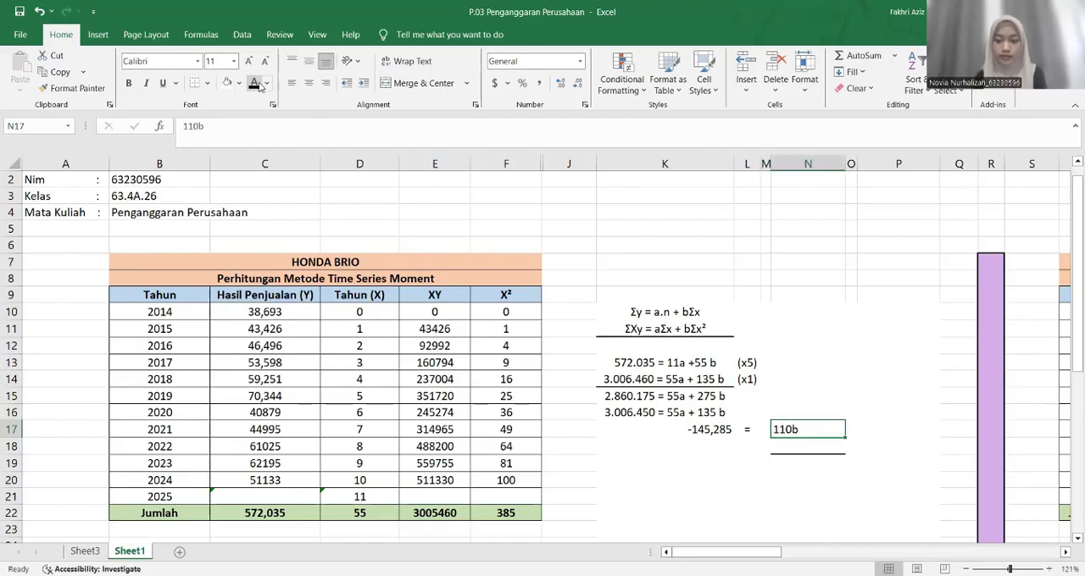
Reveal the rearranged equation 110 b = - 145,285 across K18:N18 by setting its font colour to black
key("Down")
key("Left")
key("Left")
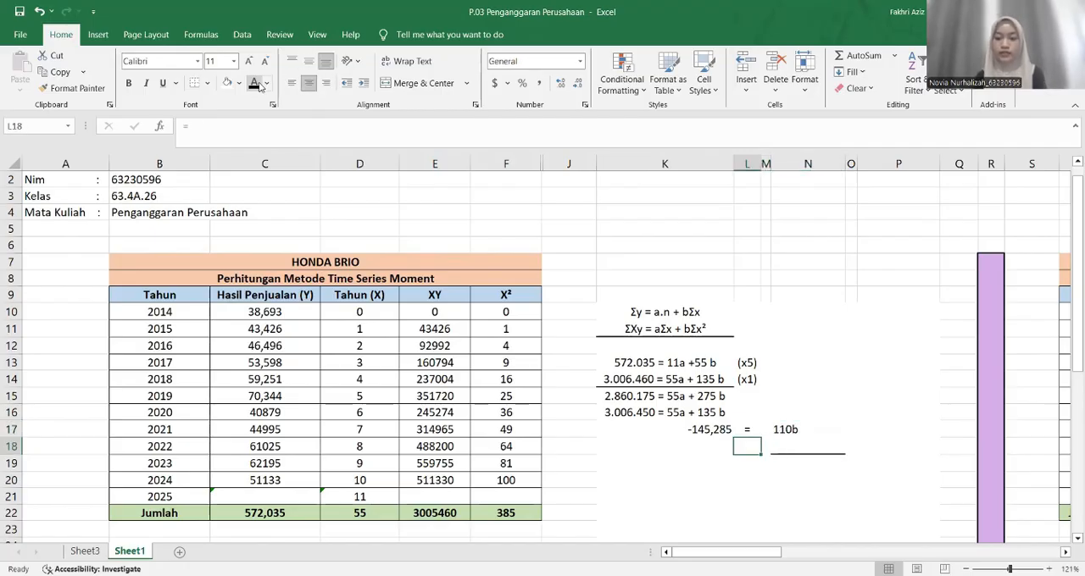
key("Left")
left_click(325, 82)
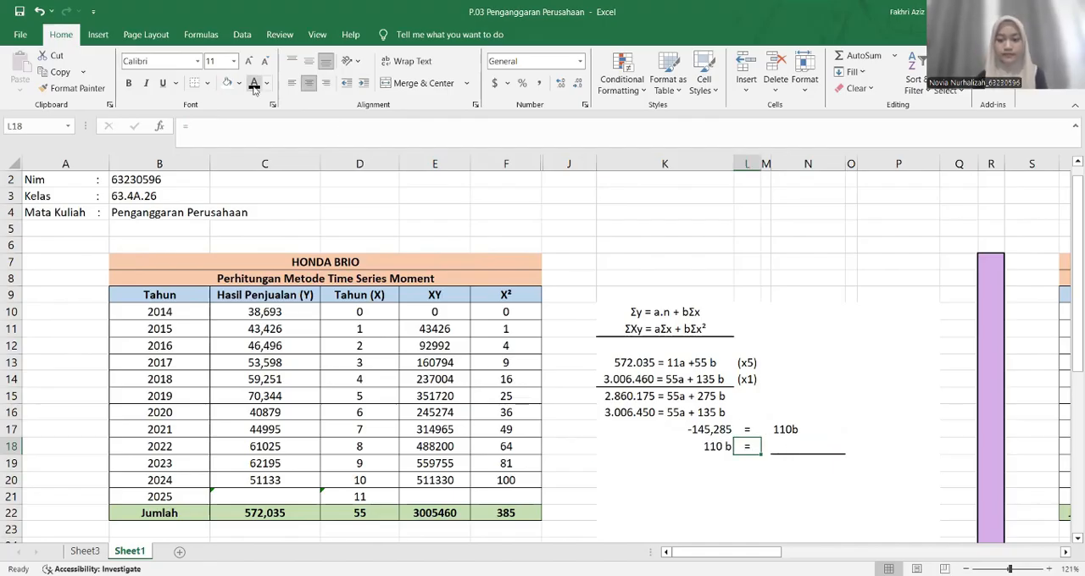
key("Right")
type("-")
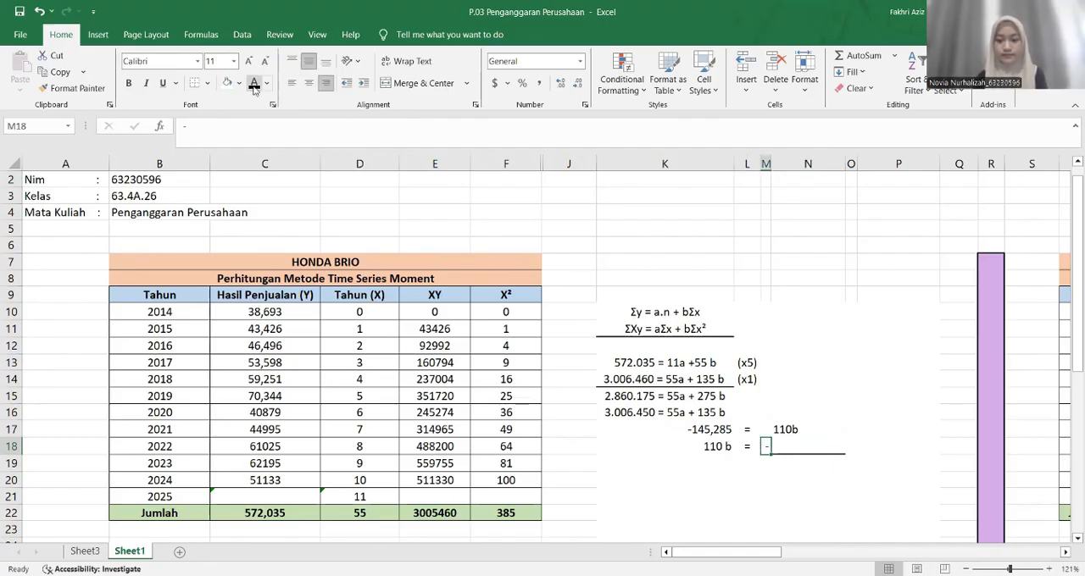
key("Right")
type("145,285")
Reveal the divisor - 110 below the fraction line in M19:N19 by changing its font colour to black
left_click(766, 466)
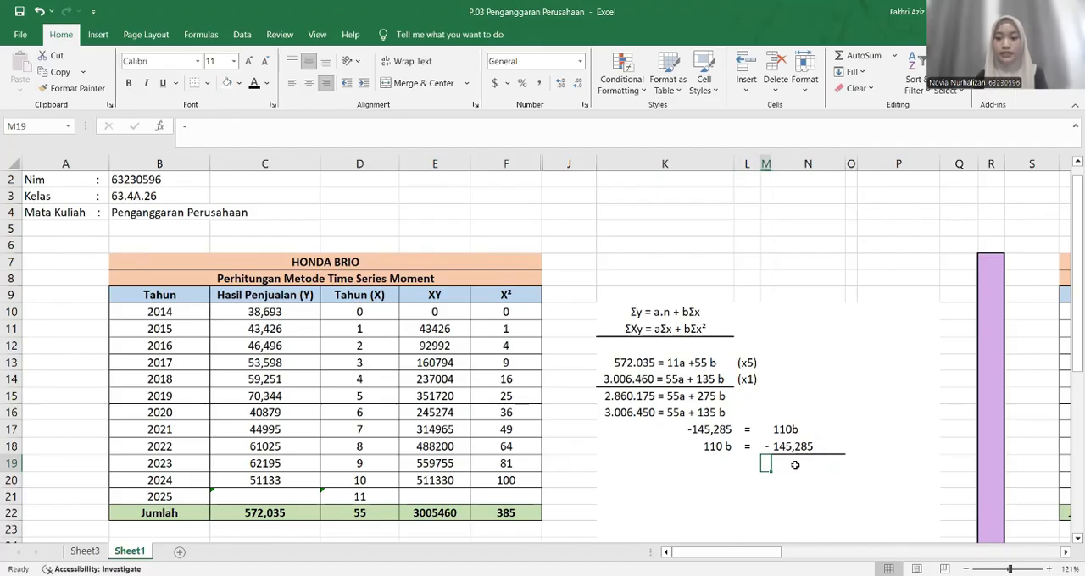
left_click(254, 85)
key("Right")
left_click(253, 87)
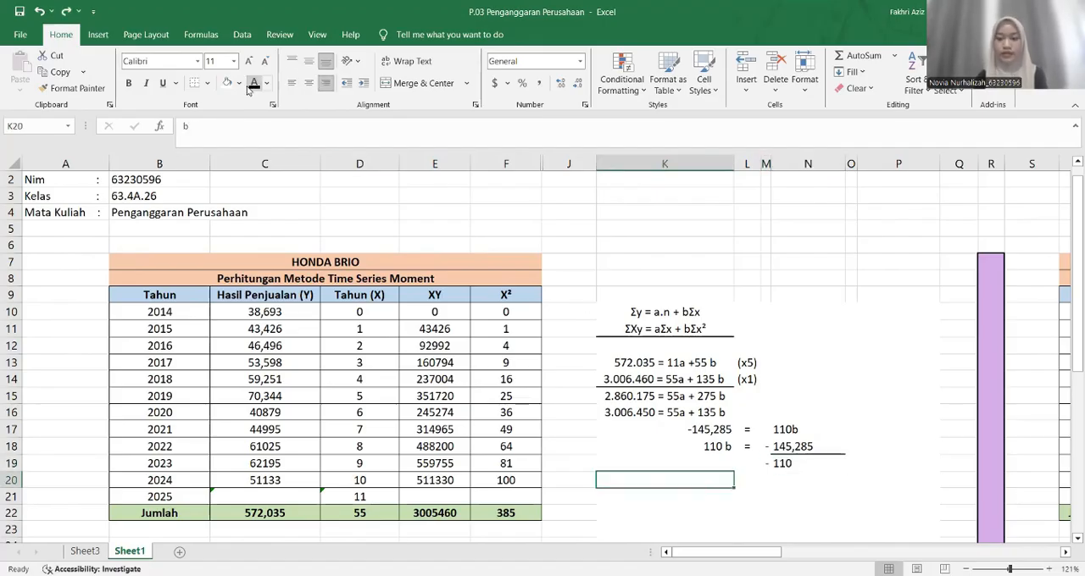
Reveal the b = N18/N19 result line in row 20 in black font and highlight N20 with a light orange fill
left_click(250, 88)
key("Right")
left_click(250, 88)
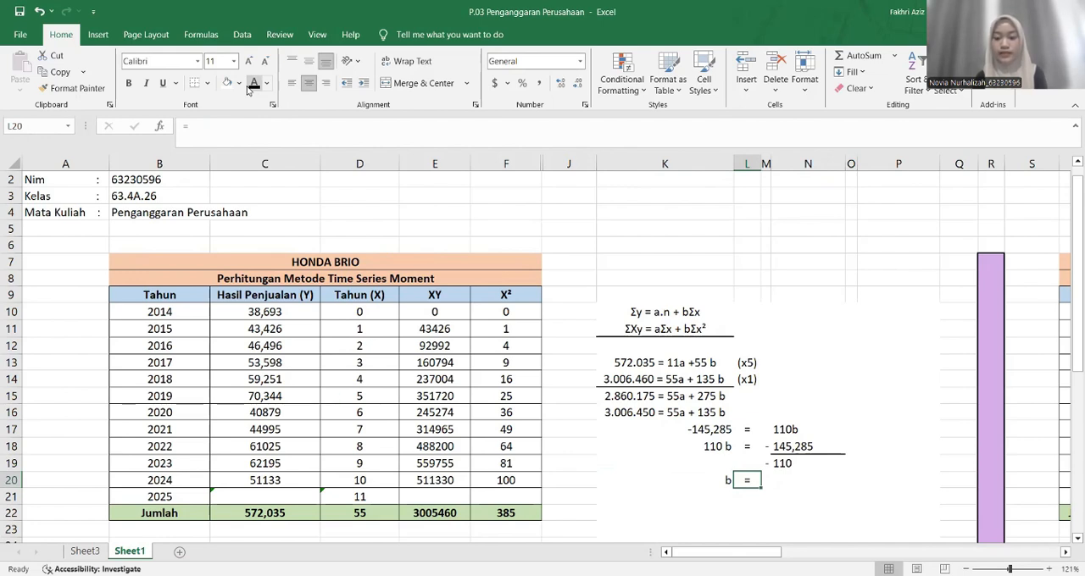
key("Right")
key("Right")
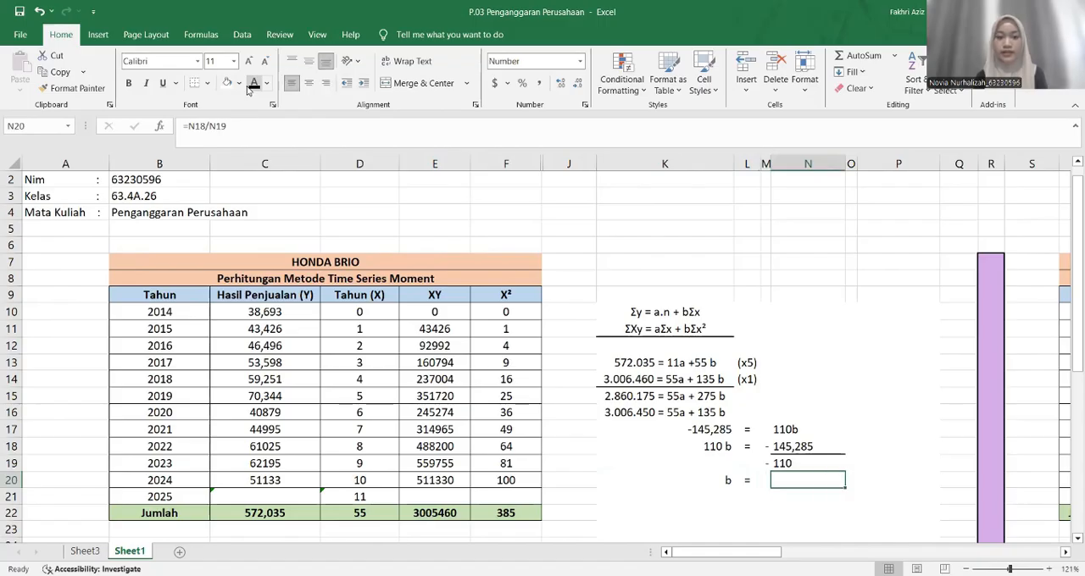
left_click(250, 88)
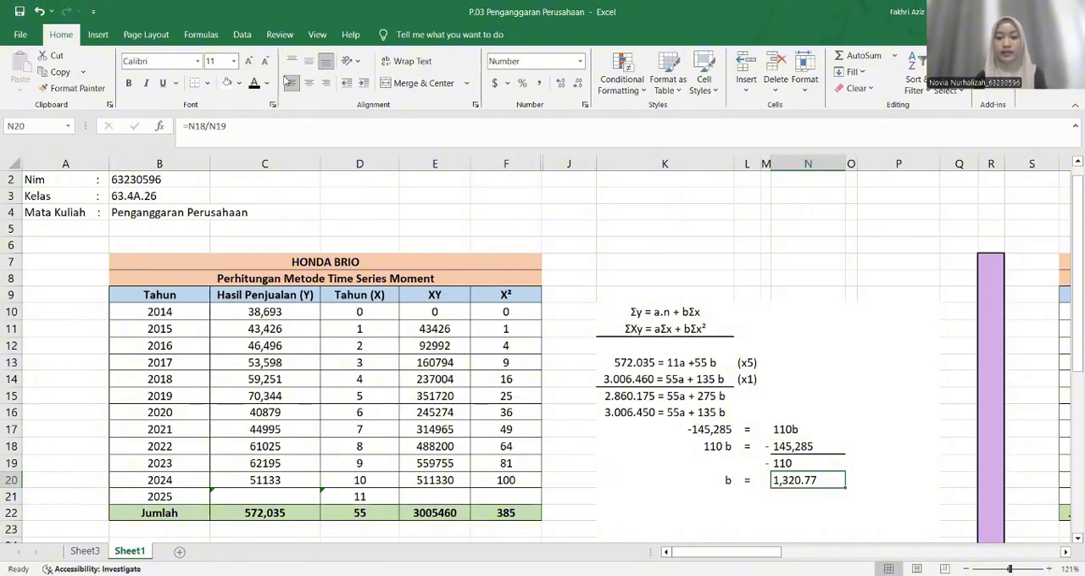
left_click(231, 83)
Reveal the substituted equation 572,035 = 11a + 55 (1.320,77) across K23:P23 by changing its font colour to black
scroll(690, 431, "down", 3)
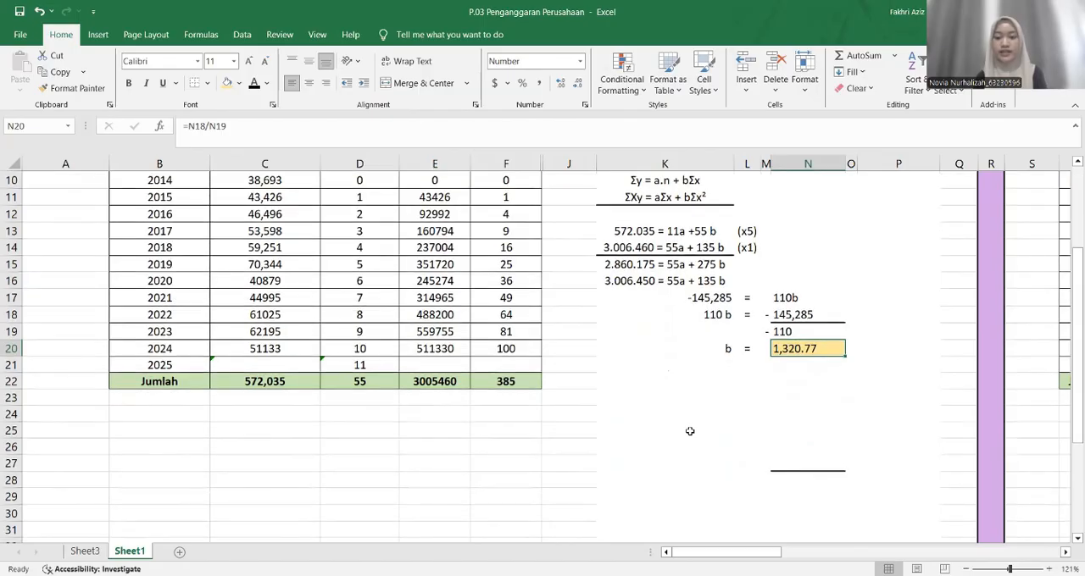
left_click(675, 397)
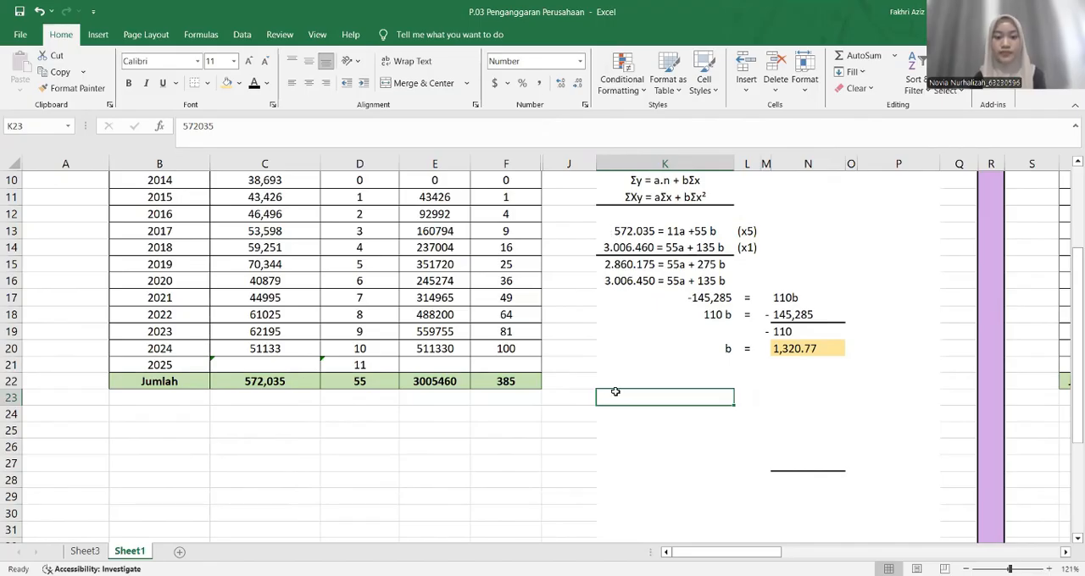
left_click(253, 84)
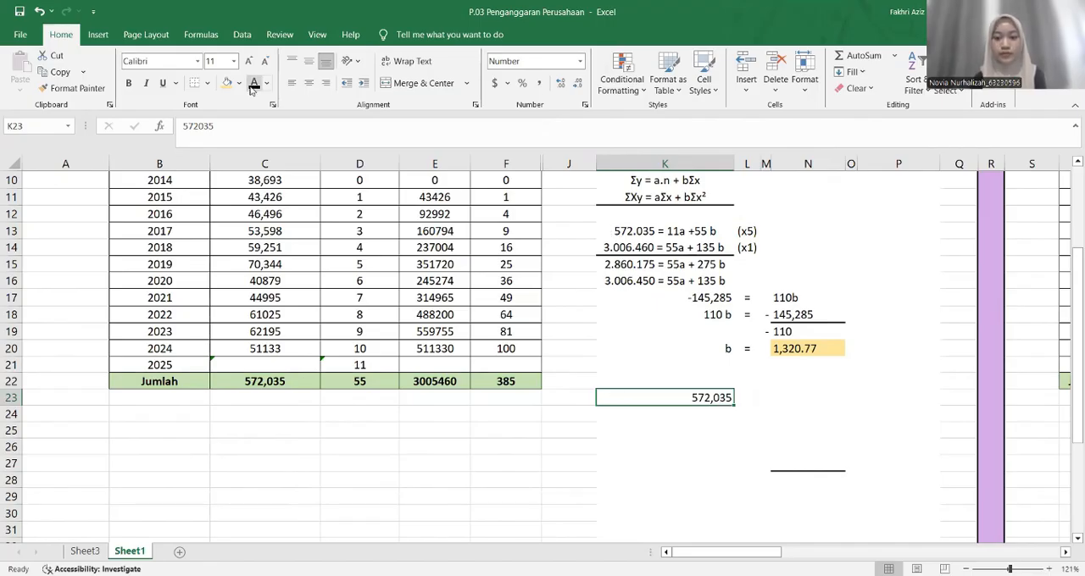
key("Right")
key("Right")
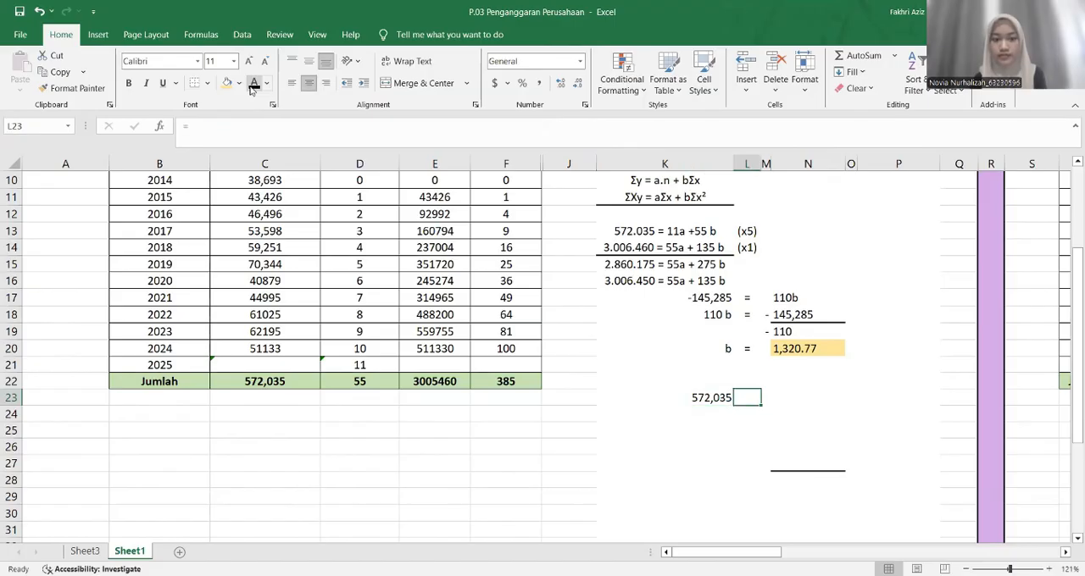
type("=")
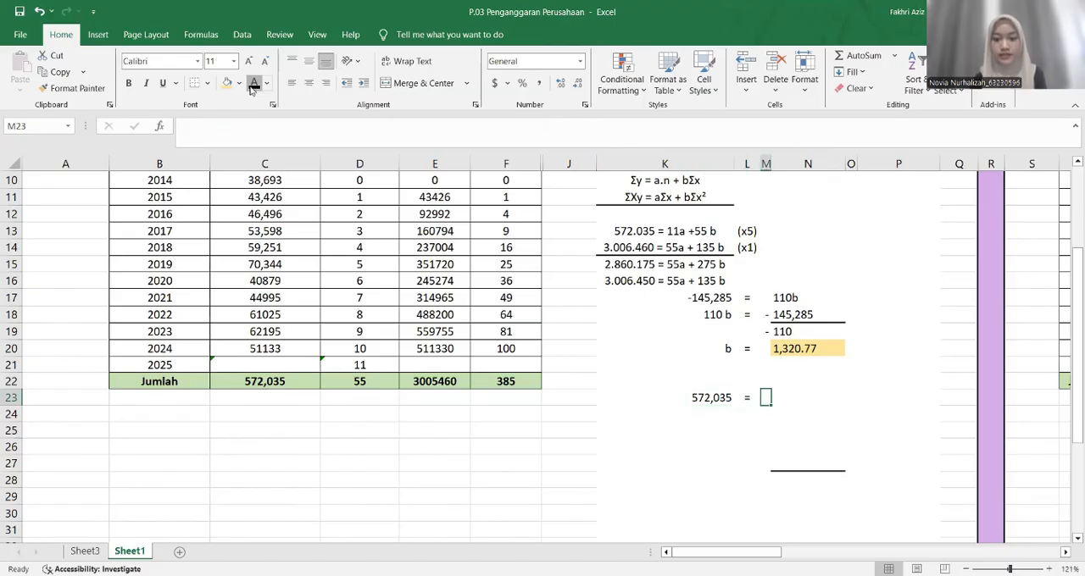
key("Tab")
type("11a")
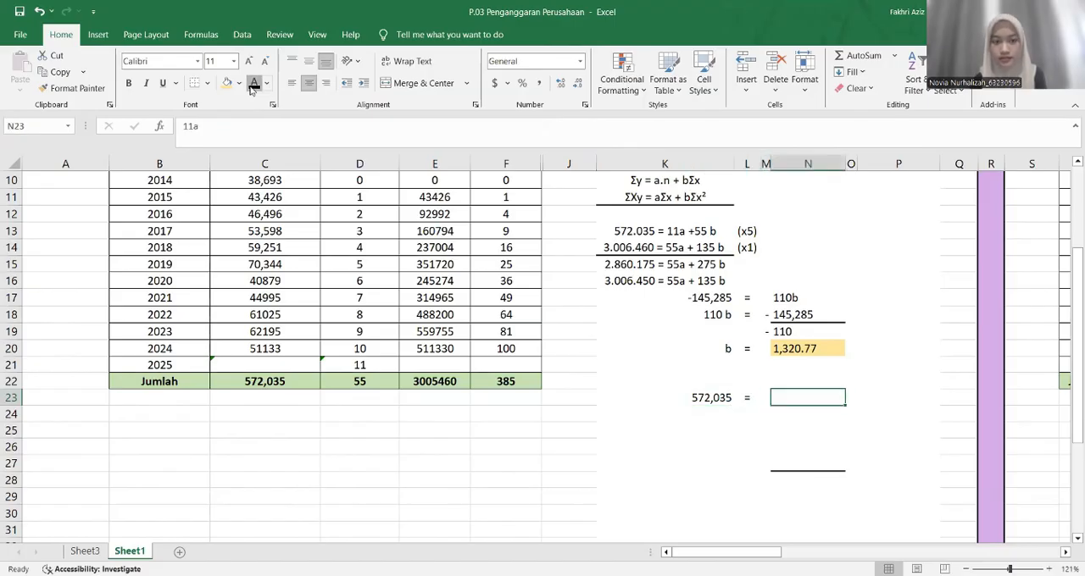
key("Tab")
type("+")
key("Tab")
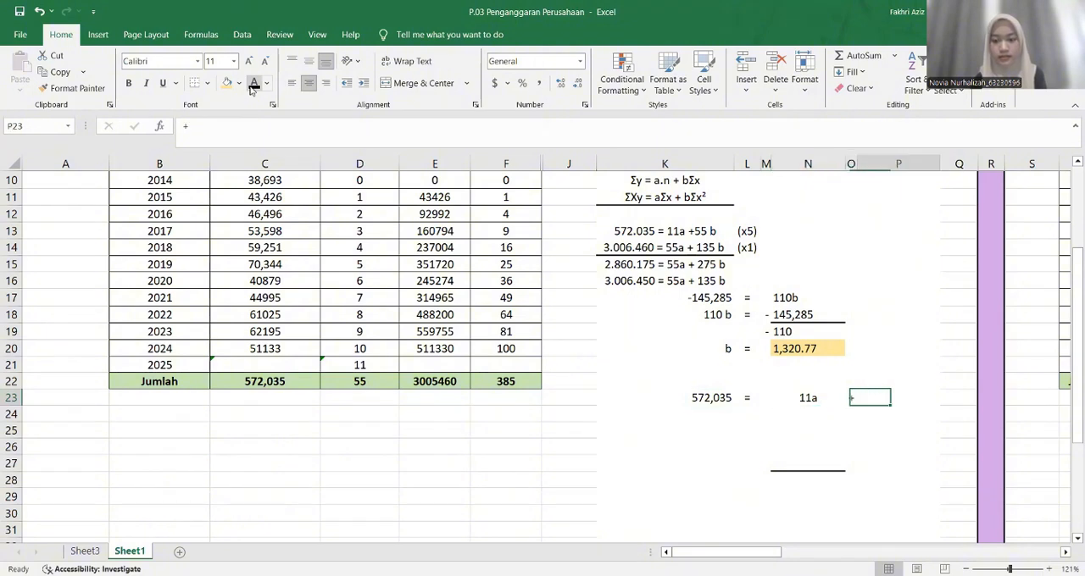
type("55 (1.320,77)")
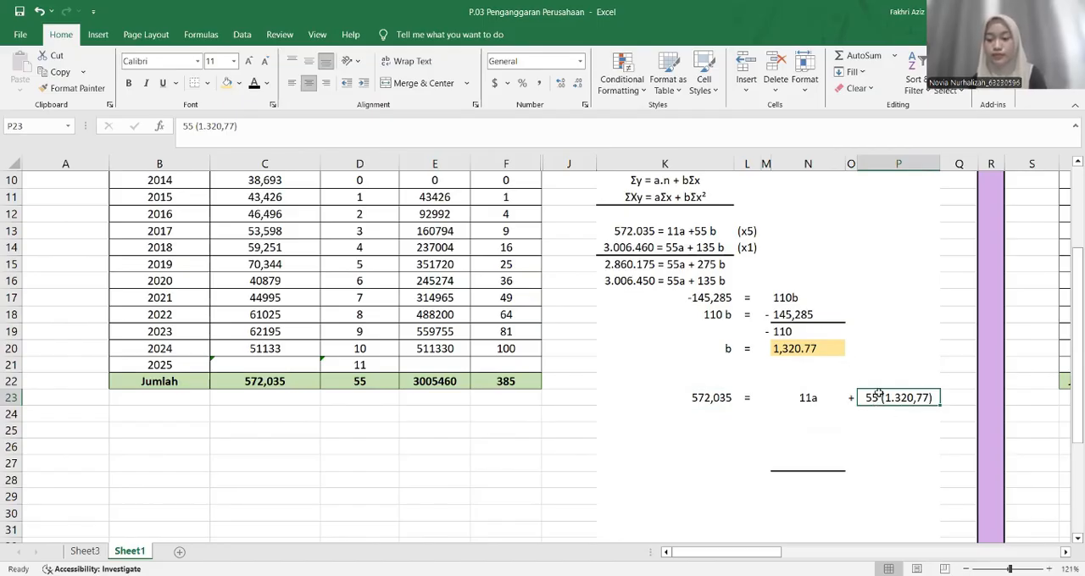
Reveal the simplified equation 572,035 = 11a + 72,643.35 across K24:P24 by changing its font colour to black
left_click(716, 416)
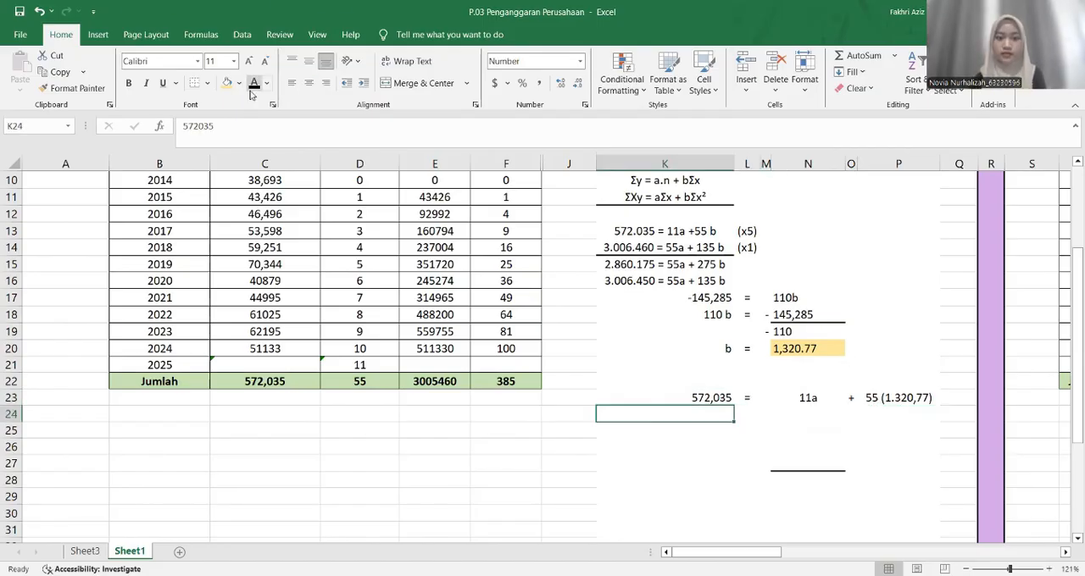
left_click(251, 87)
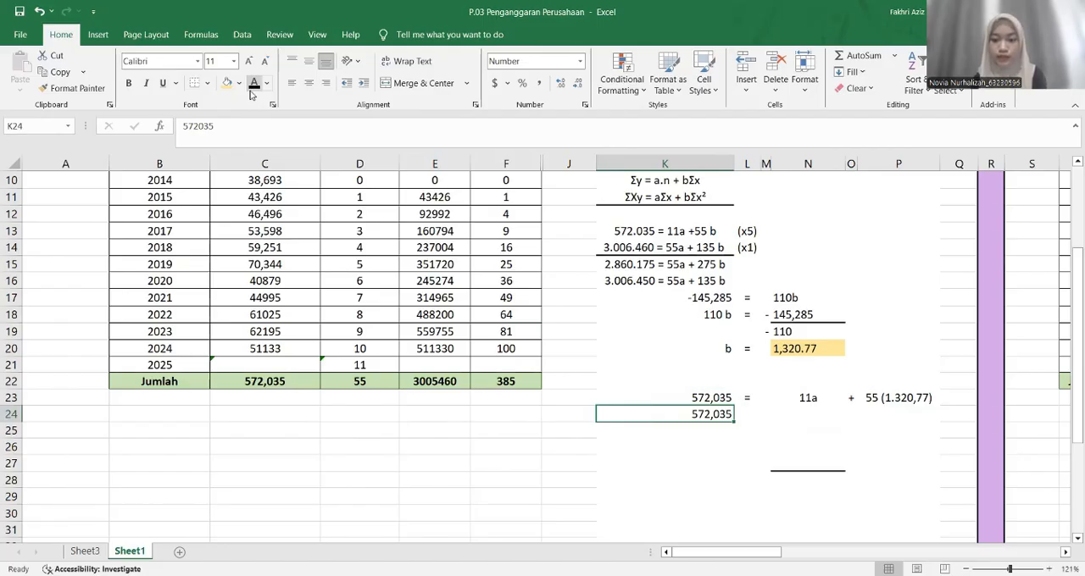
key("Right")
type("=")
key("Right")
key("Right")
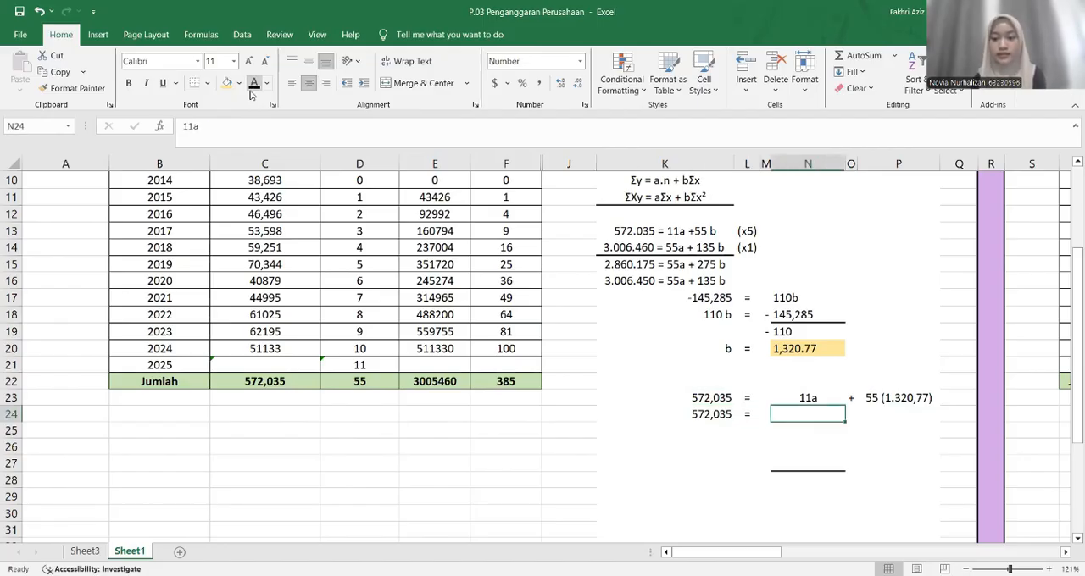
key("Right")
type("+")
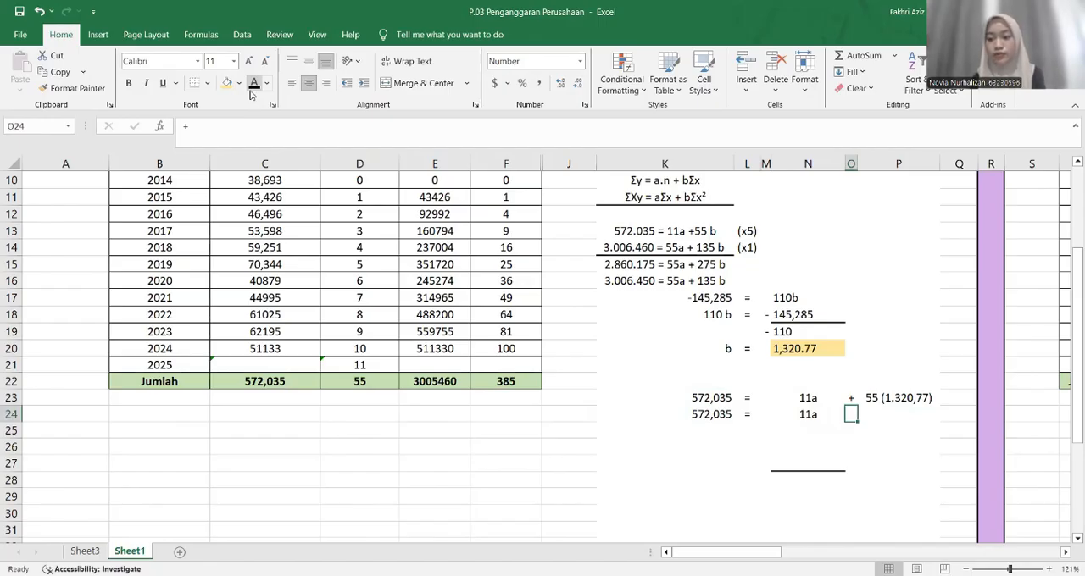
left_click(250, 91)
key("Right")
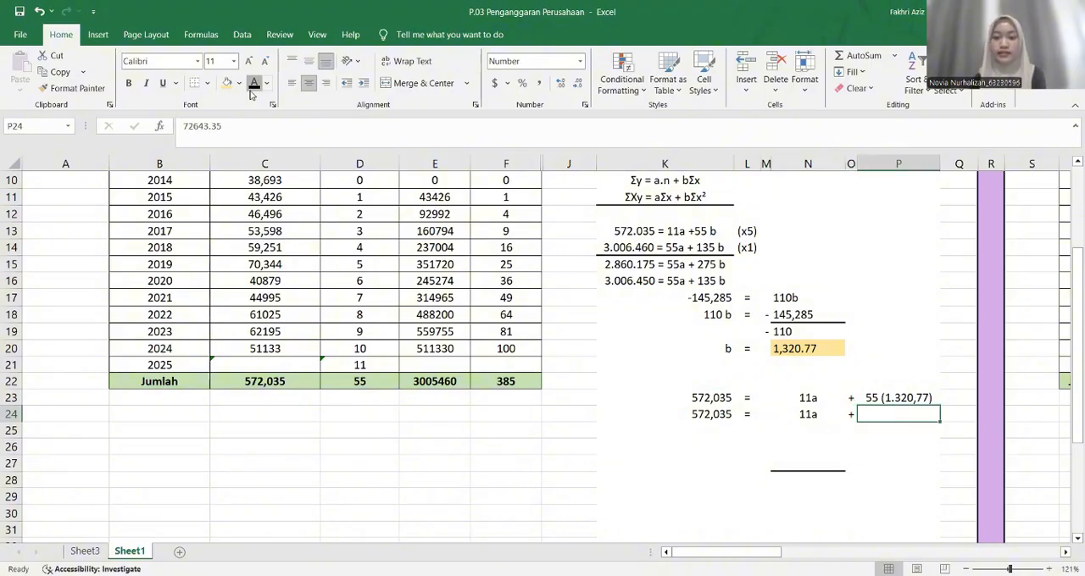
left_click(250, 90)
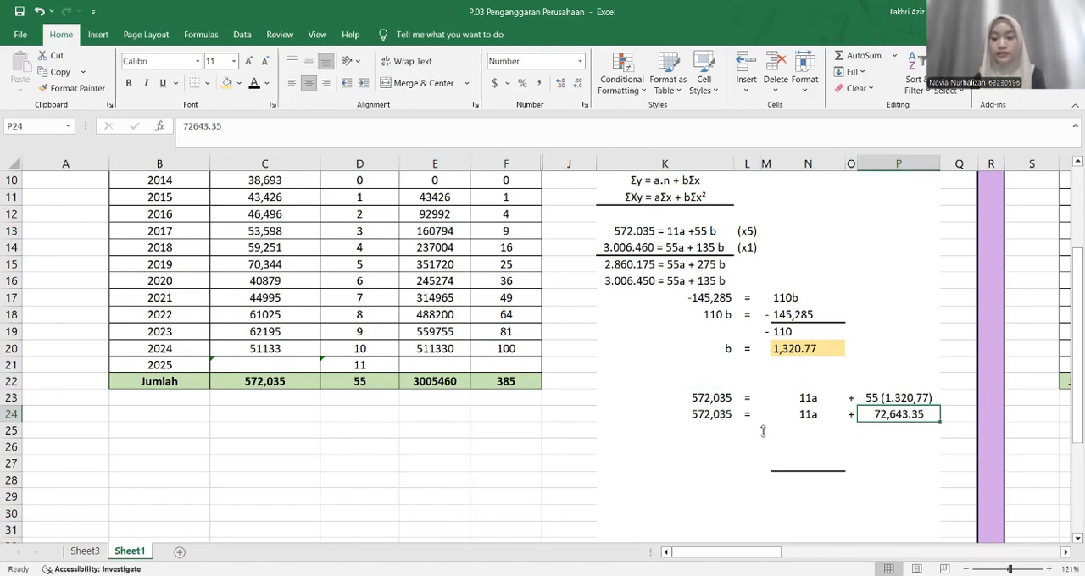
Reveal the rearranged equation 11a = - 572,035 + 72,643.35 across K25:P25 by changing its font colour to black
left_click(727, 435)
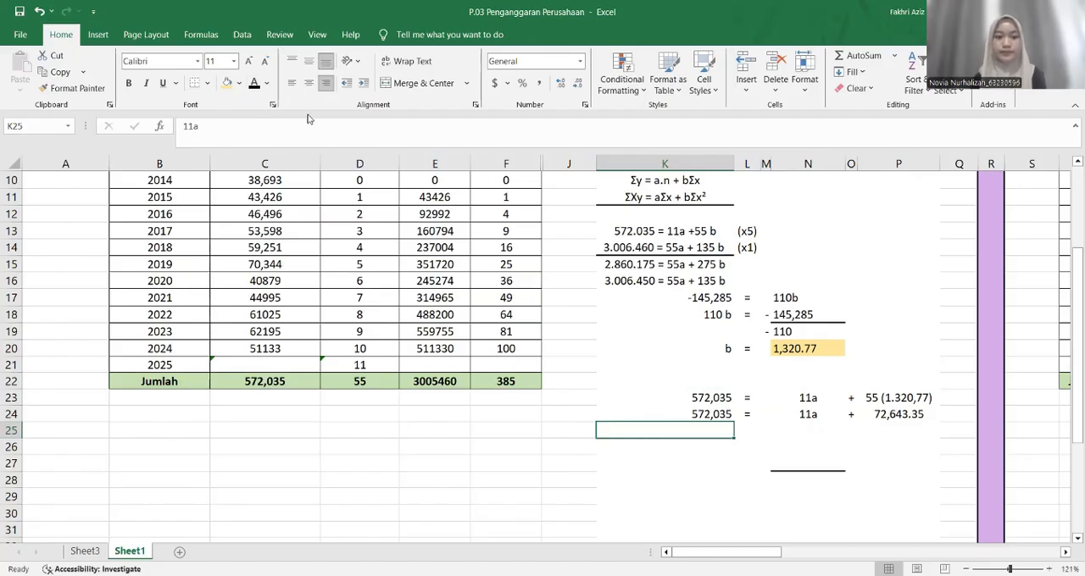
left_click(257, 85)
key("Right")
left_click(257, 85)
key("Right")
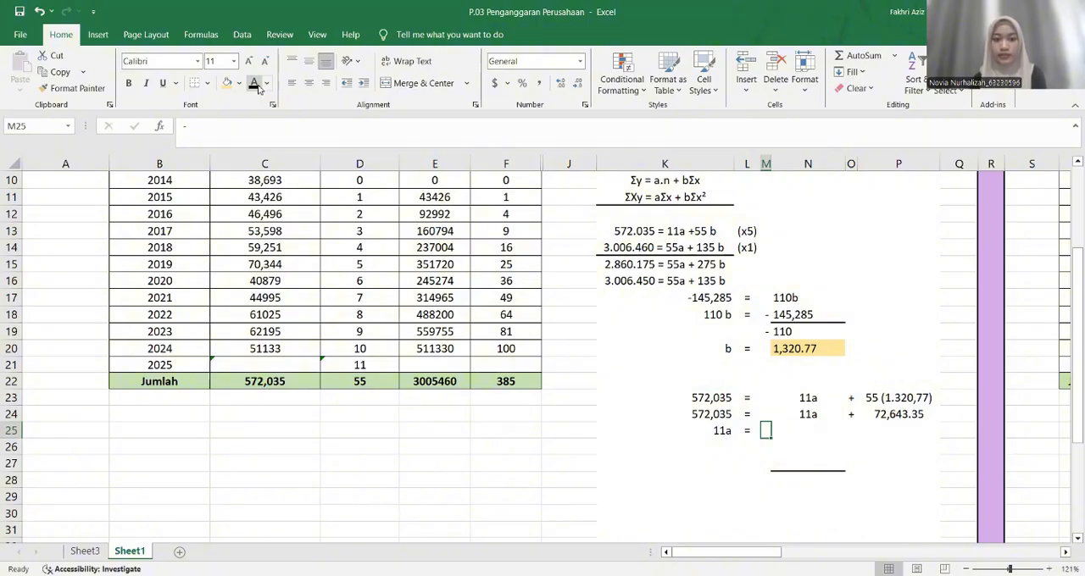
left_click(256, 85)
key("Right")
left_click(257, 85)
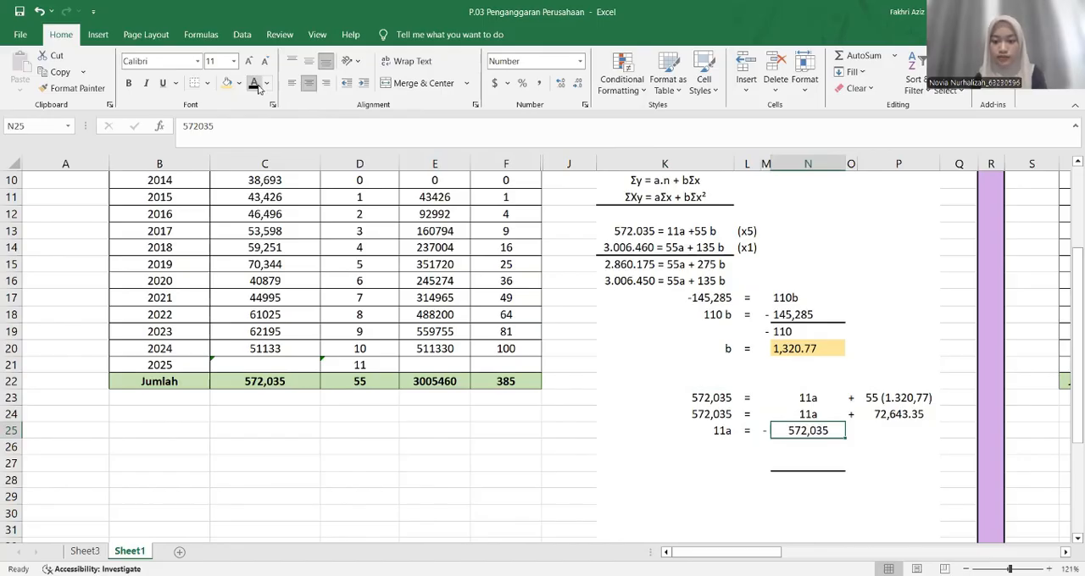
key("Right")
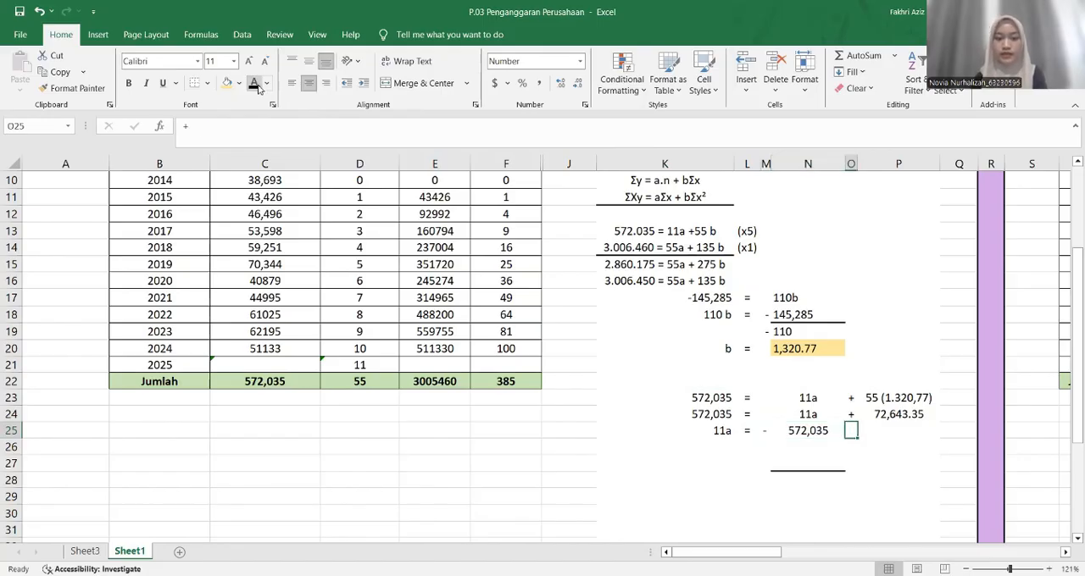
left_click(257, 85)
key("Right")
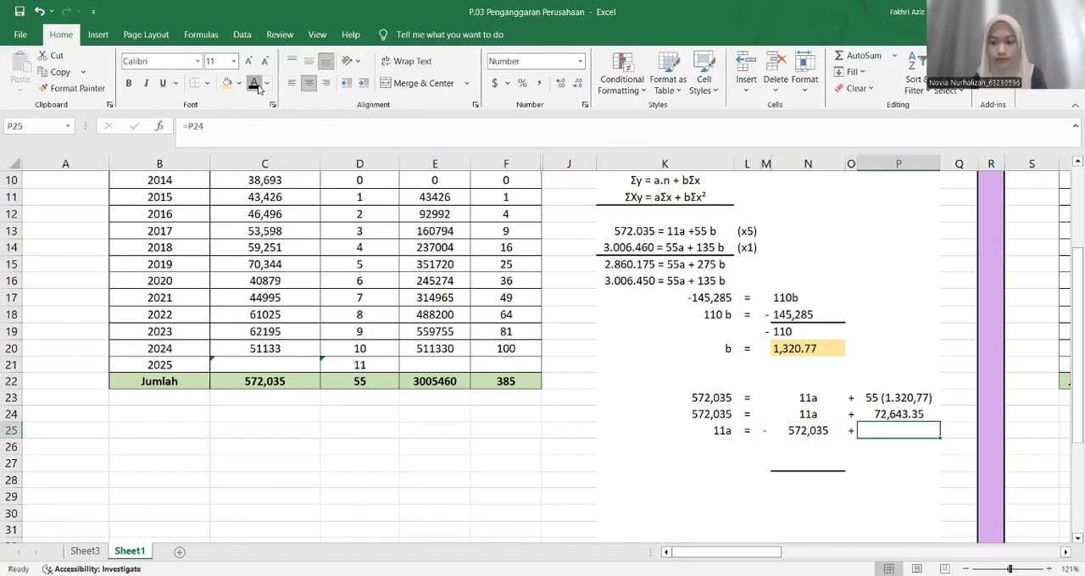
left_click(257, 85)
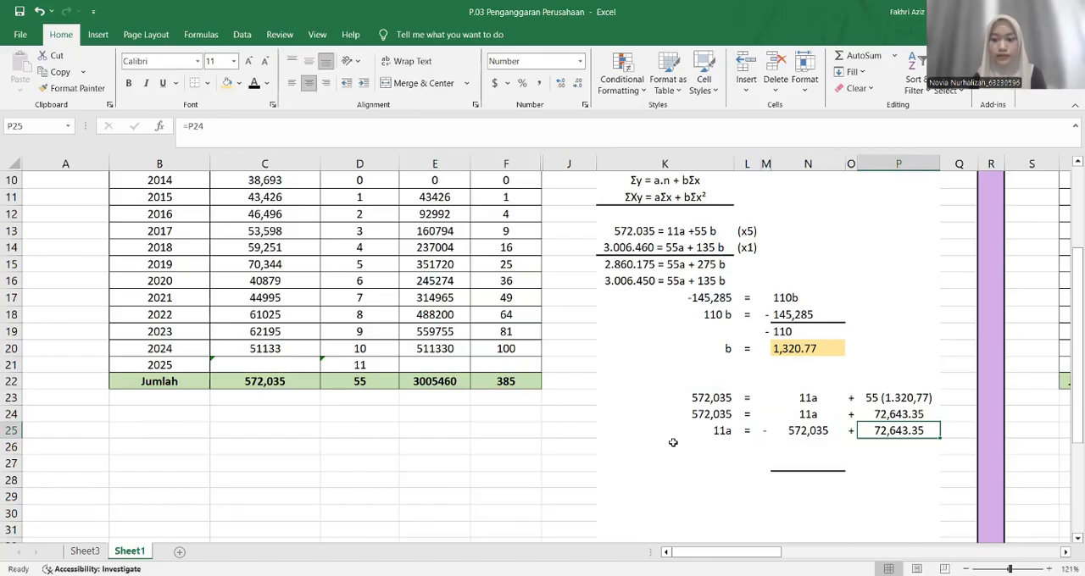
Reveal the simplified equation 11a = - 499,392 across K26:N26 by changing its font colour to black
left_click(712, 446)
left_click(255, 84)
key("Right")
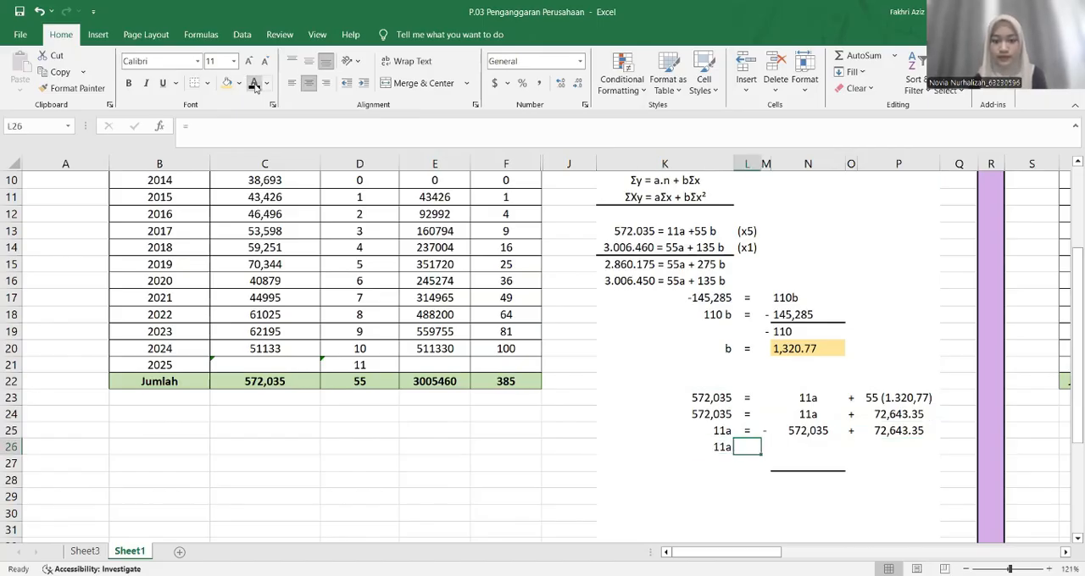
left_click(256, 85)
key("Right")
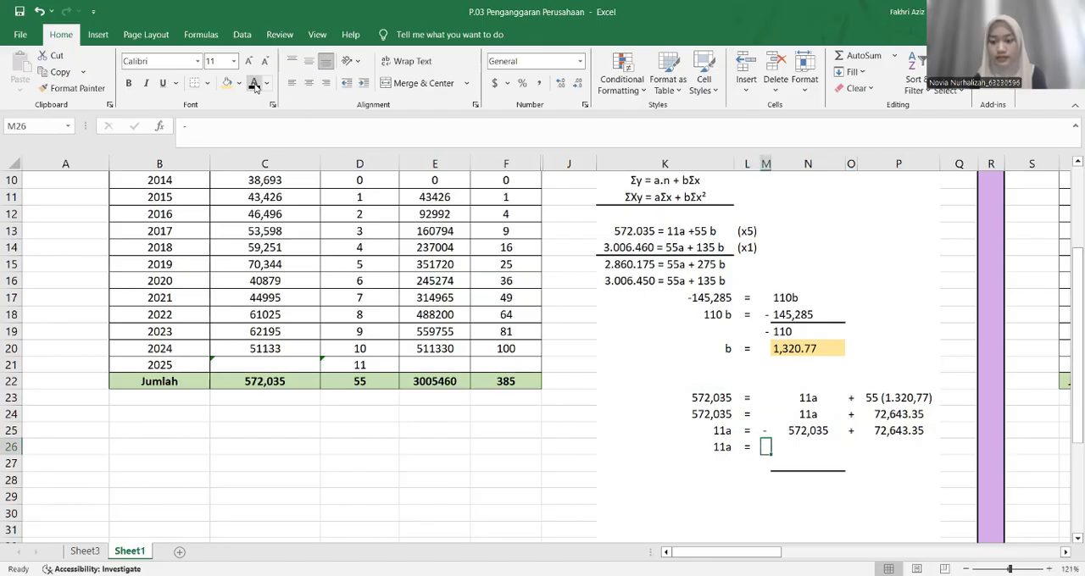
left_click(256, 88)
key("Right")
left_click(257, 89)
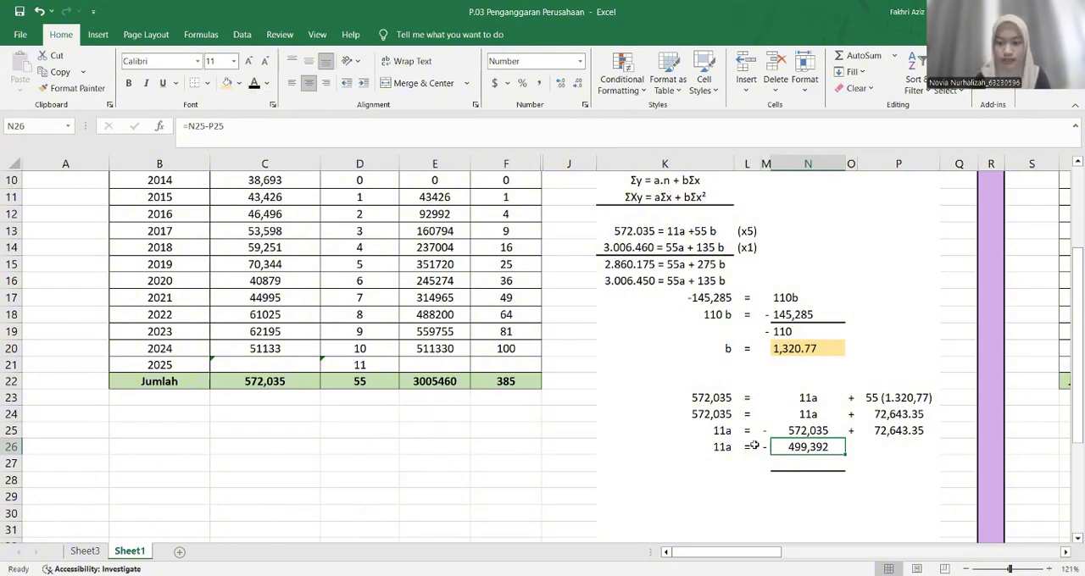
Reveal the fraction's upper line a = - 499,392 across K27:N27 by changing its font colour to black
left_click(735, 465)
left_click(727, 463)
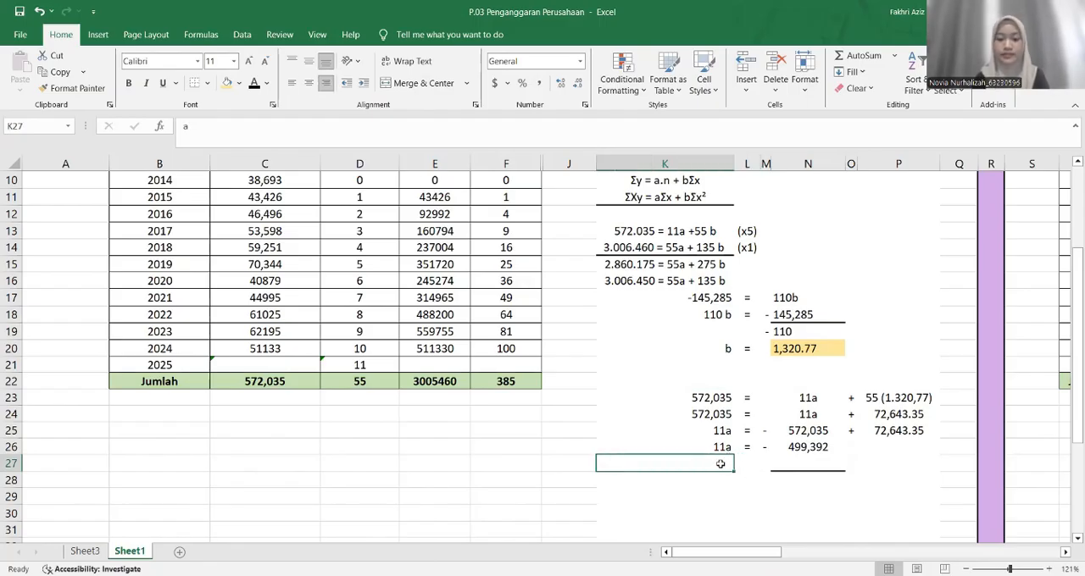
left_click(257, 84)
key("Right")
left_click(257, 84)
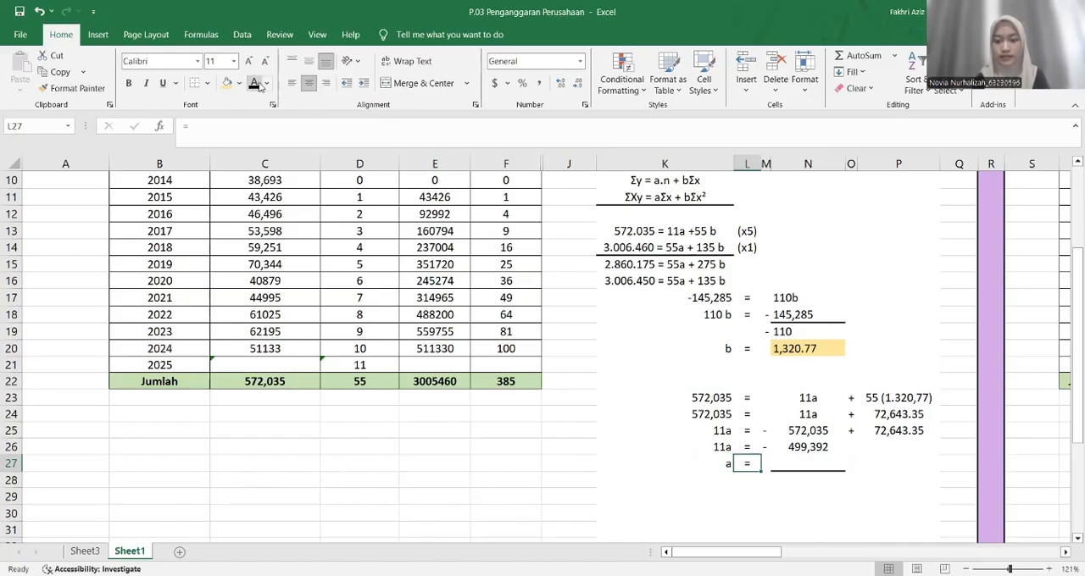
key("Right")
left_click(257, 84)
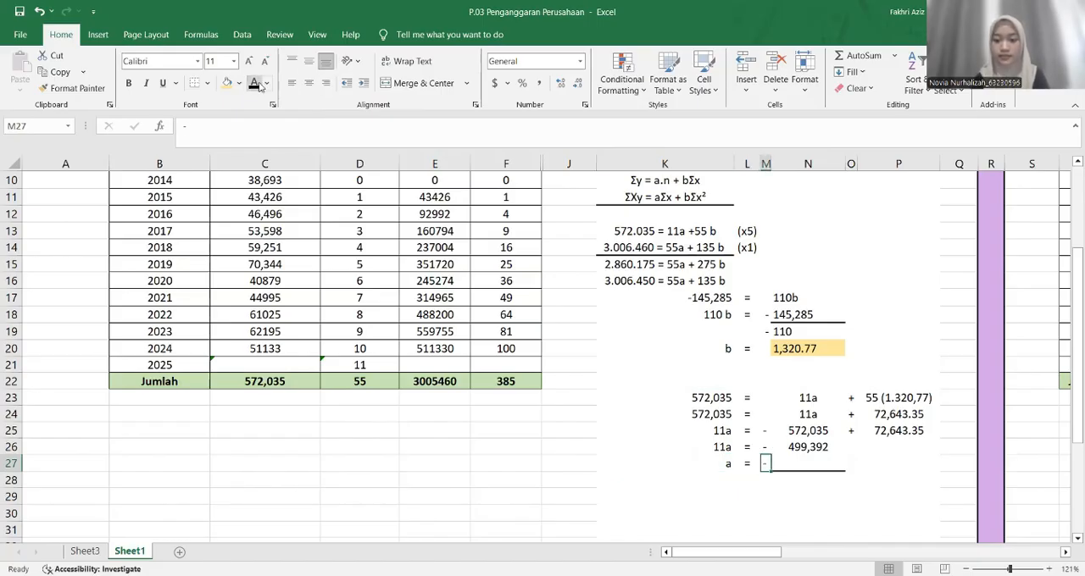
key("Right")
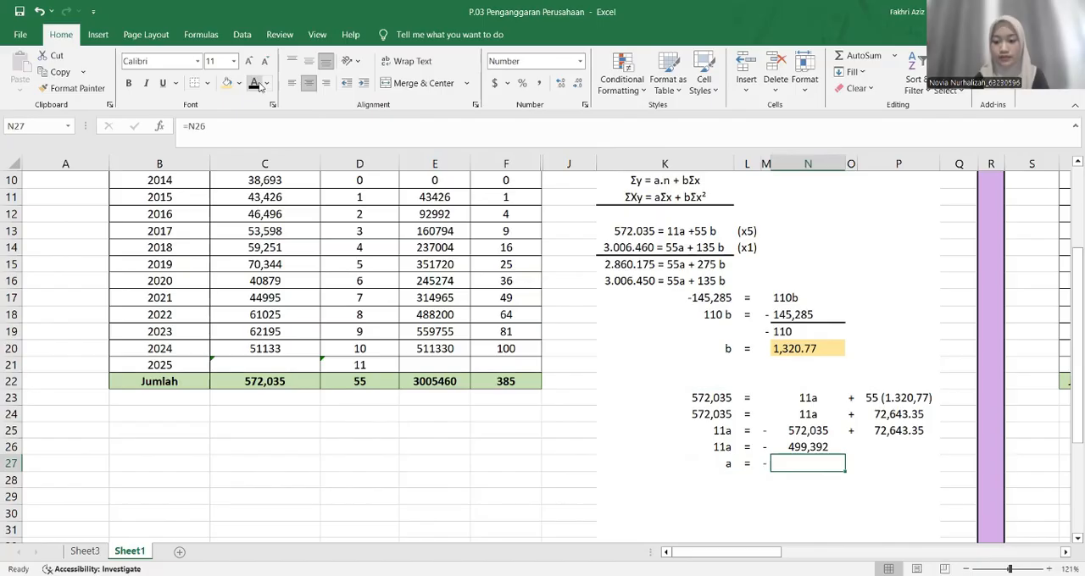
left_click(256, 84)
Reveal the divisor - 11 below the fraction line in M28:N28 by changing its font colour to black
key("Down")
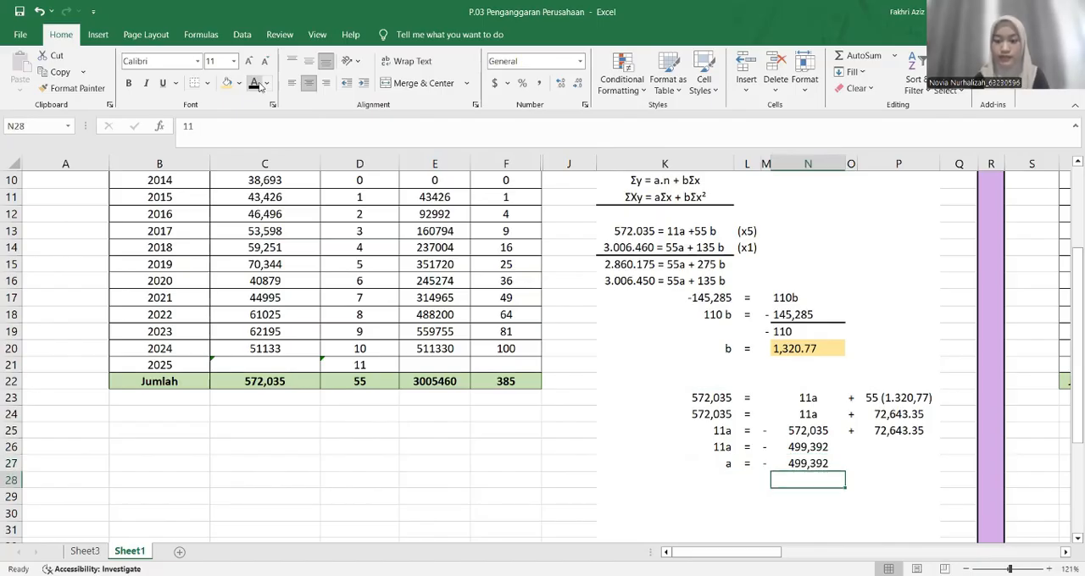
left_click(257, 84)
key("Left")
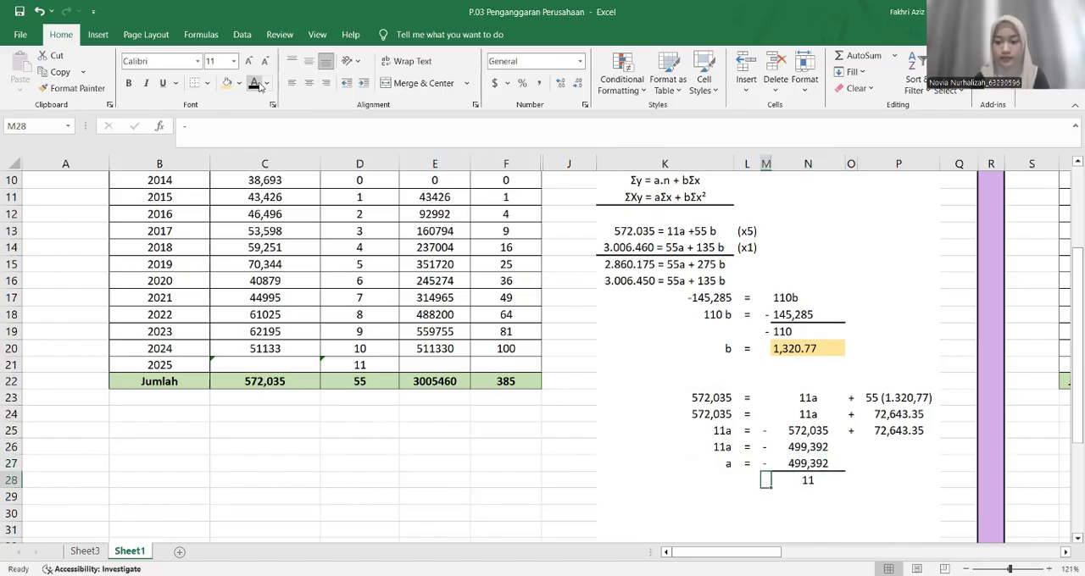
left_click(257, 84)
Reveal the a = N27/N28 result line in row 29 by changing its font colour to black
scroll(492, 468, "down", 3)
left_click(665, 362)
left_click(257, 84)
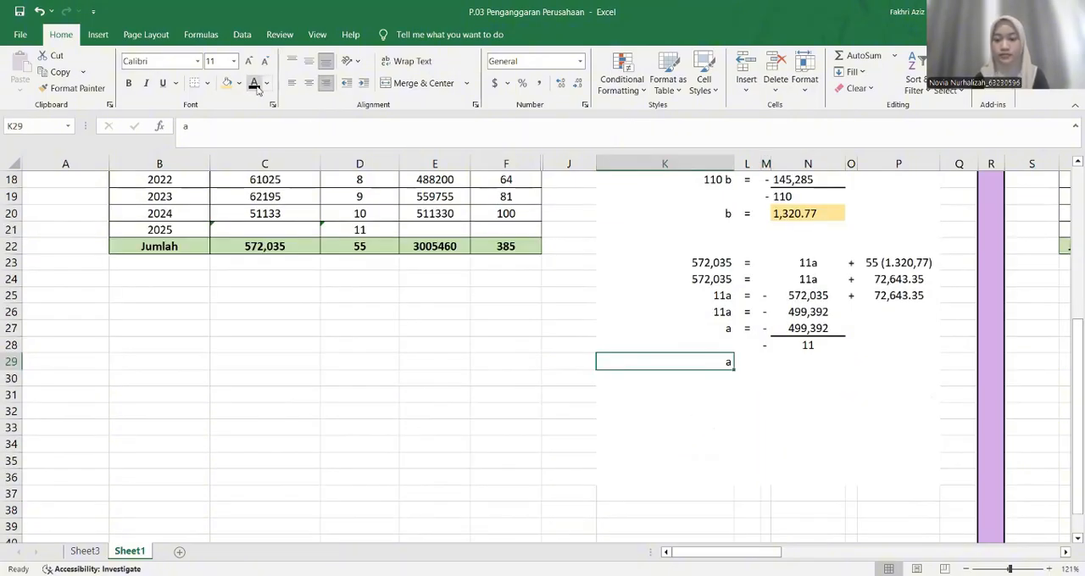
key("Right")
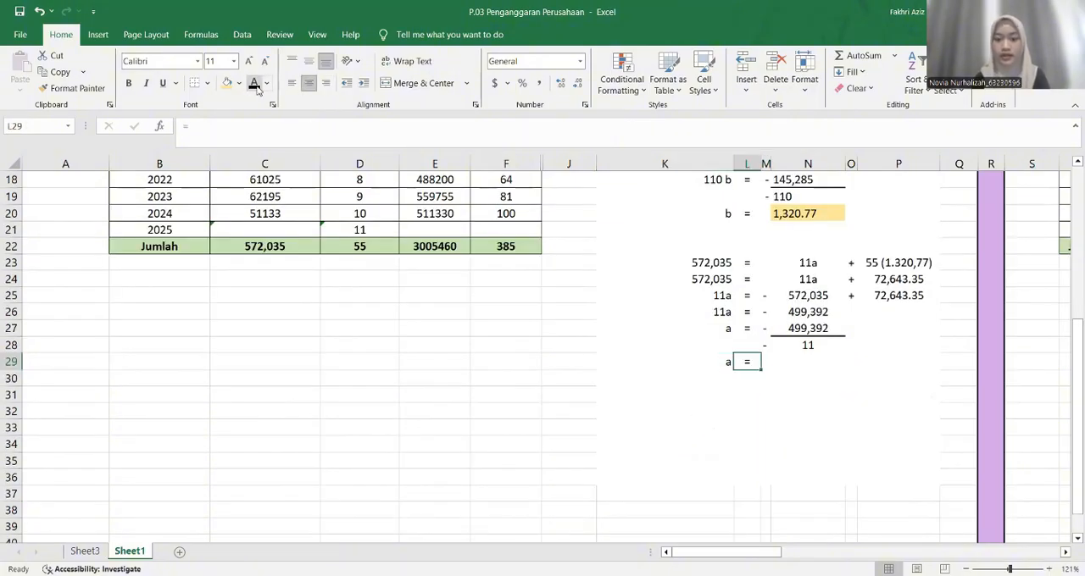
key("Right")
key("Right")
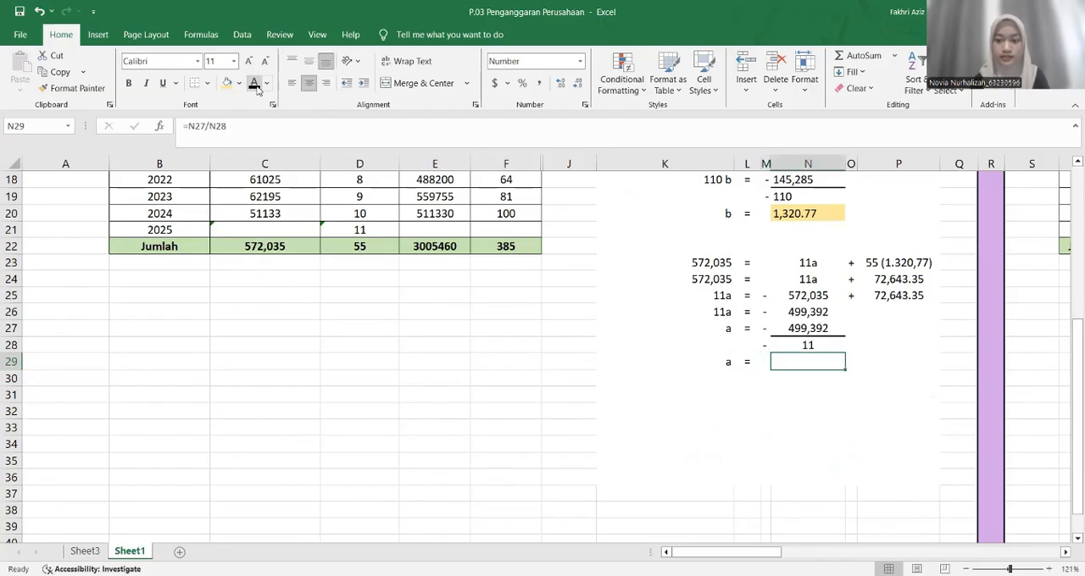
left_click(257, 84)
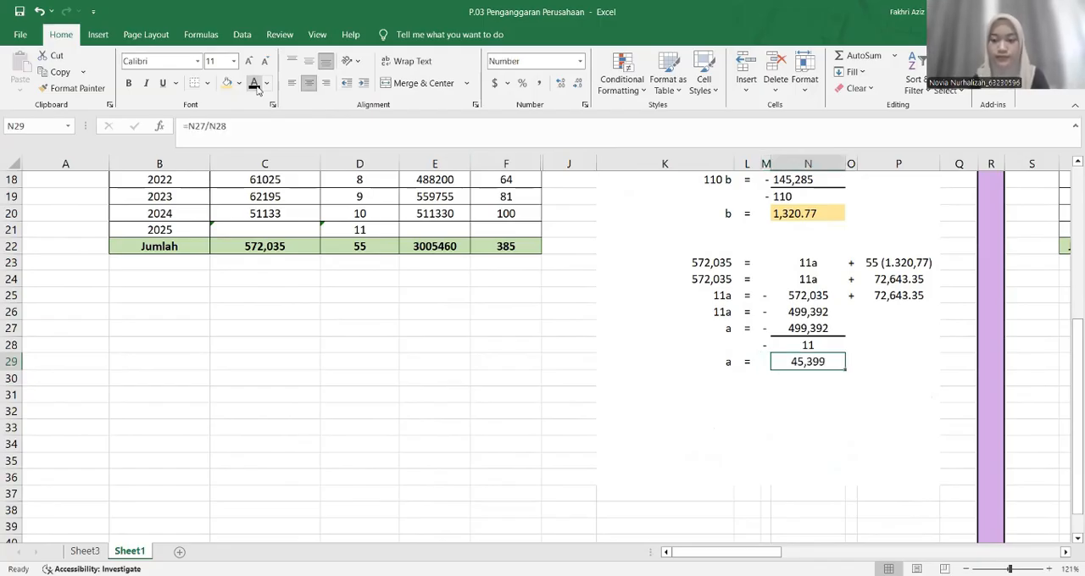
Reveal the forecast formula y = a + bx across K31:N31 by changing its font colour to black
left_click(707, 395)
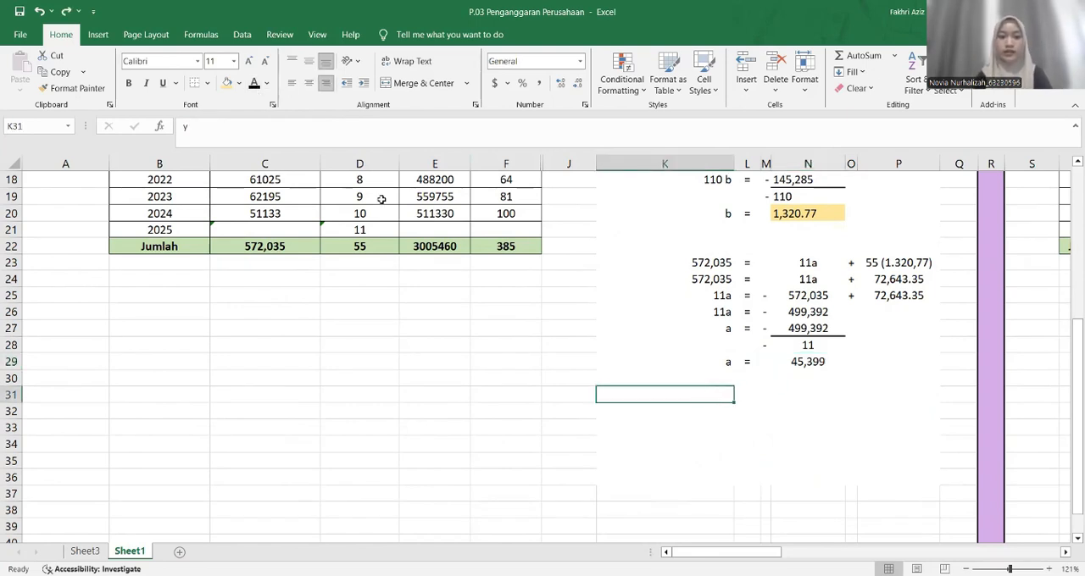
left_click(253, 82)
key("Right")
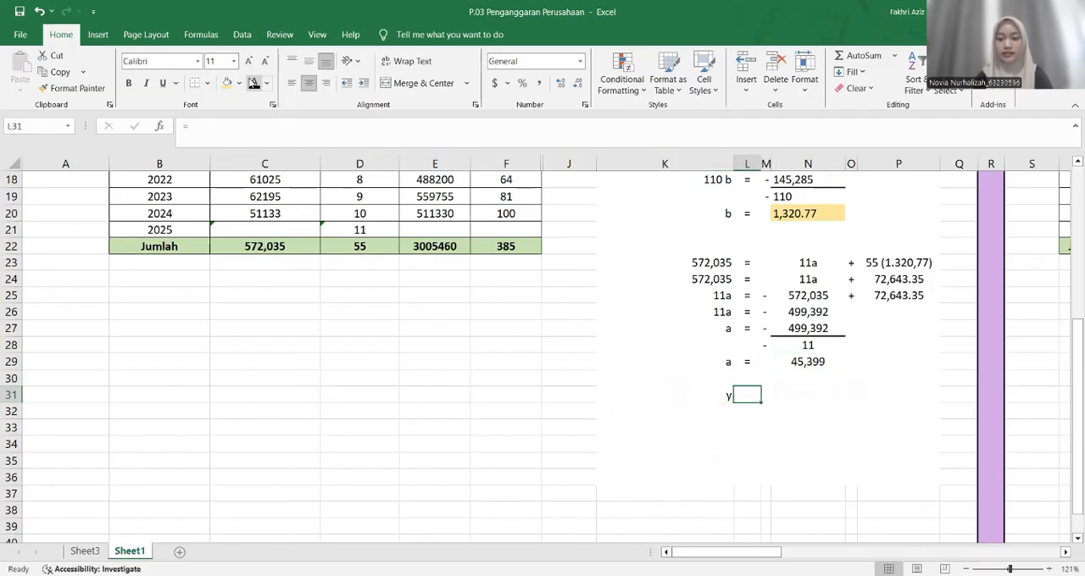
left_click(254, 82)
key("Right")
key("Right")
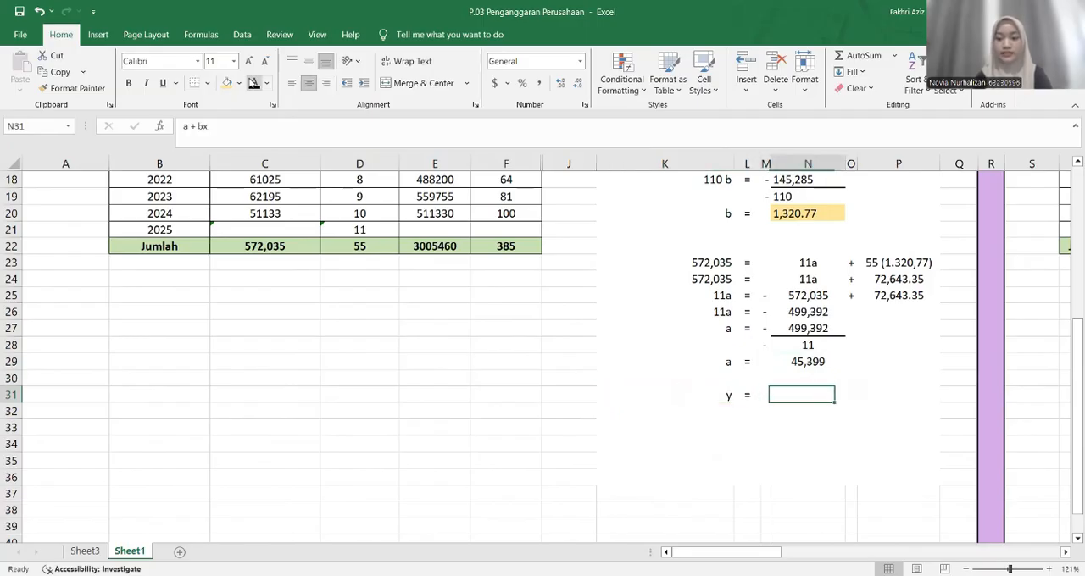
left_click(253, 82)
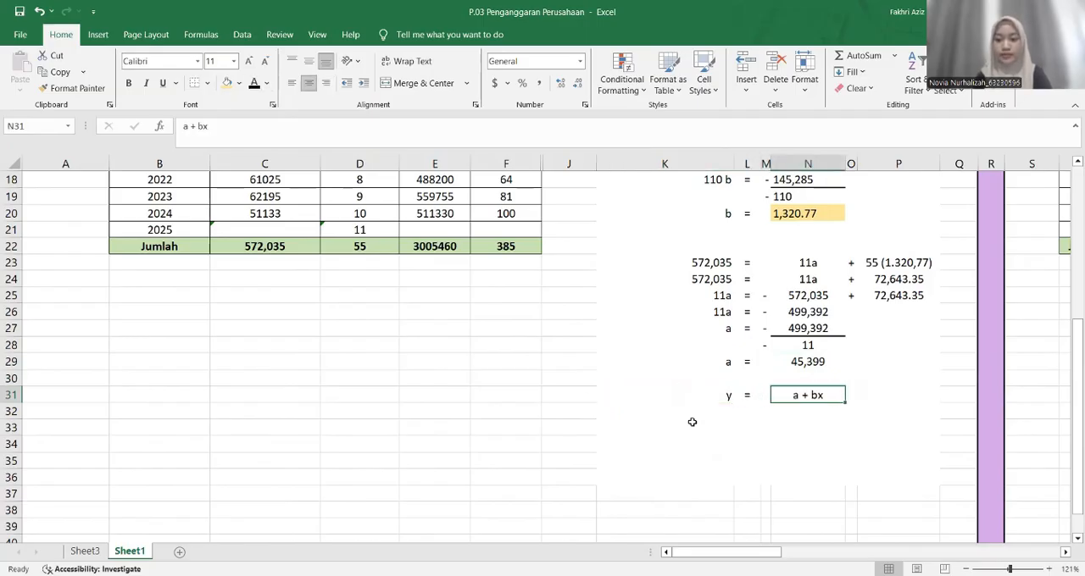
Highlight N29 with a light orange fill and reveal the substitution = 45,399 + 1.320,77 (11) across L32:P32 in black font
left_click(692, 421)
left_click(691, 412)
key("Right")
left_click(254, 82)
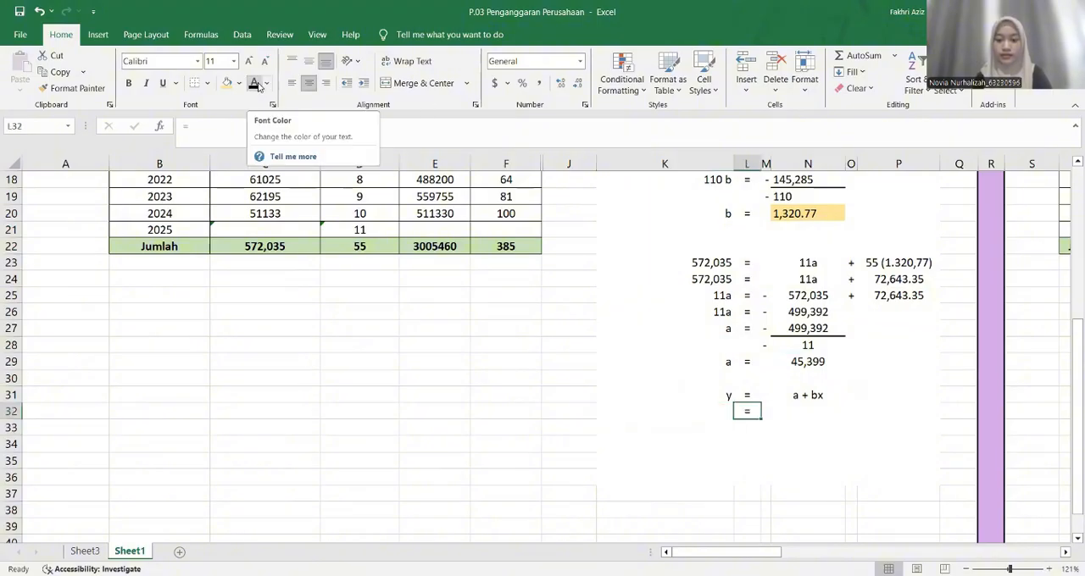
left_click(773, 413)
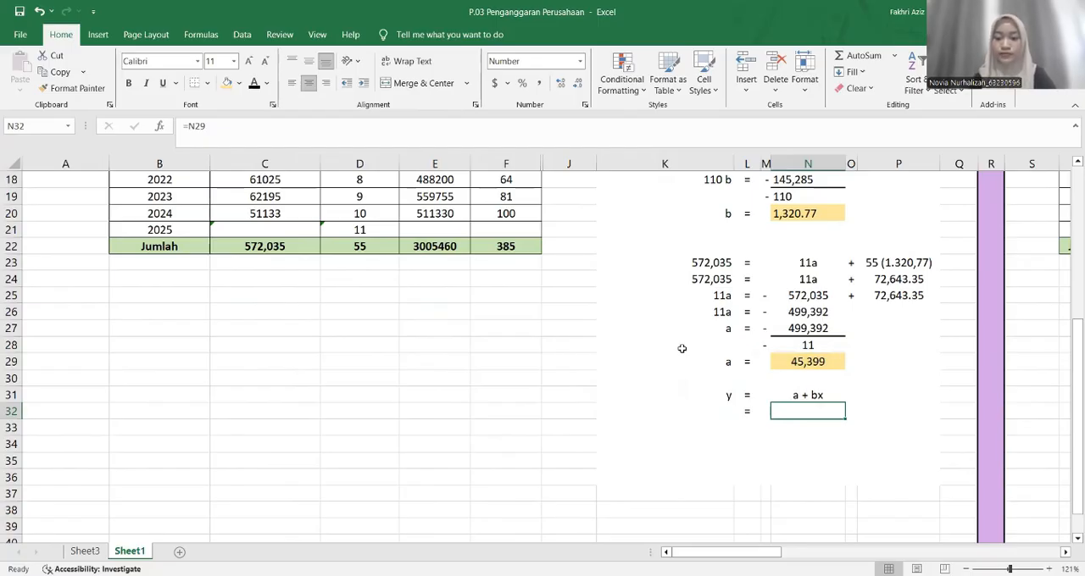
key("Tab")
type("+")
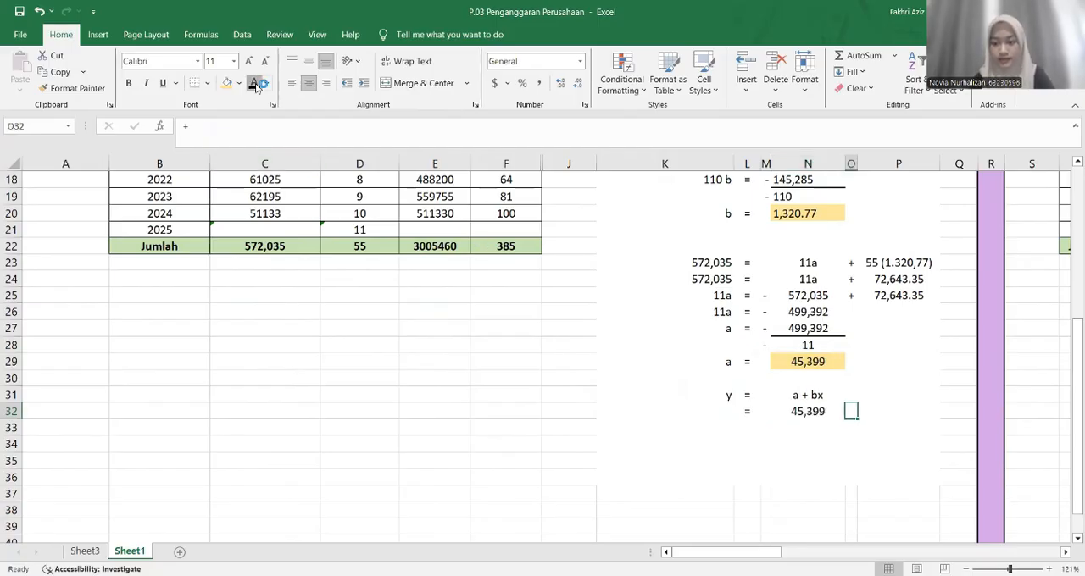
left_click(775, 213)
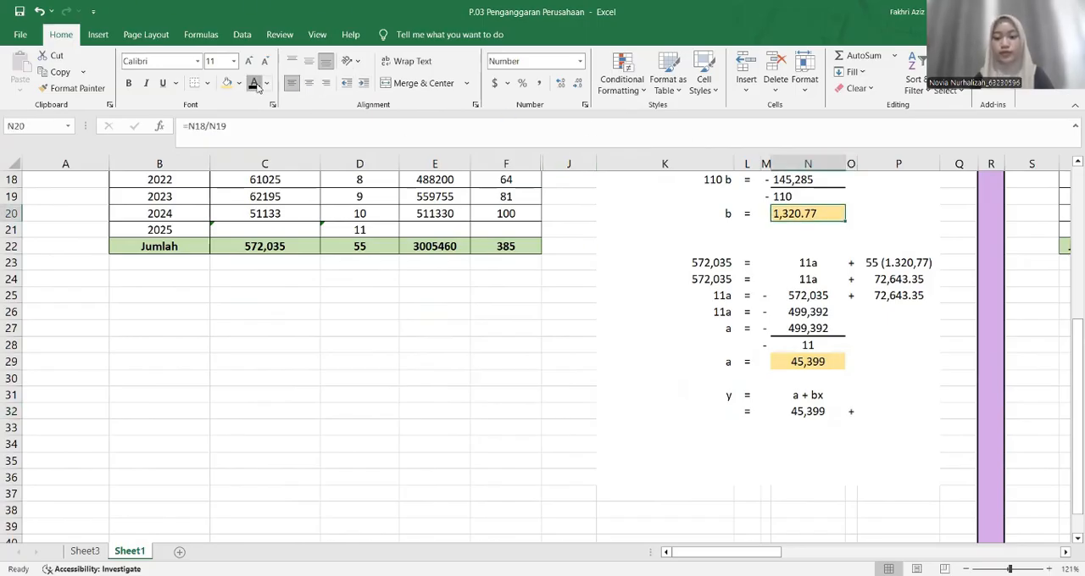
key("ctrl+z")
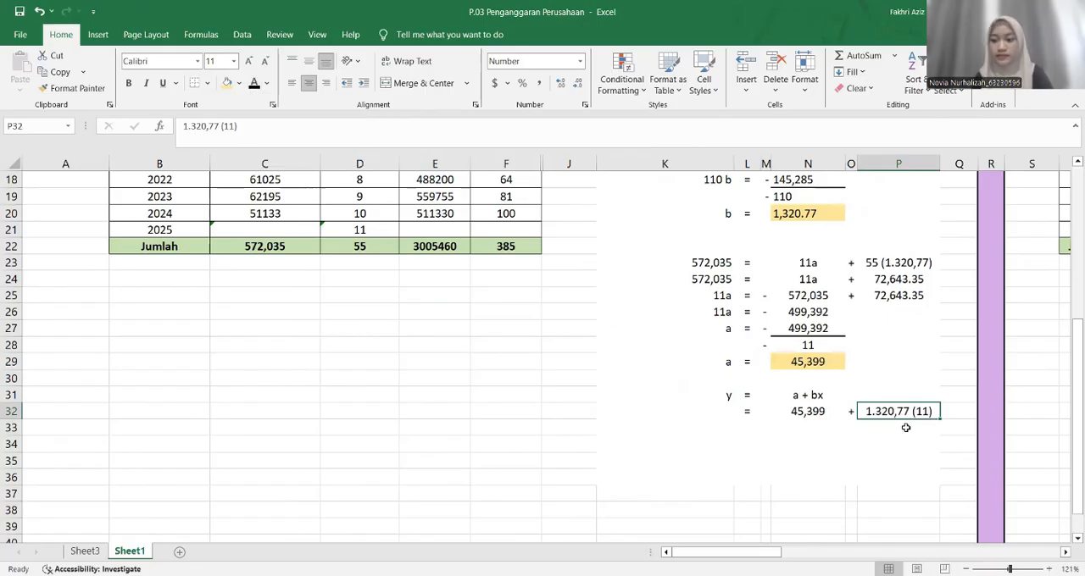
Reveal the multiplied-out line = 45,399 + 14,528 across L33:P33 by changing its font colour to black
scroll(527, 381, "up", 4)
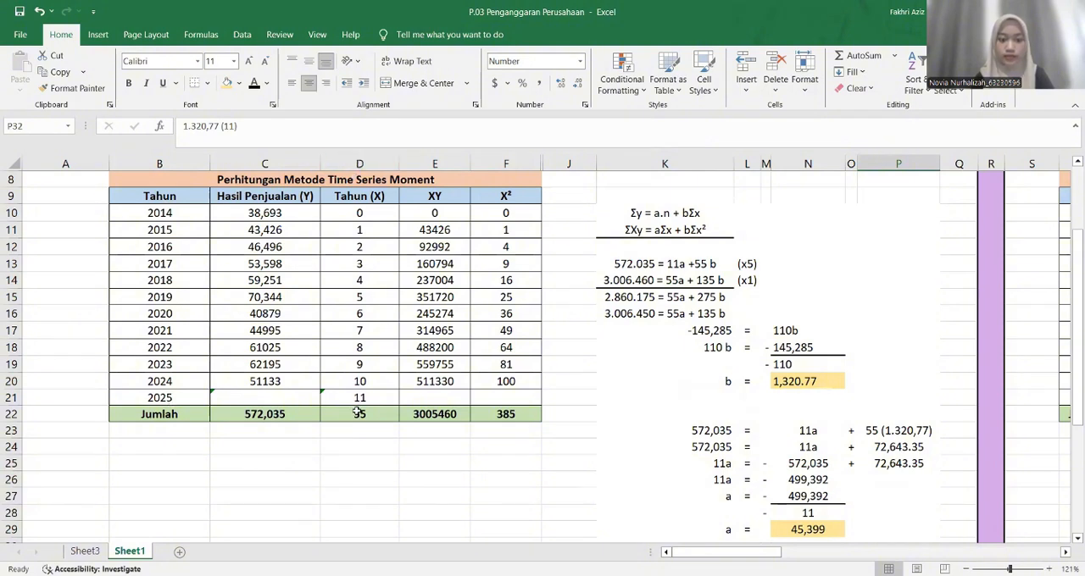
scroll(357, 414, "down", 5)
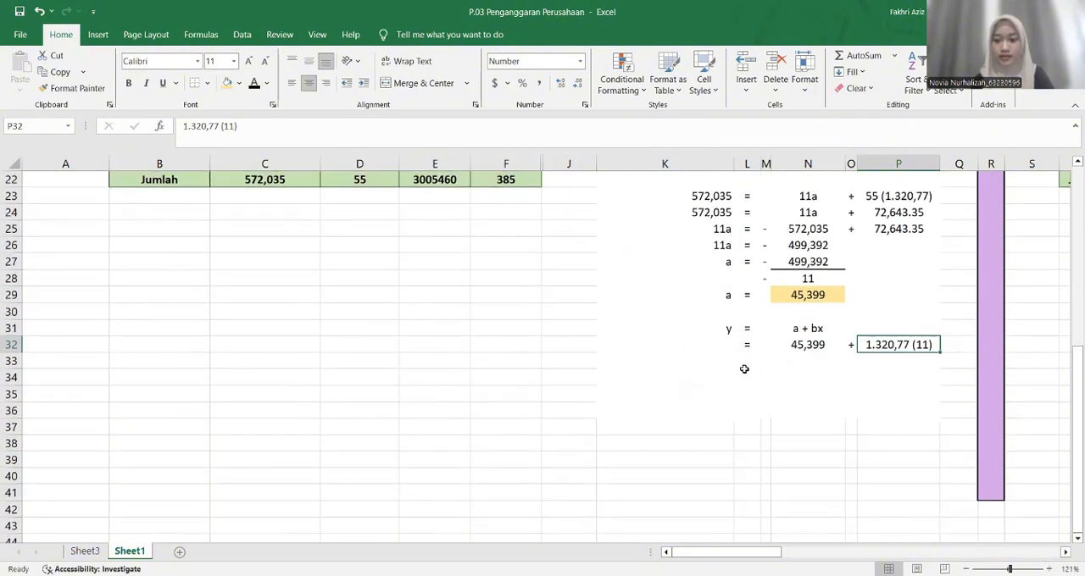
left_click(752, 365)
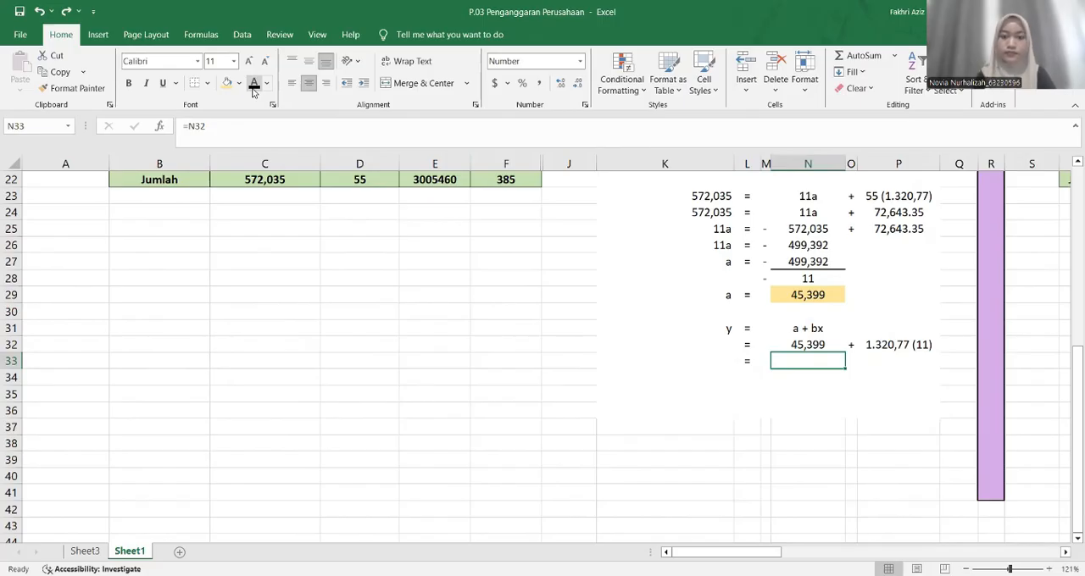
key("Tab")
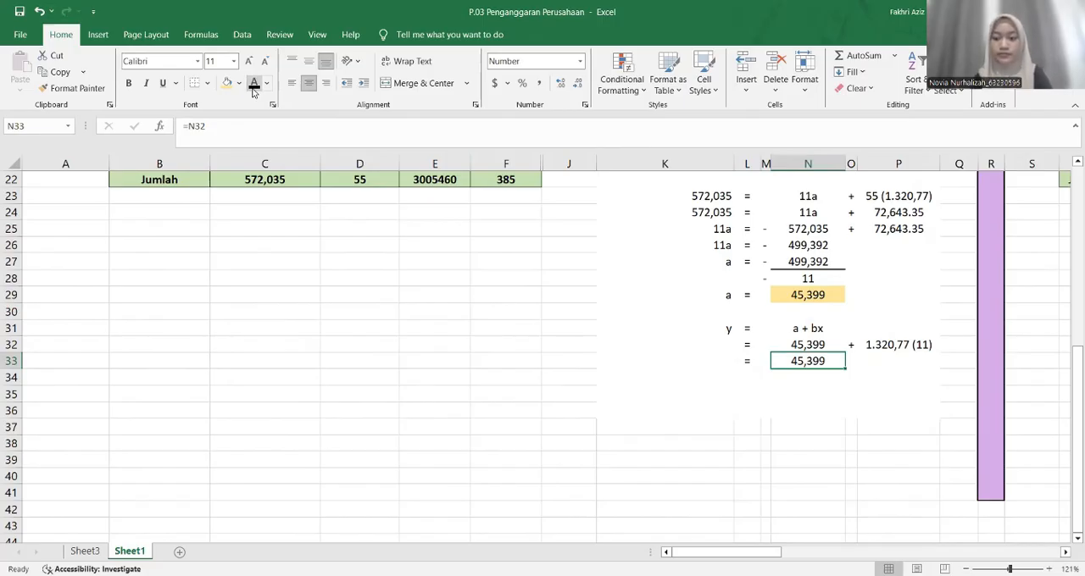
type("+")
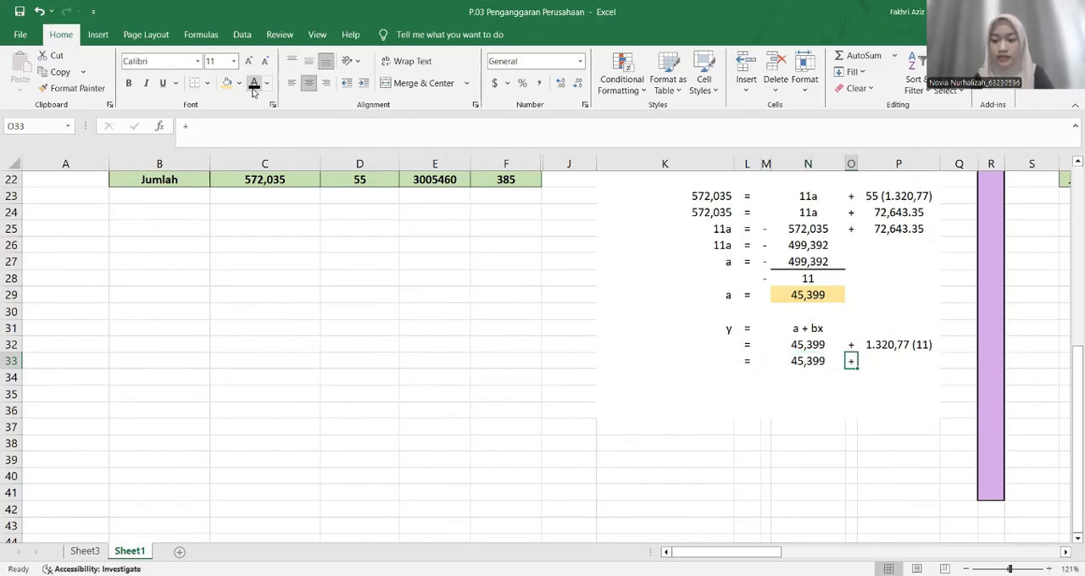
key("Tab")
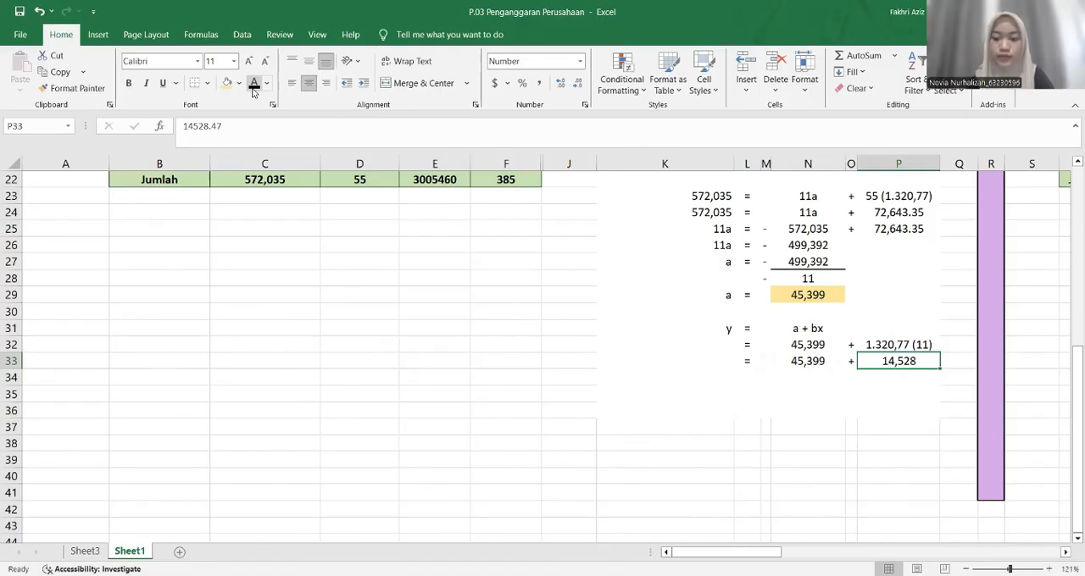
Reveal the equals sign in L34 and the =N33+P33 result in N34 by changing their font colour to black
left_click(746, 378)
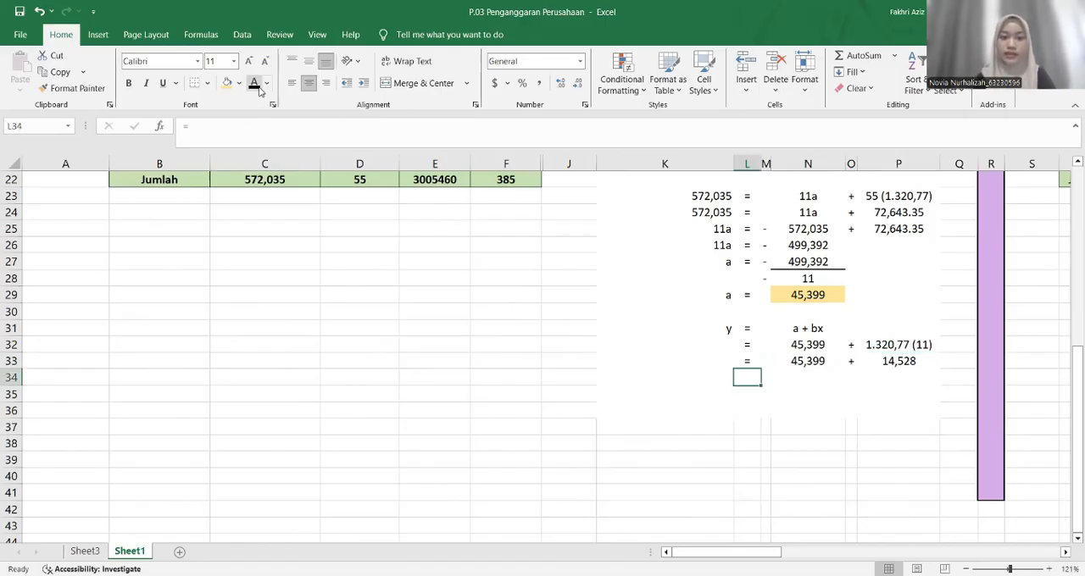
key("Right")
key("Right")
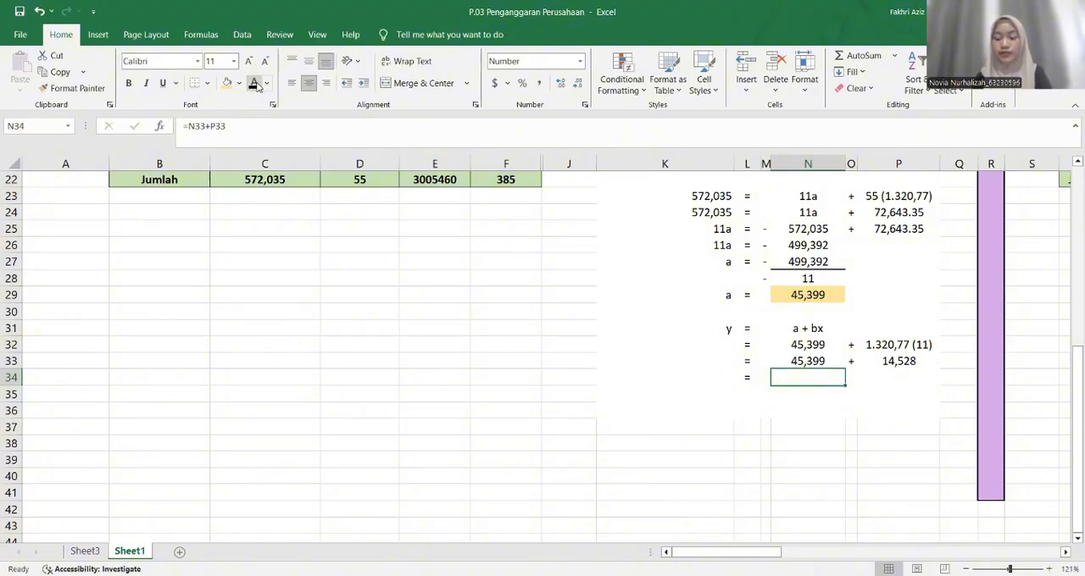
left_click(257, 86)
key("ctrl+z")
left_click(257, 86)
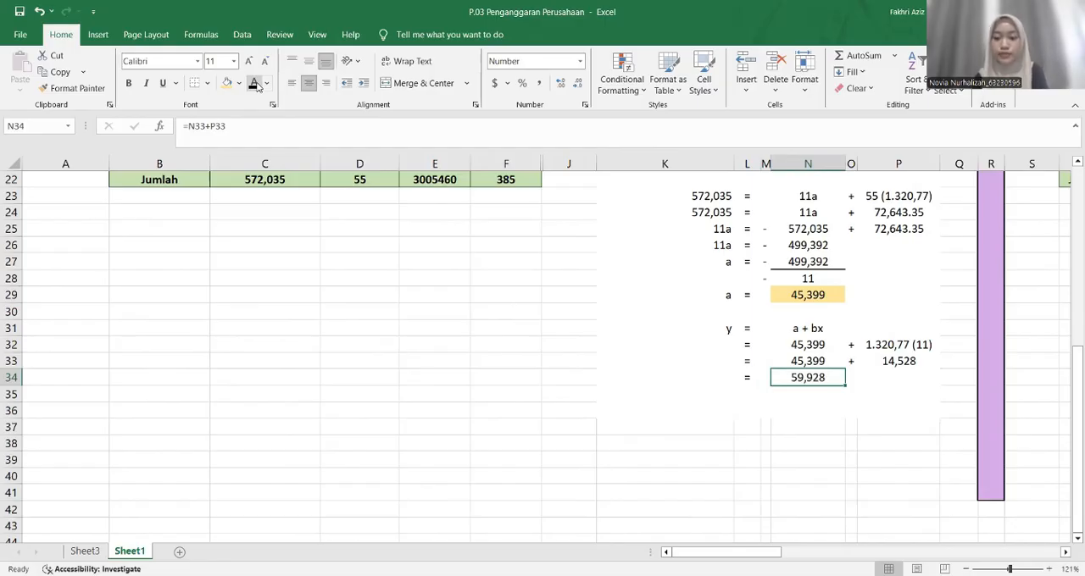
Highlight the forecast result in N34 with a light orange fill
left_click(239, 83)
left_click(364, 192)
left_click(764, 375)
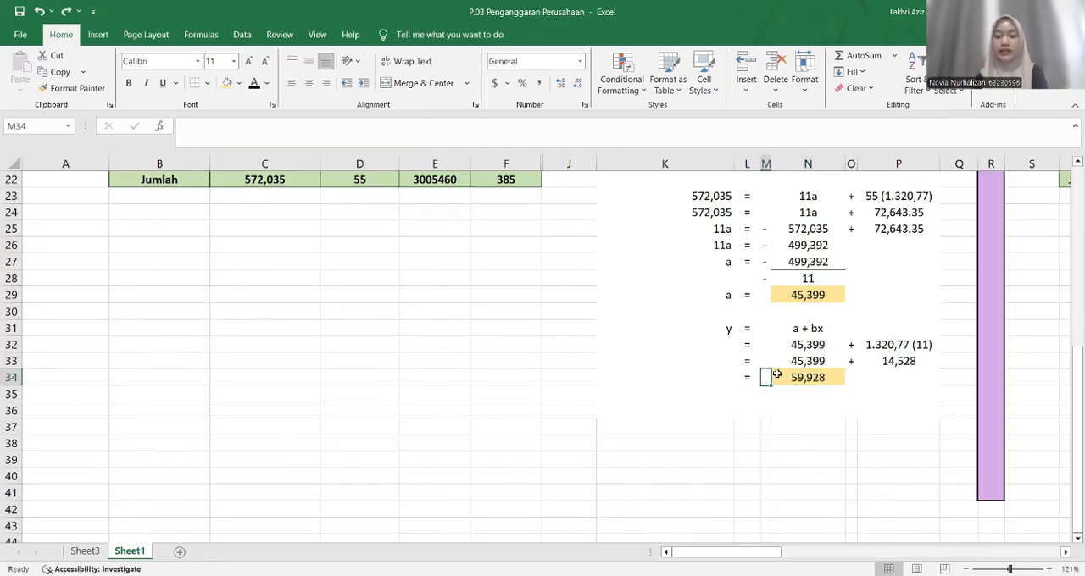
left_click(777, 374)
Unhide columns G to I of the Honda Brio table
scroll(777, 374, "up", 6)
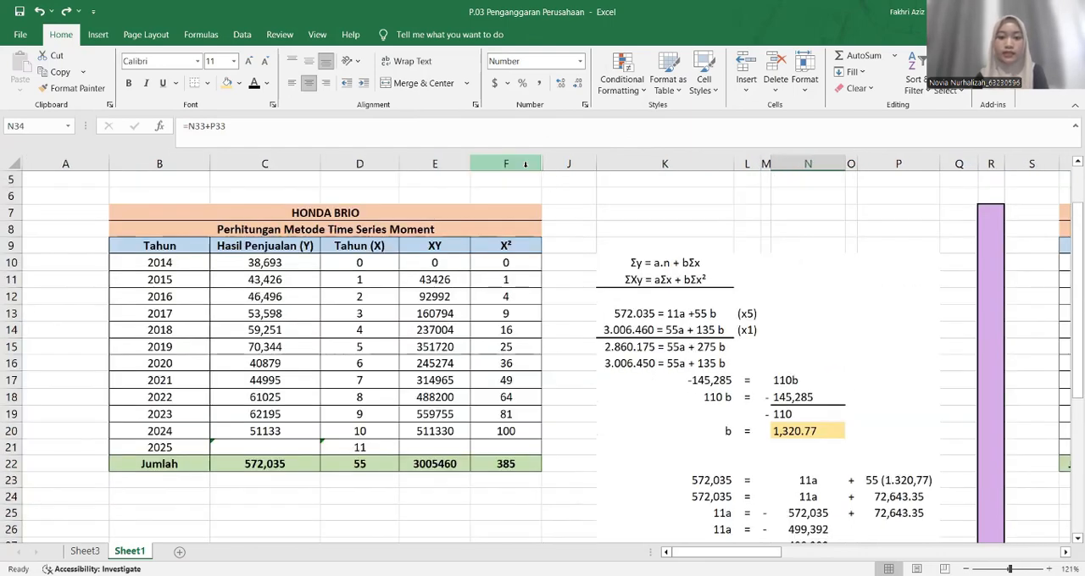
left_click(530, 166)
left_click_drag(531, 166, 578, 166)
right_click(578, 167)
left_click(607, 385)
left_click(599, 319)
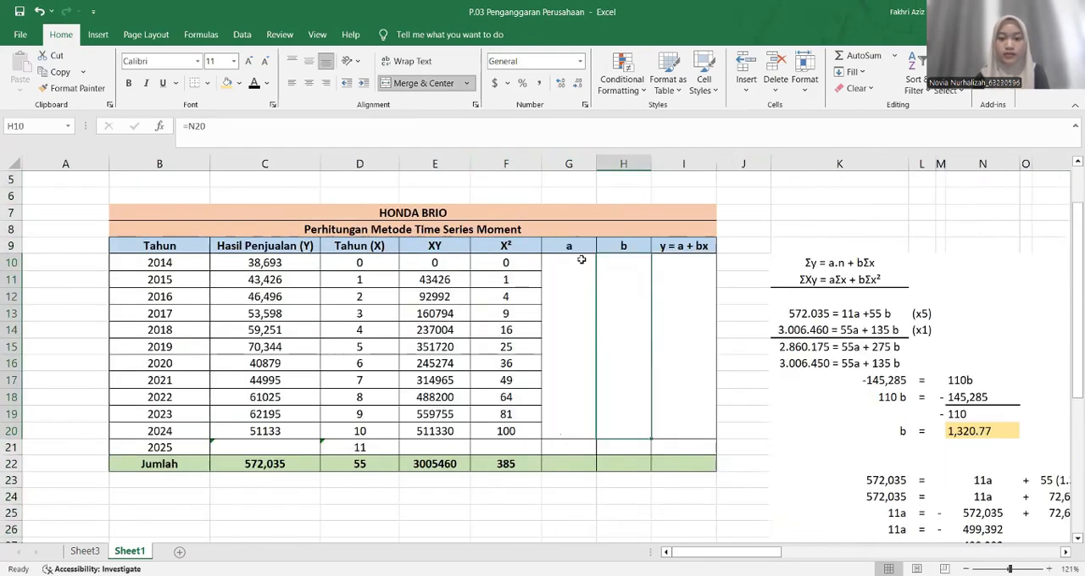
Set the merged cell G10 under heading a to =N29 and change its font colour to black
left_click(571, 247)
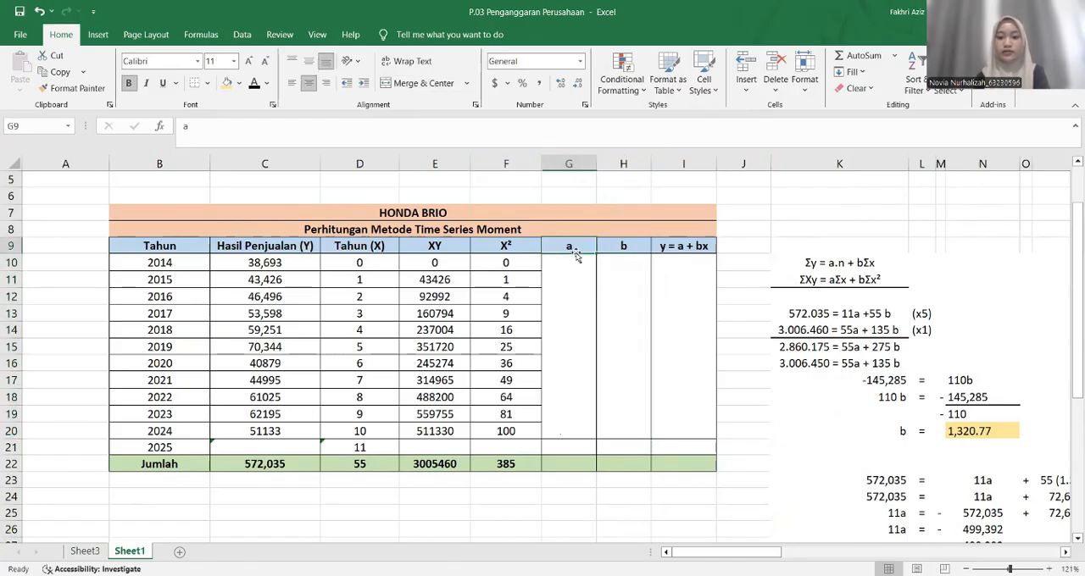
left_click(603, 247)
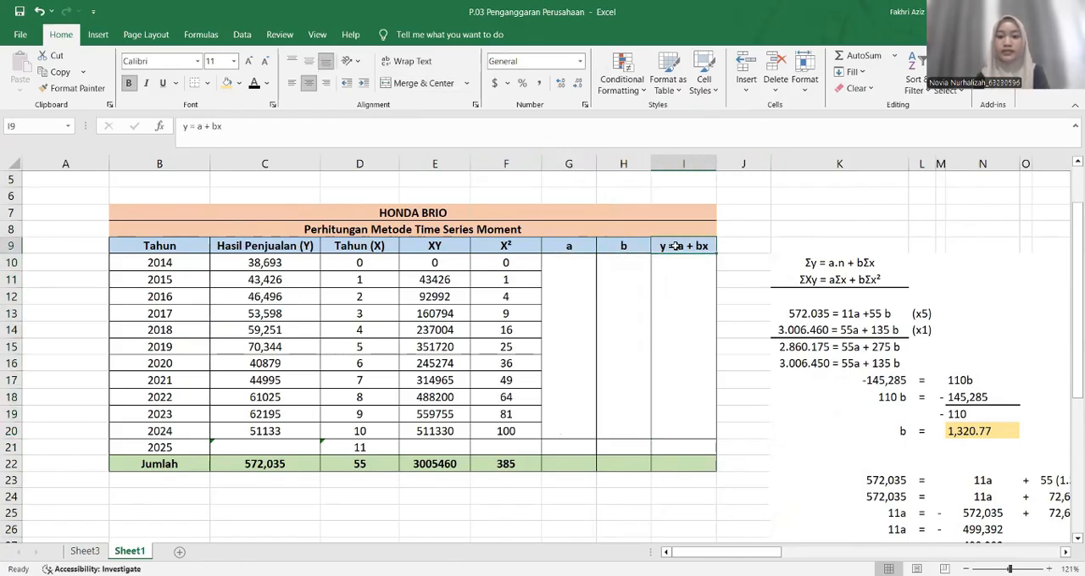
left_click(675, 246)
left_click(585, 279)
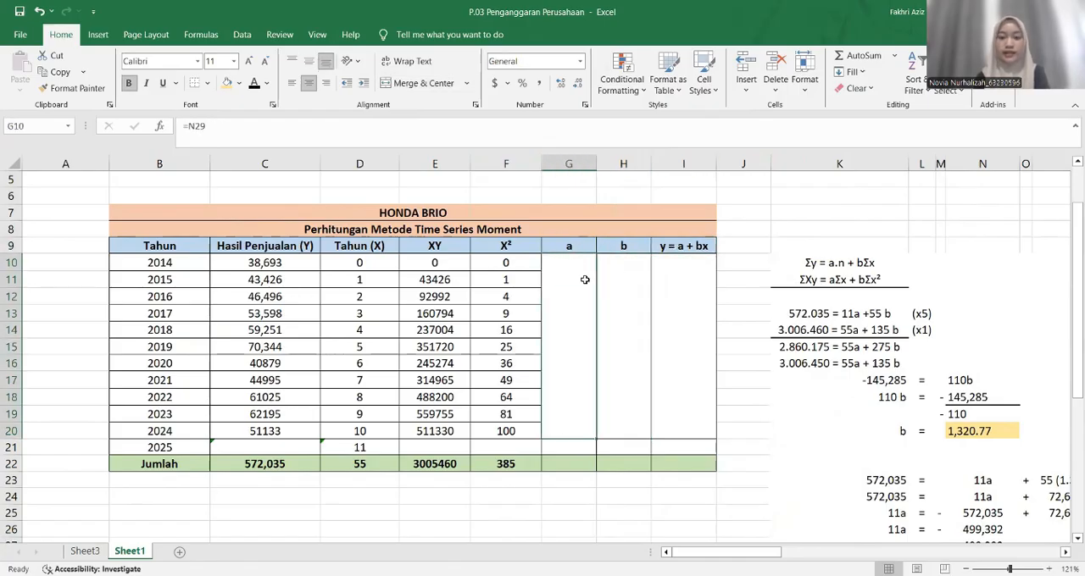
scroll(585, 279, "down", 1)
type("=")
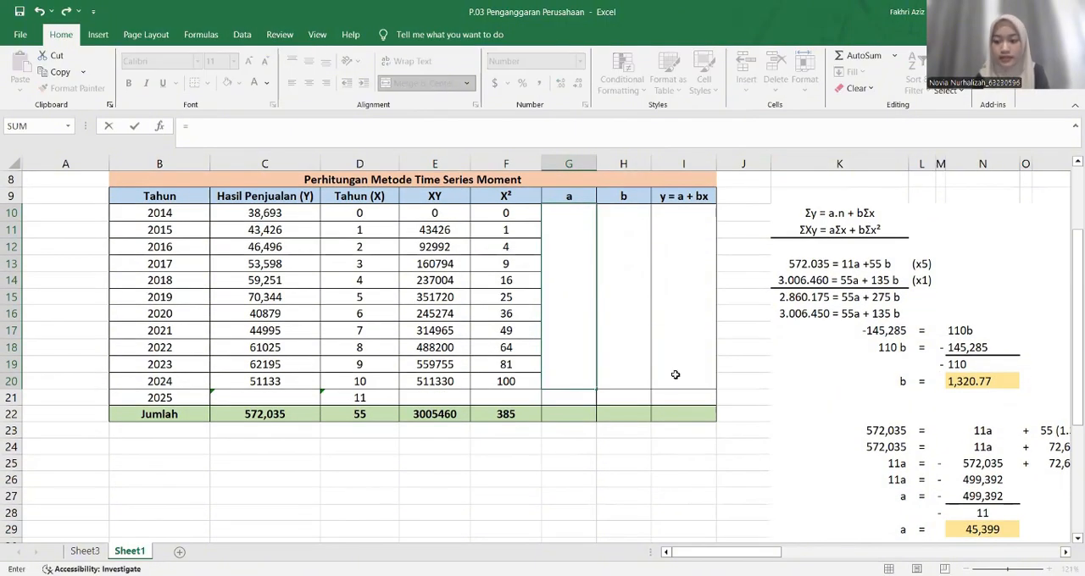
scroll(931, 433, "down", 1)
left_click(957, 497)
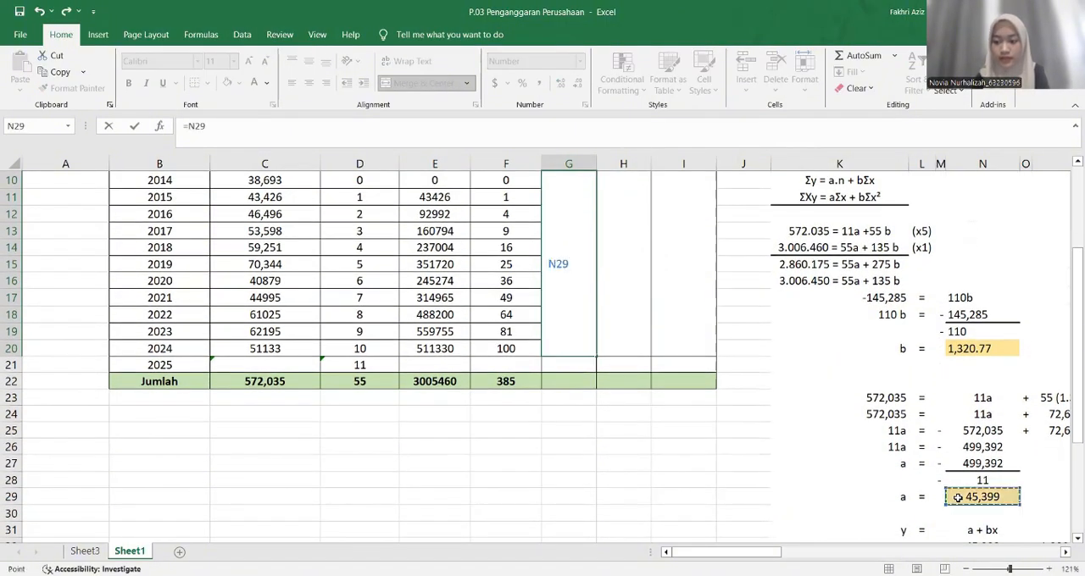
key("Return")
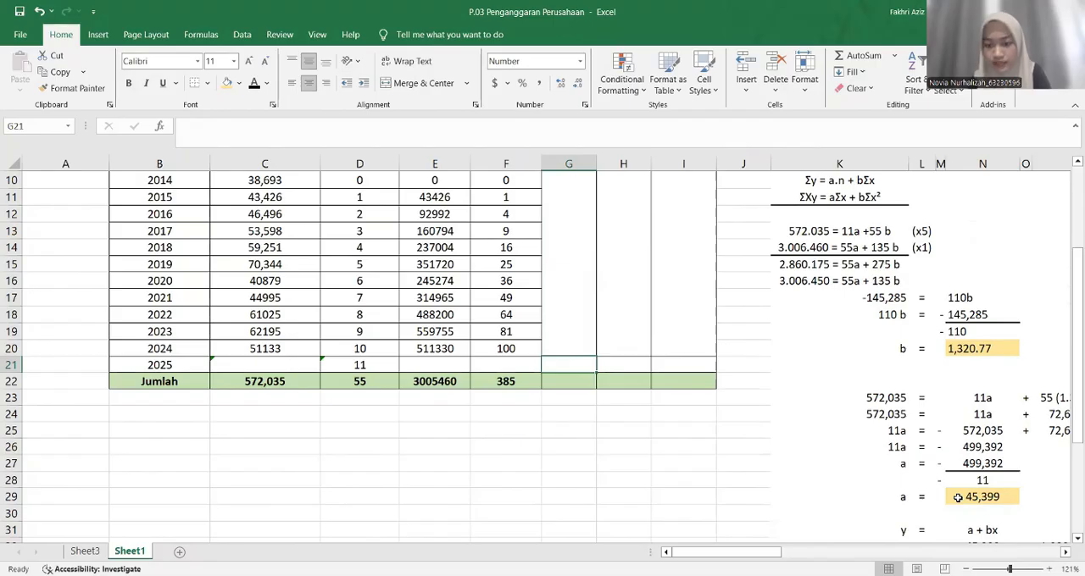
scroll(585, 284, "up", 1)
scroll(585, 284, "down", 1)
left_click(584, 285)
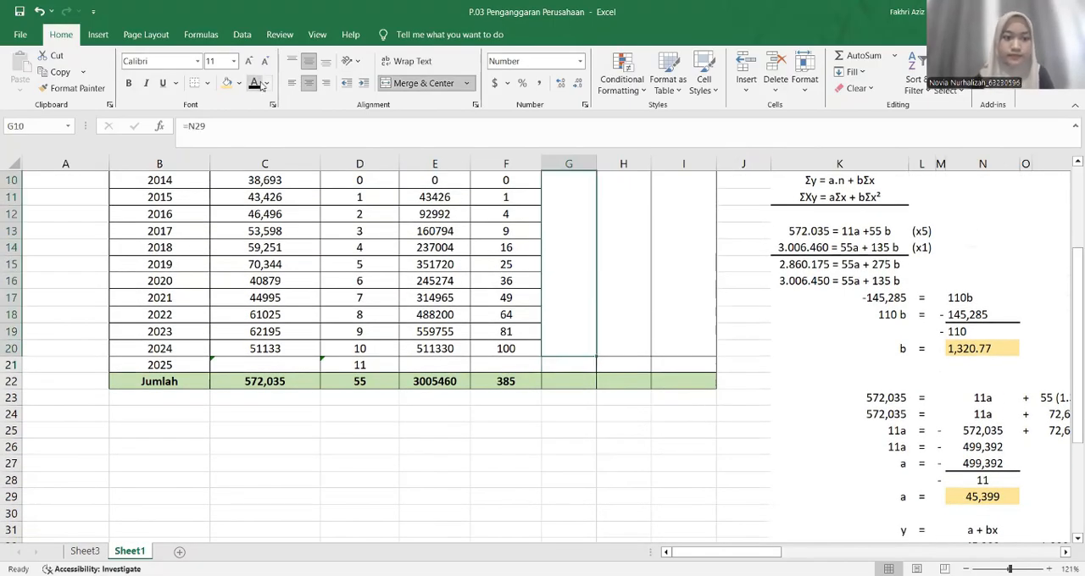
Set the merged cell H10 under heading b to =N20 and change its font colour to black
key("Right")
scroll(594, 280, "up", 2)
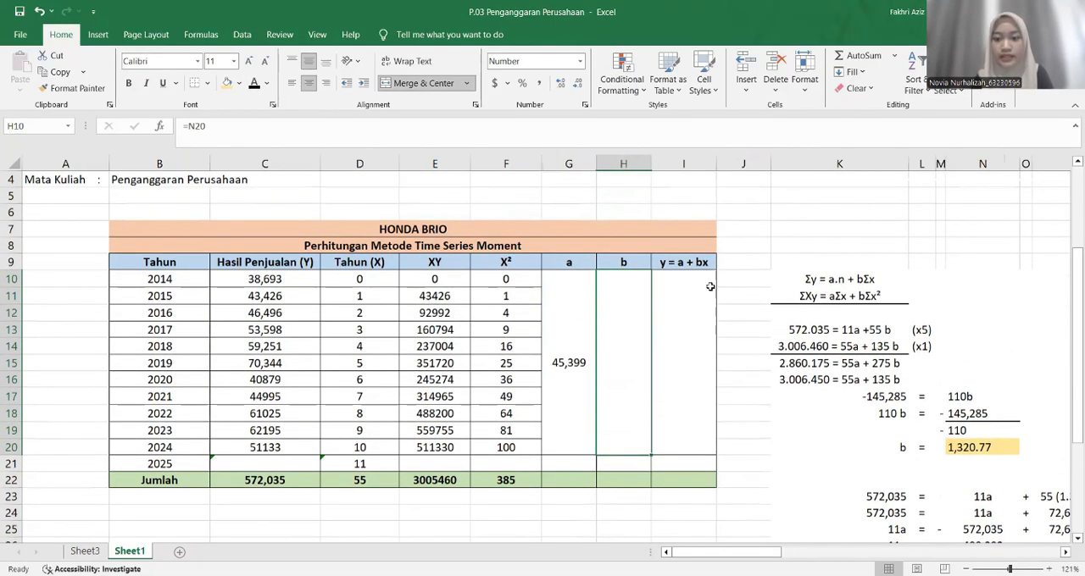
type("=")
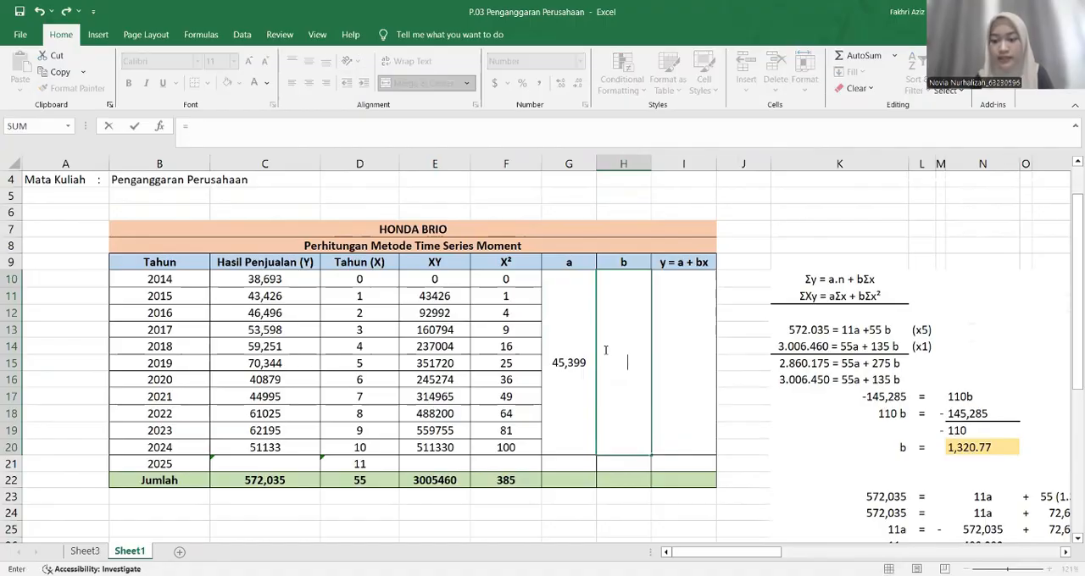
left_click(956, 454)
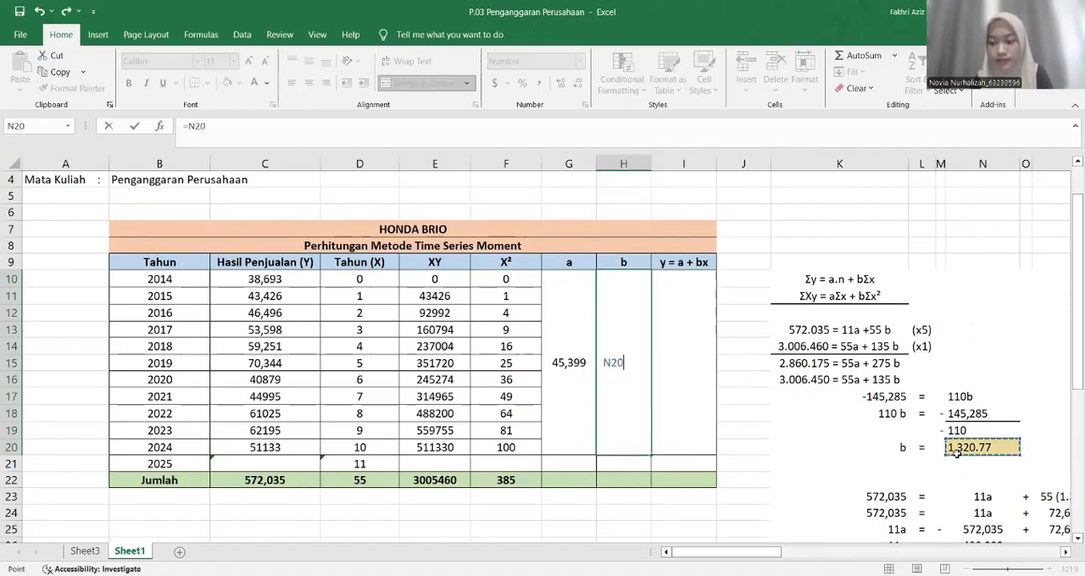
key("Return")
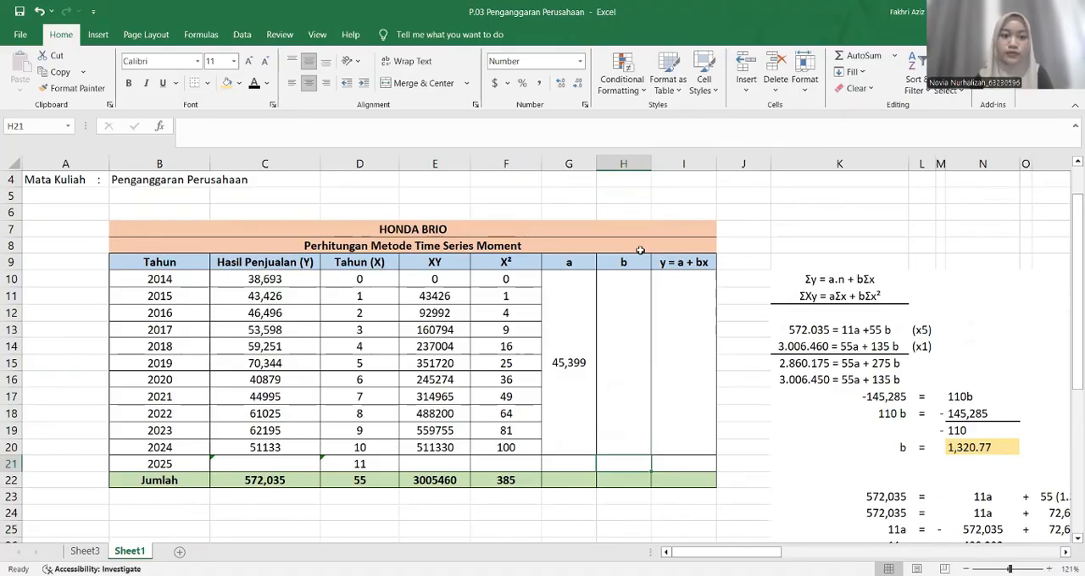
key("Up")
Enter =G10+H10*D21 in the merged cell I10 under y = a + bx and make its font black
key("Right")
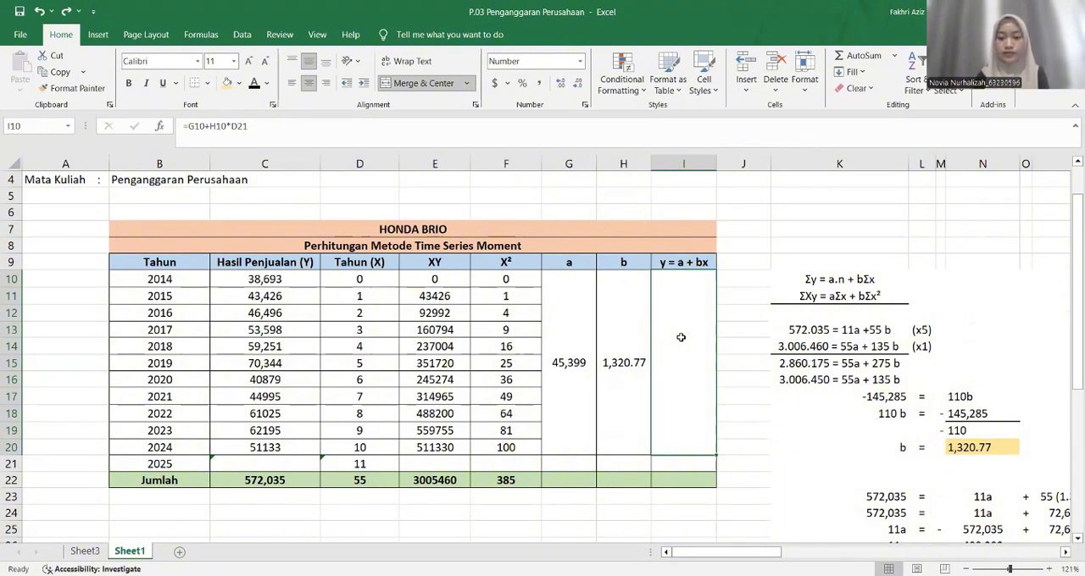
type("=")
key("Left")
key("Left")
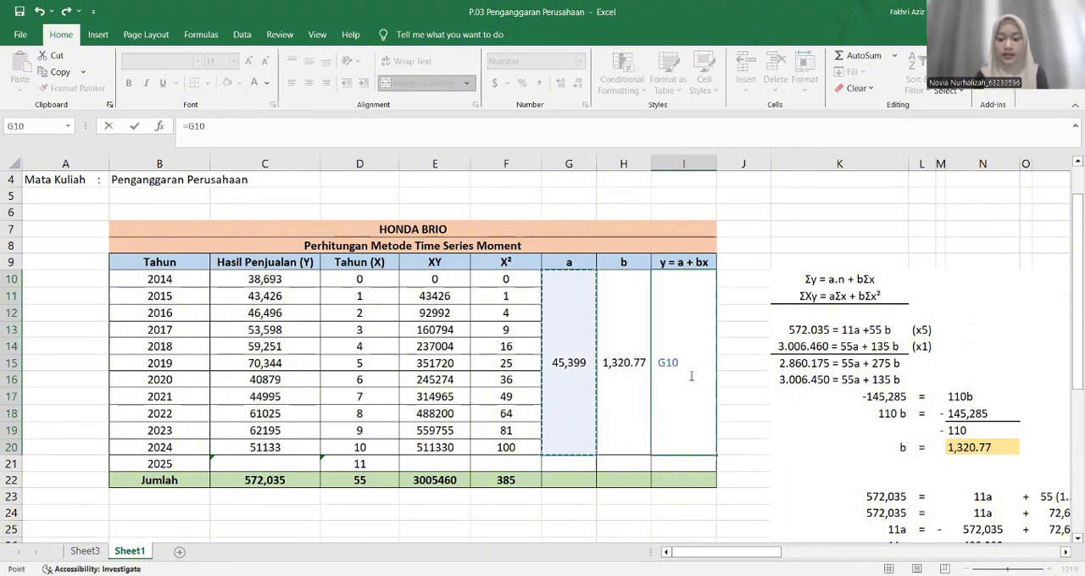
type("+")
key("Left")
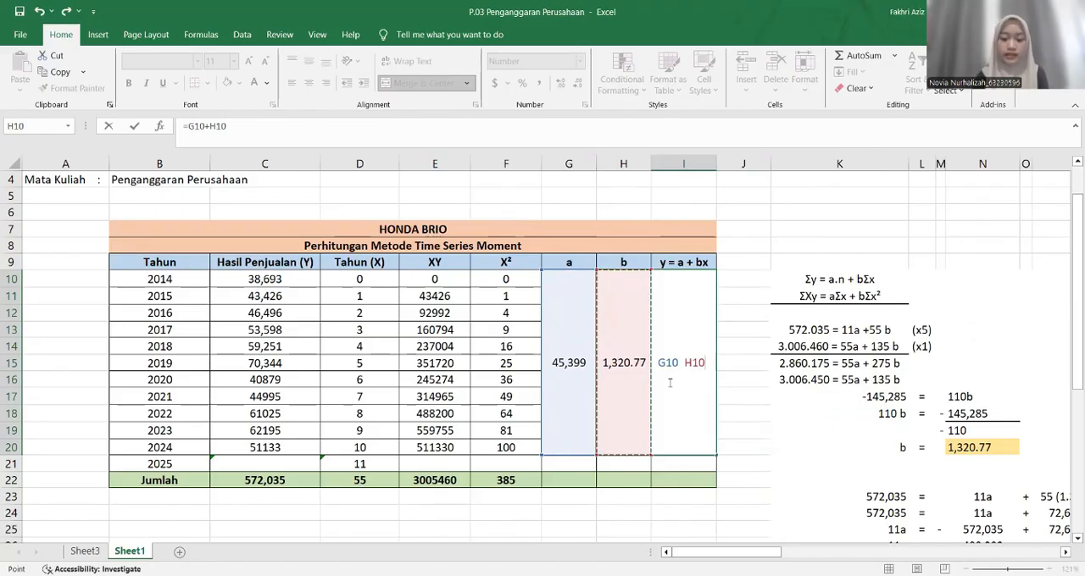
type("*")
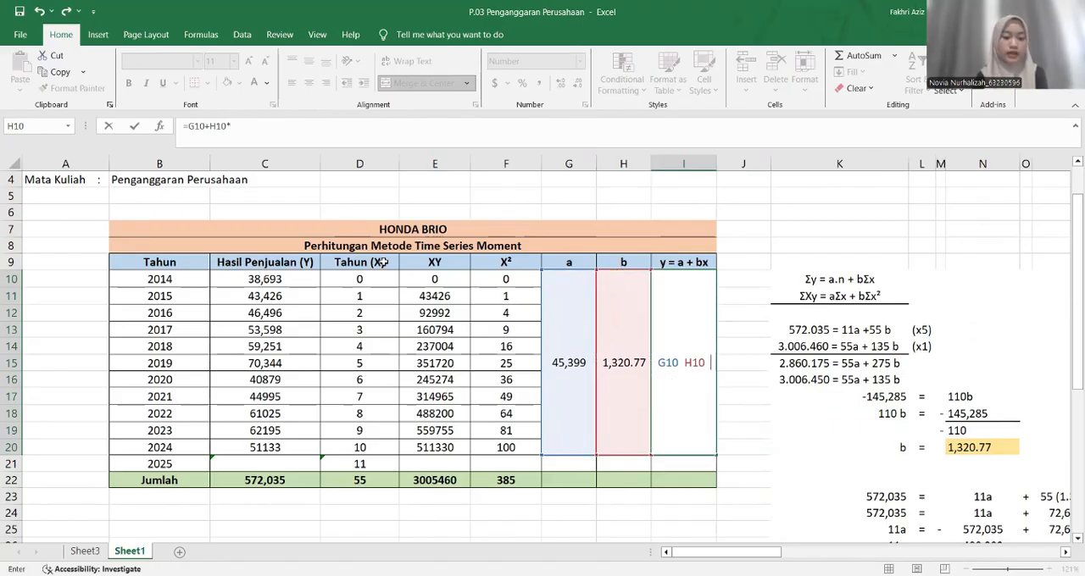
left_click(374, 464)
key("ctrl+Return")
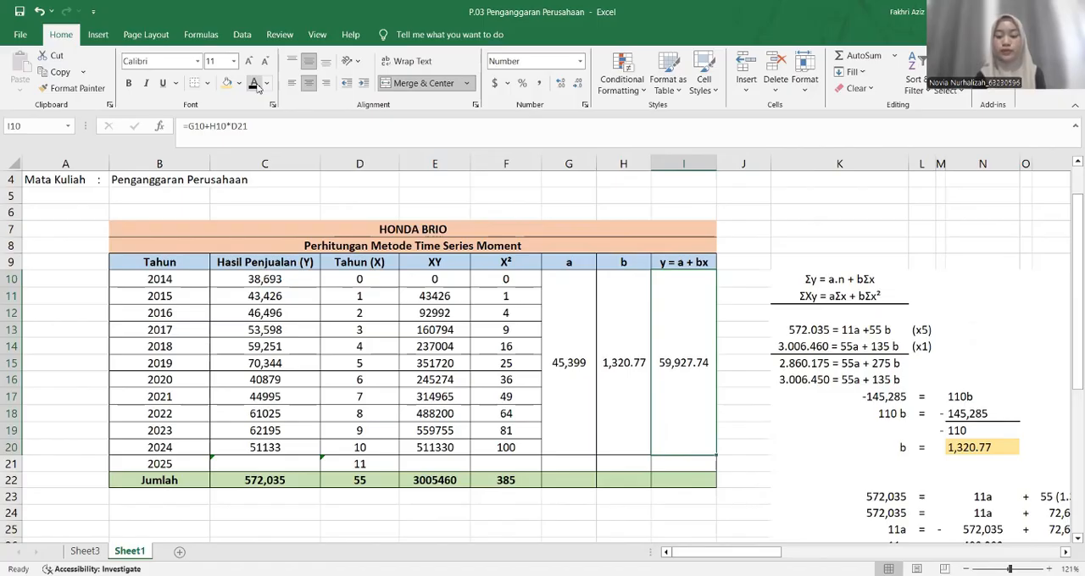
Compare the forecast in I10 with the worked-out result in N34
scroll(665, 339, "down", 1)
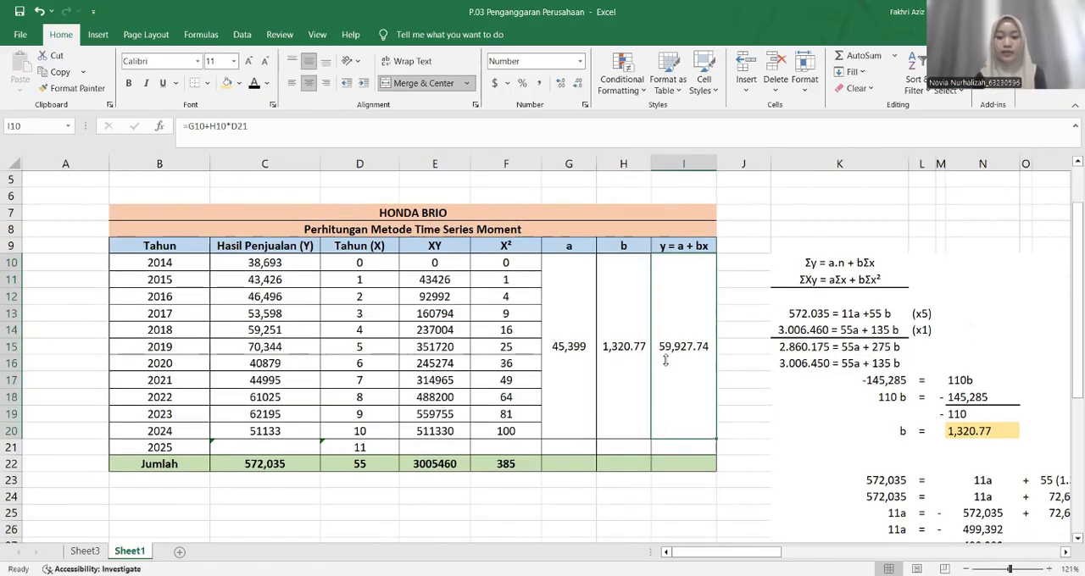
scroll(665, 360, "down", 3)
scroll(666, 360, "right", 1)
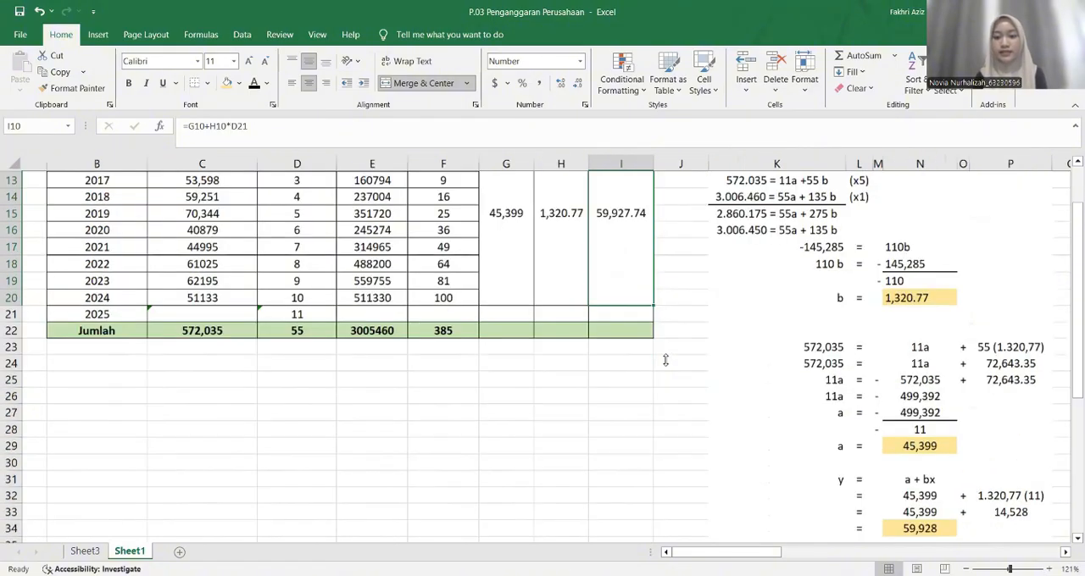
scroll(666, 361, "down", 3)
left_click(867, 395)
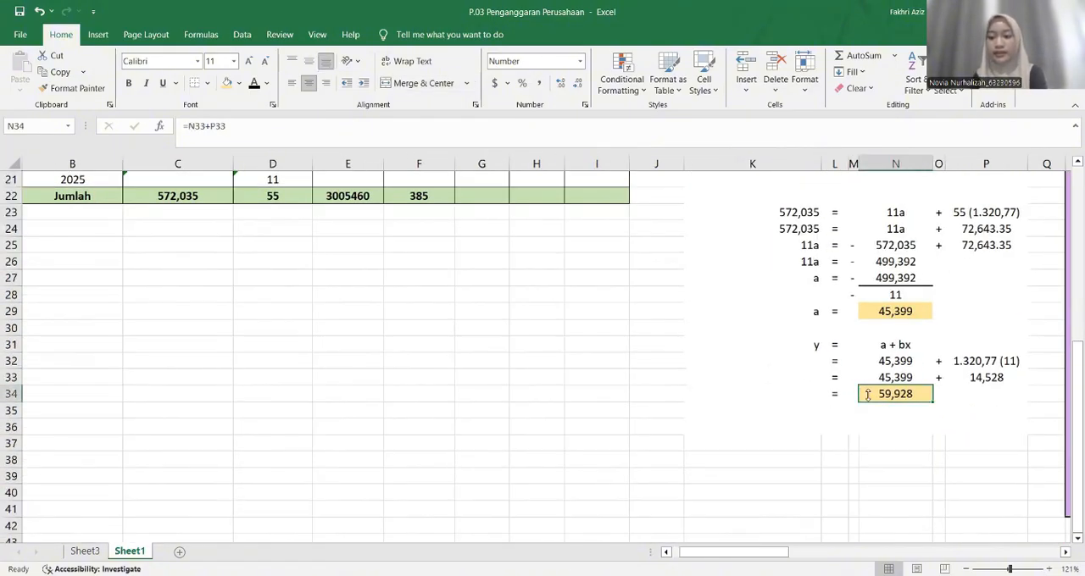
scroll(567, 351, "up", 6)
scroll(567, 351, "left", 1)
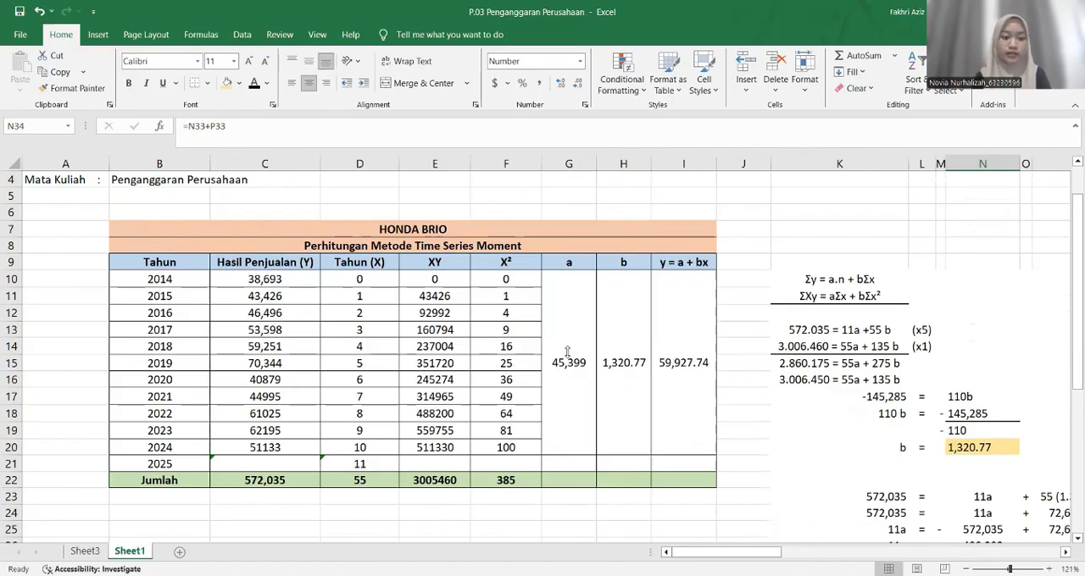
Fill the 2025 sales cell C21 with the forecast 59928 in black font
left_click(300, 458)
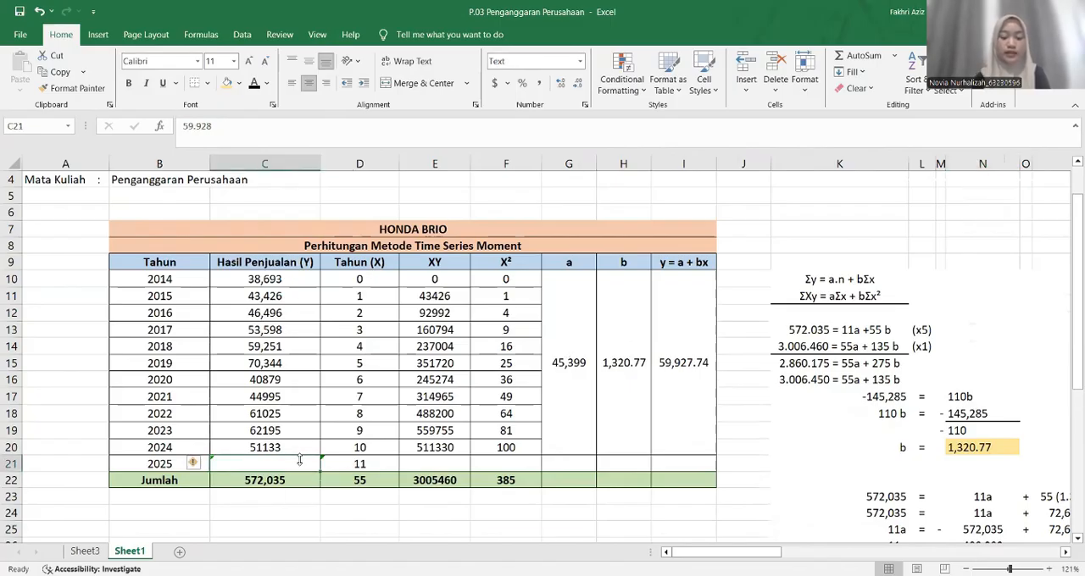
type("=")
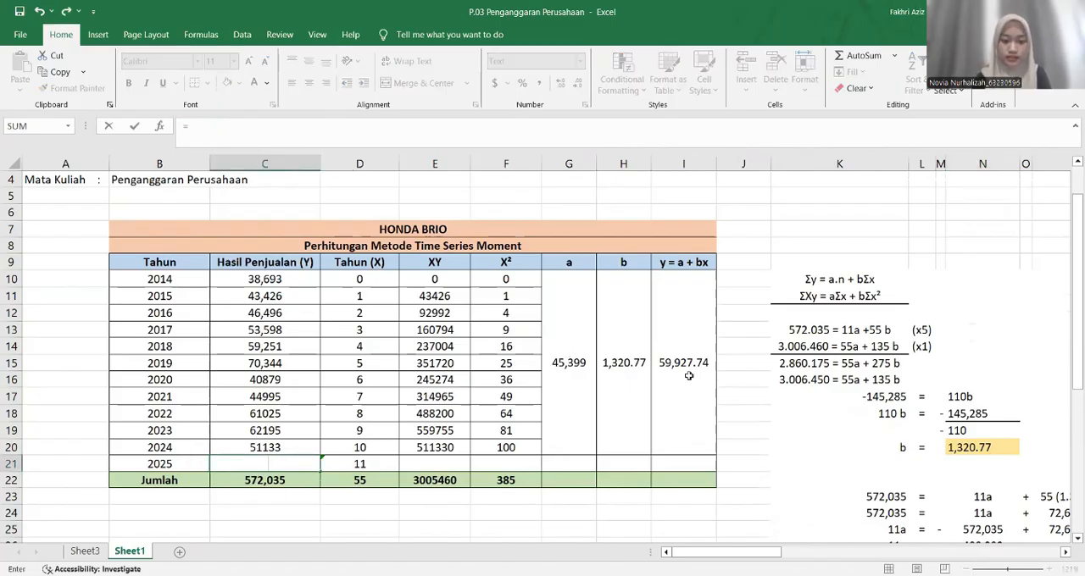
left_click(688, 375)
key("Return")
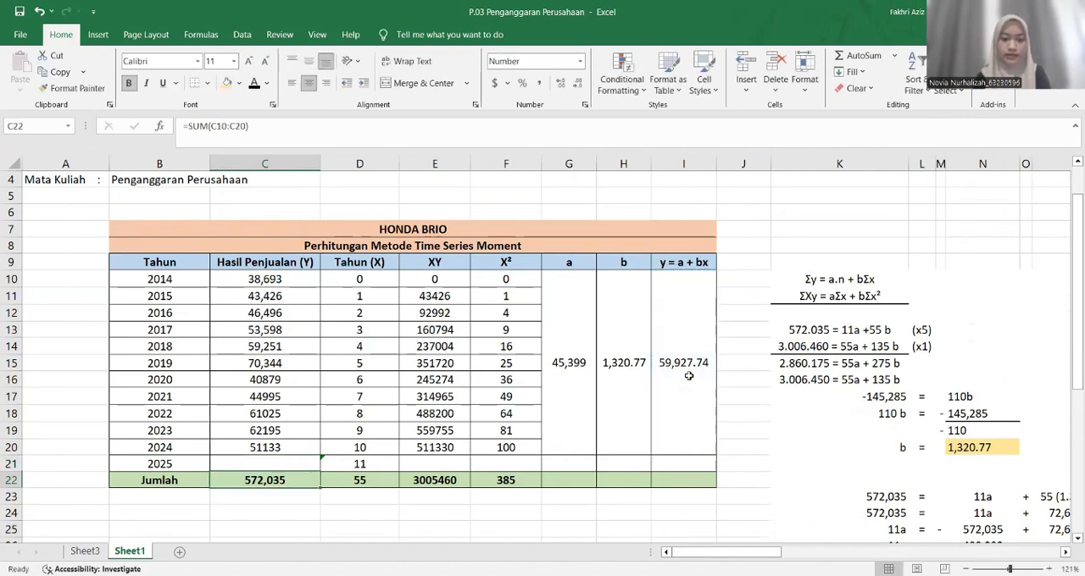
Set G22 in the Jumlah row to =G10 and show it in black font
left_click(549, 480)
type("=")
key("Up")
key("Up")
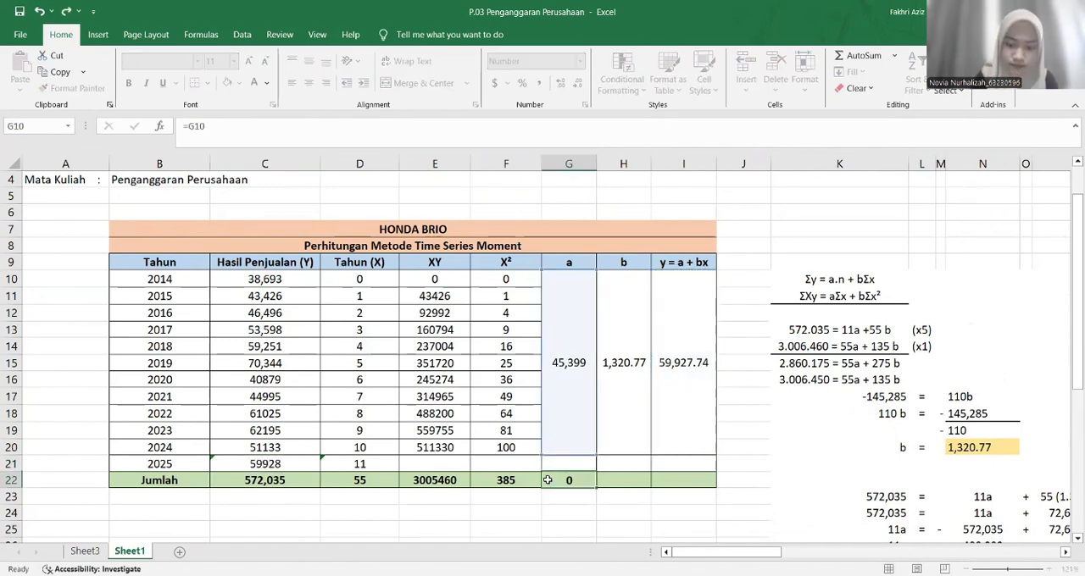
Link H22 to H10 and I22 to I10 in the Jumlah row, and change both cells' font to black
key("Tab")
type("=")
key("Up")
key("Up")
key("Return")
key("Up")
key("Right")
type("=")
key("Up")
key("Up")
key("Return")
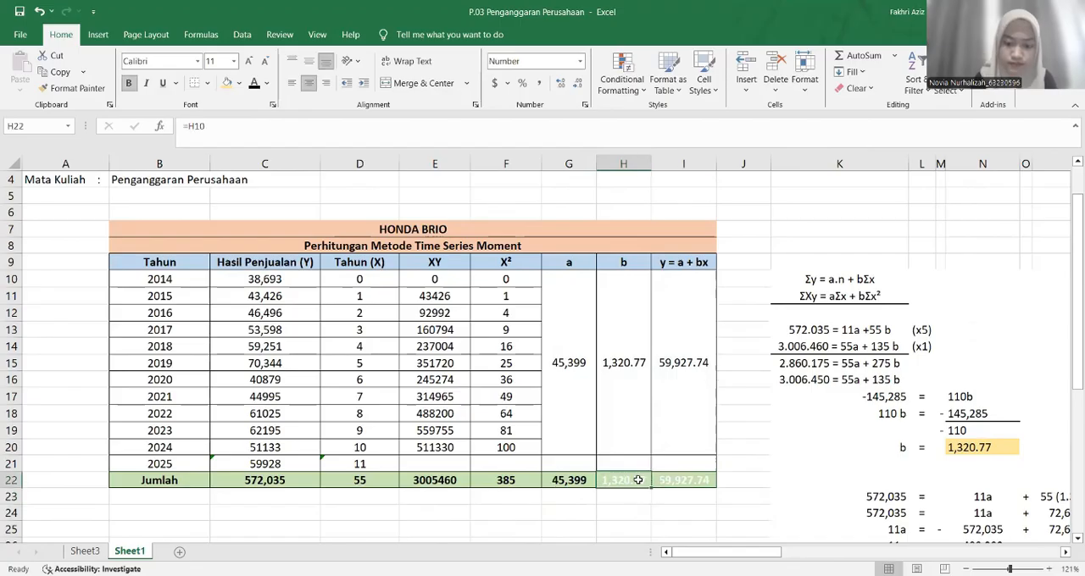
left_click_drag(638, 480, 670, 481)
left_click(743, 362)
Insert a scatter chart with connected points from the years and sales in B10:C21
scroll(575, 359, "down", 2)
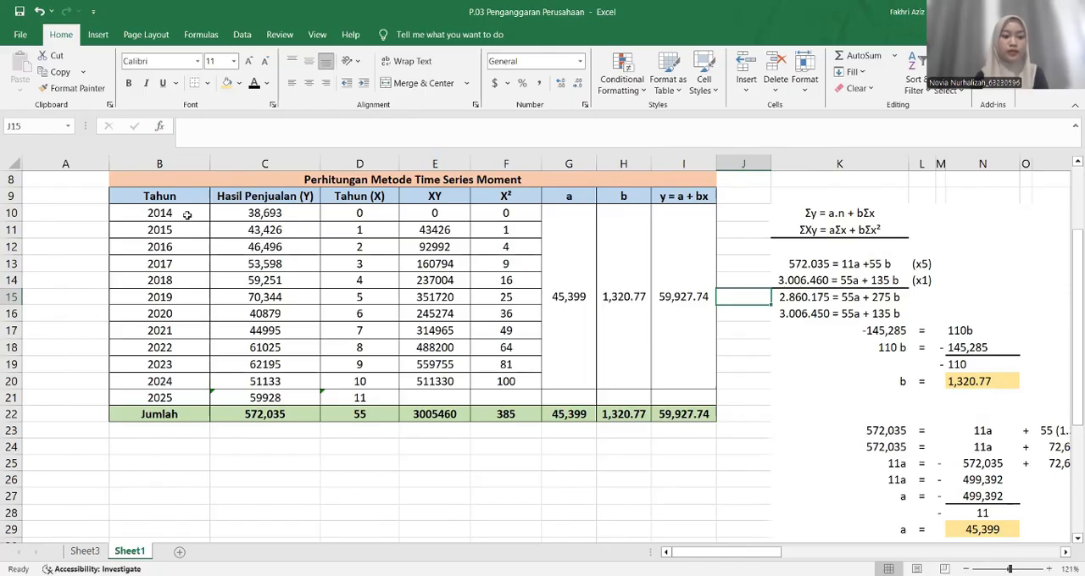
left_click_drag(187, 214, 269, 392)
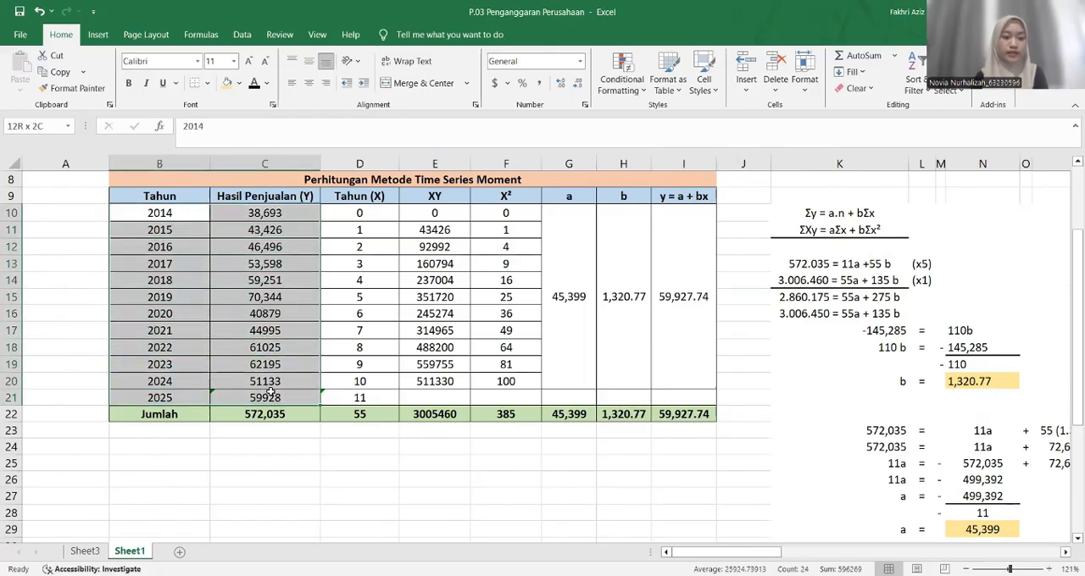
left_click(98, 35)
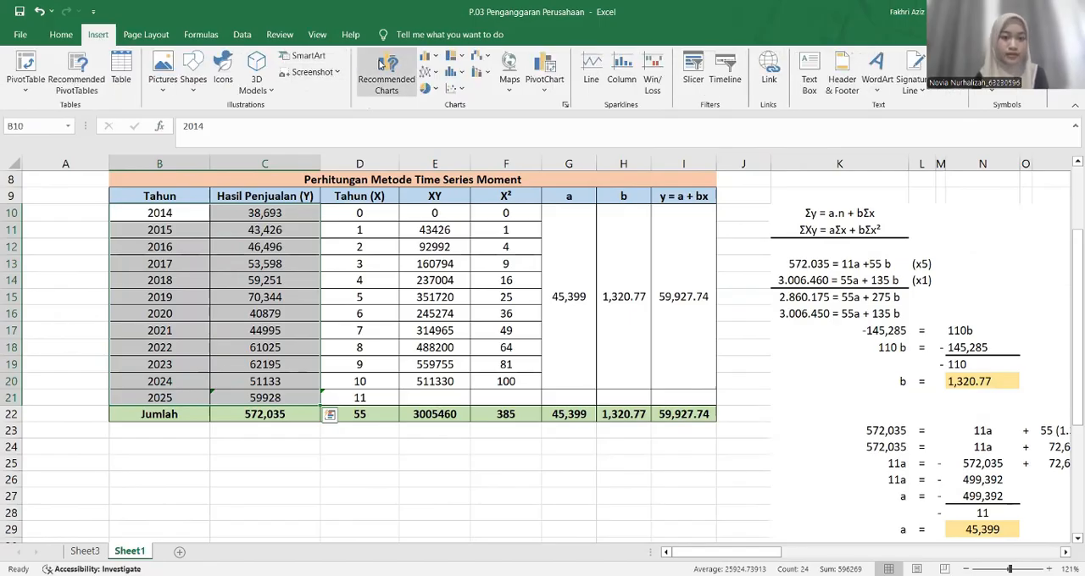
left_click(380, 65)
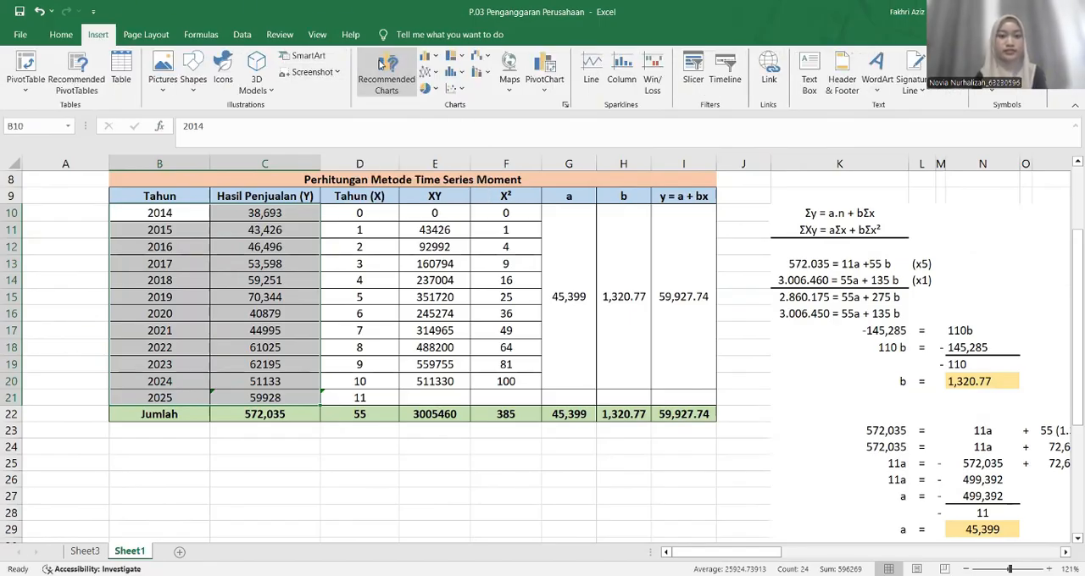
left_click(413, 298)
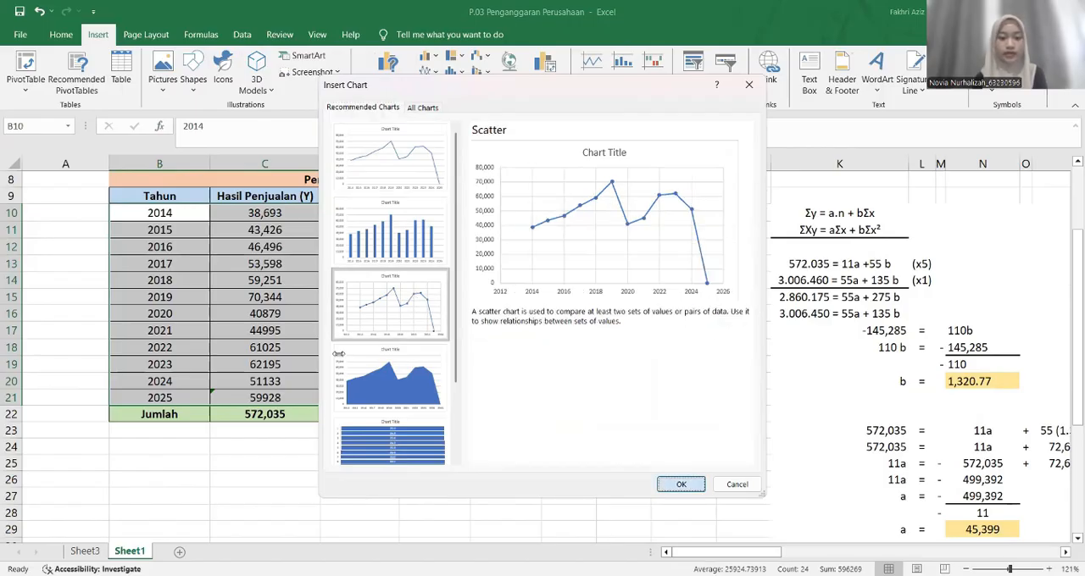
key("Return")
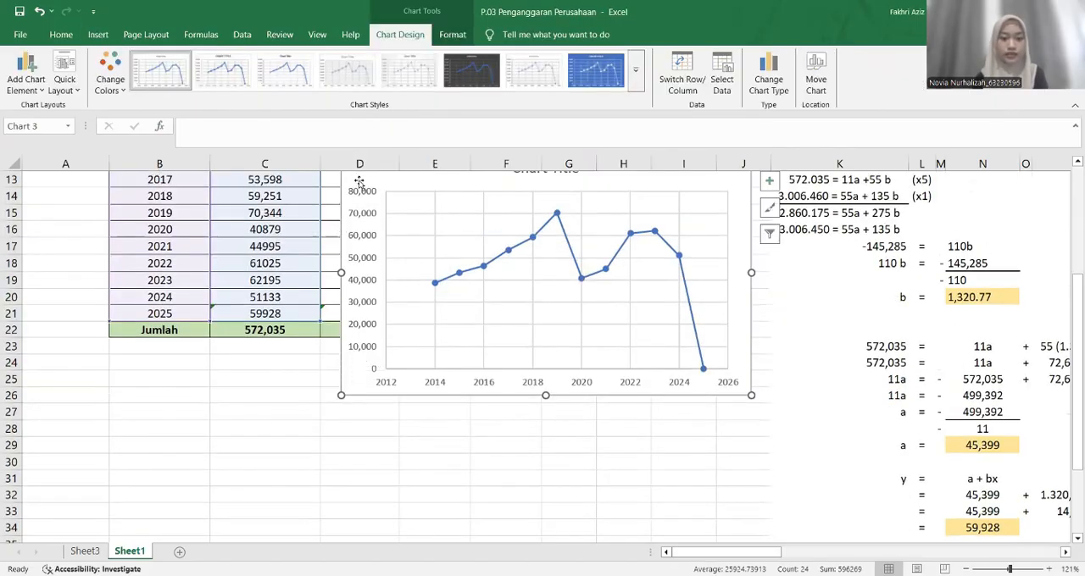
Move the scatter chart below the Jumlah row and shrink it to span about columns B to D, rows 25 to 33
left_click_drag(348, 217, 128, 411)
scroll(128, 411, "down", 3)
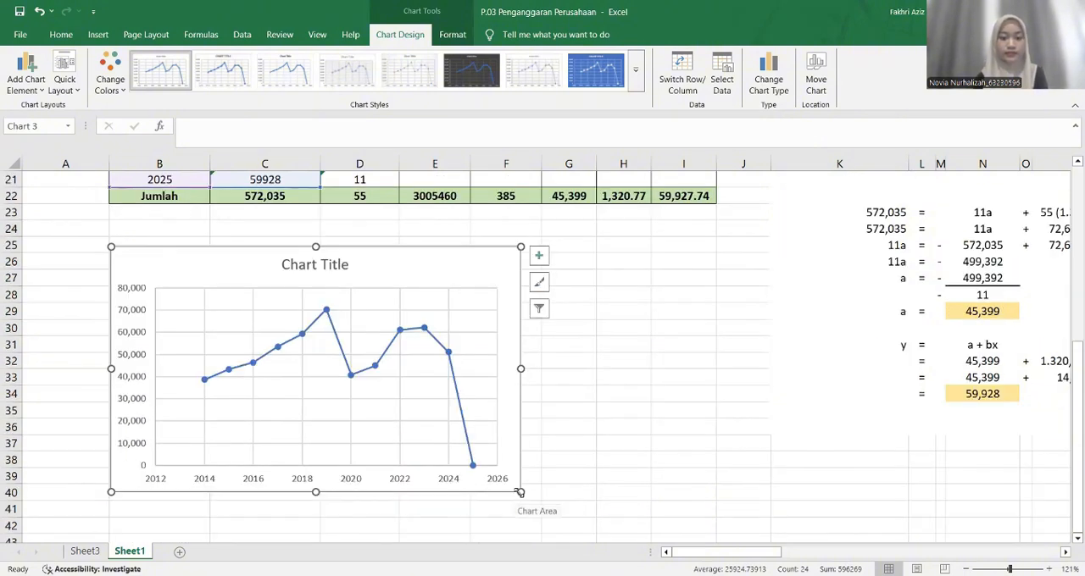
left_click_drag(521, 491, 402, 393)
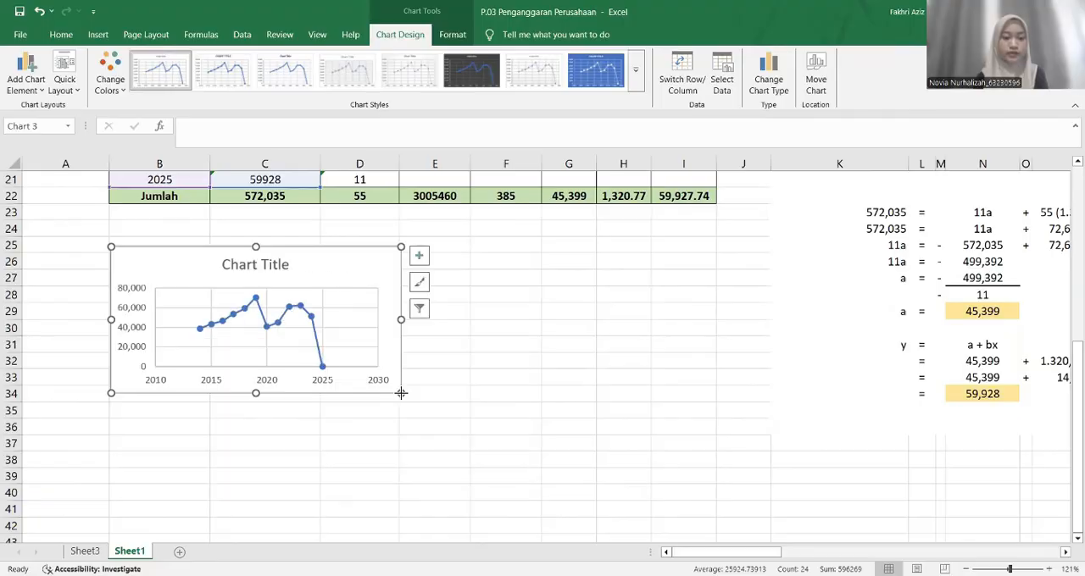
left_click(462, 393)
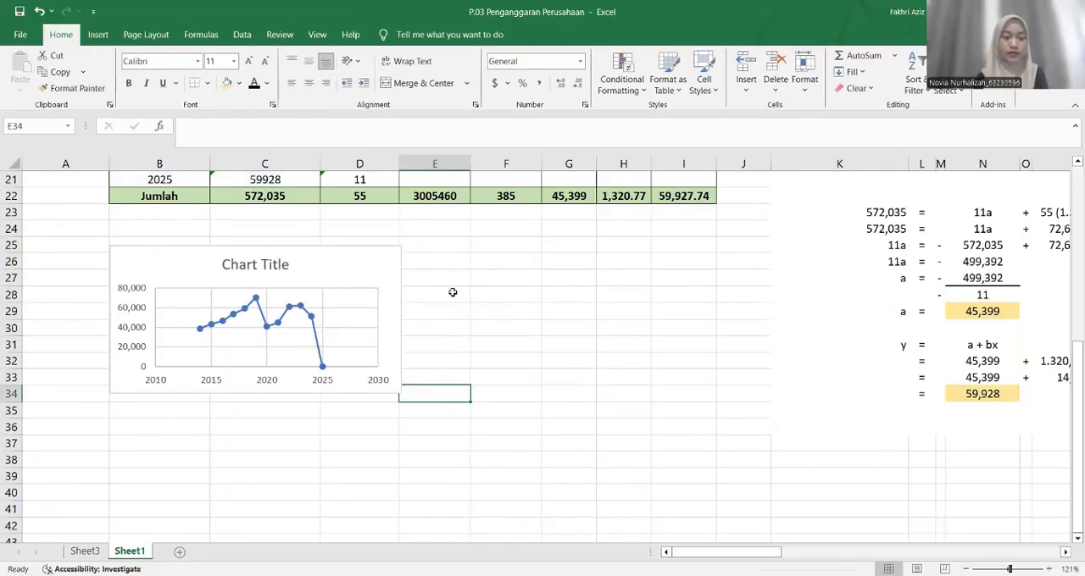
Create a forecast worksheet with a line chart from B10:C21, with the forecast ending in 2027, and dismiss the Forecast Sheet tip
scroll(453, 292, "up", 2)
scroll(407, 279, "up", 4)
left_click_drag(195, 249, 275, 428)
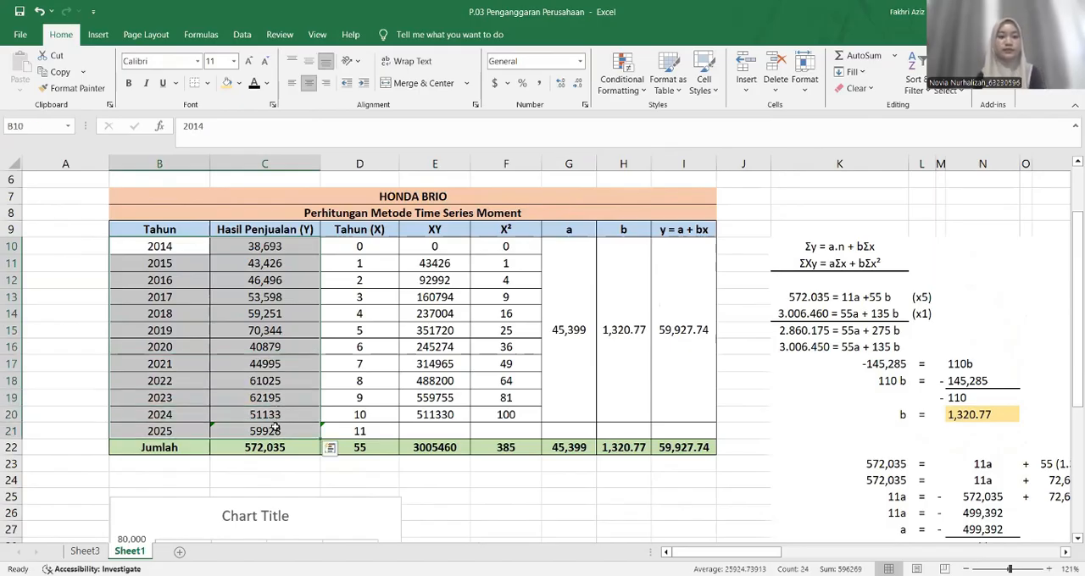
left_click(245, 37)
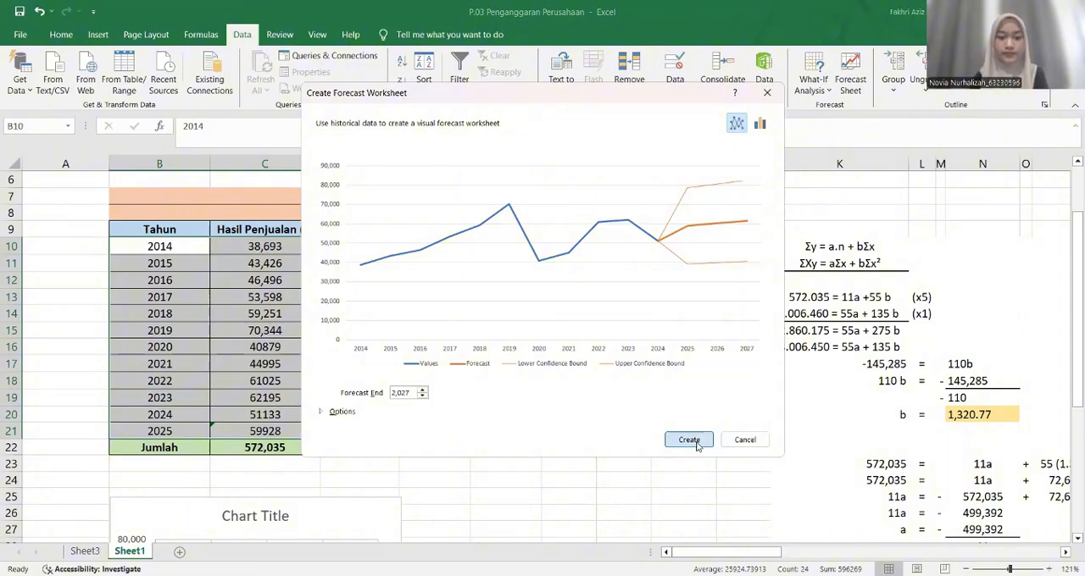
left_click(697, 446)
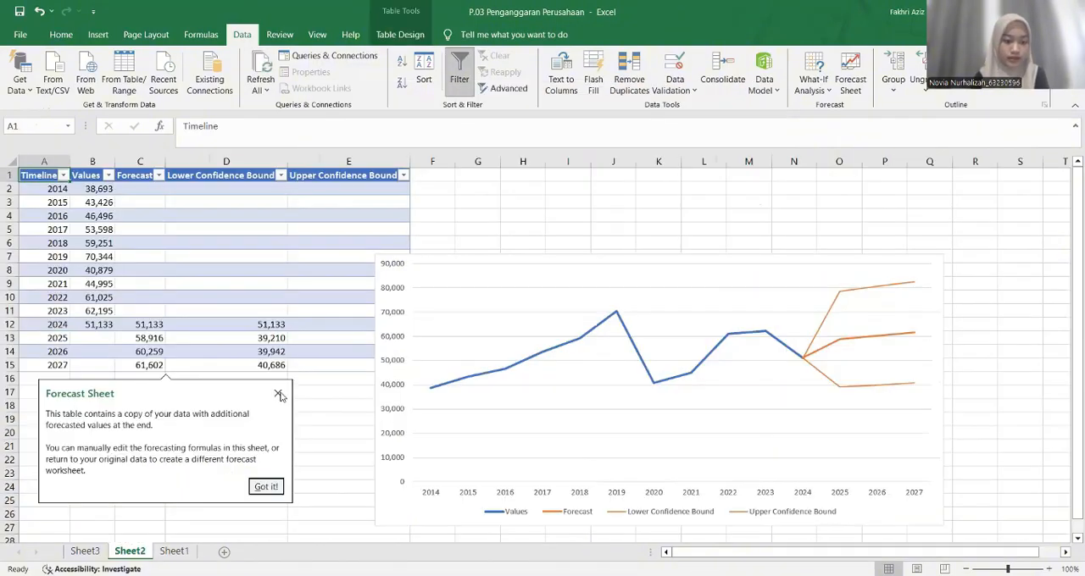
left_click(278, 395)
Copy the forecast line chart from Sheet2 and paste it into Sheet1
left_click(417, 273)
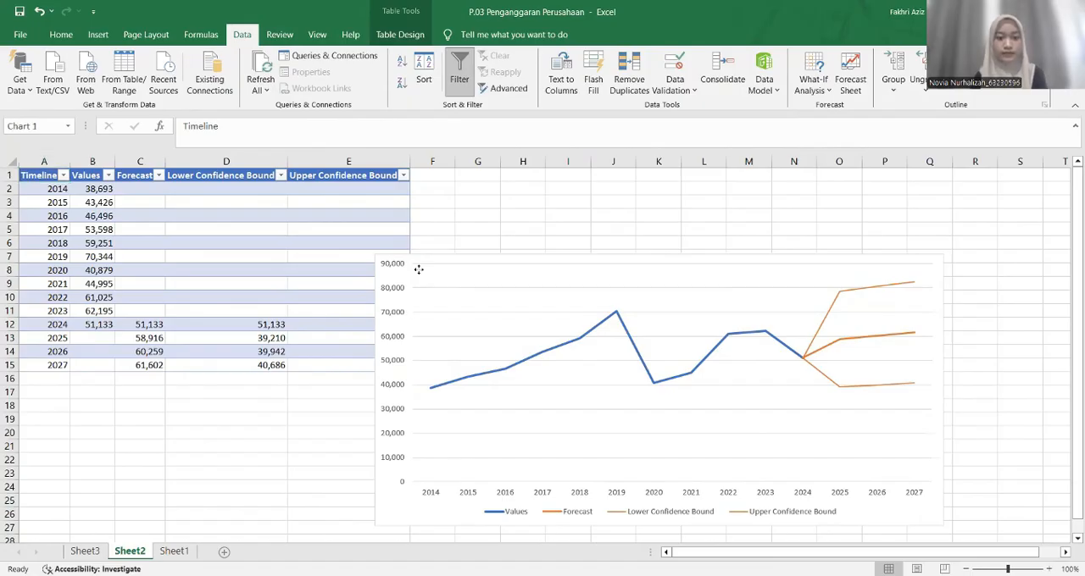
left_click(395, 491)
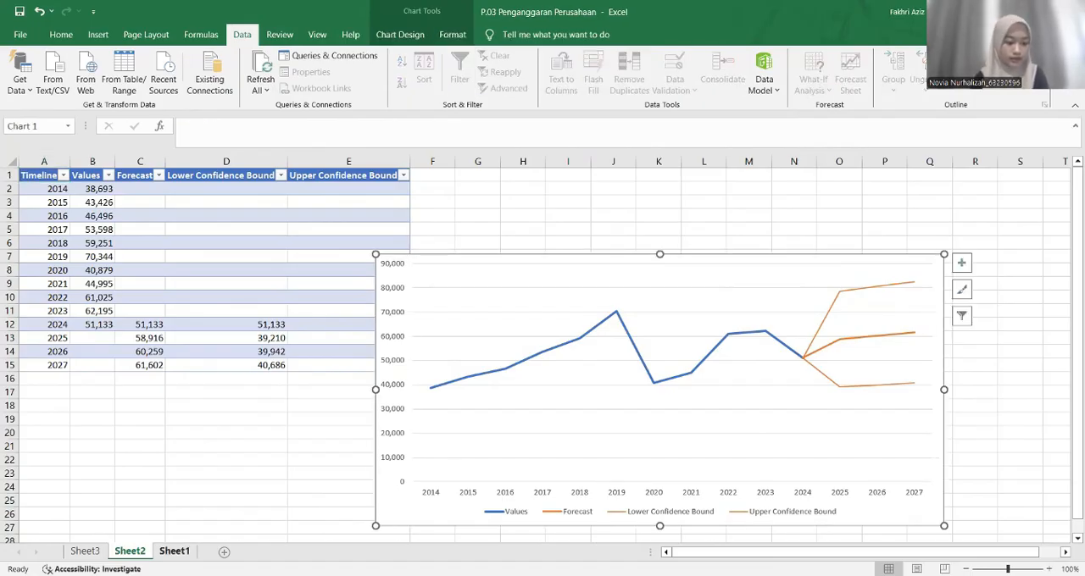
left_click(174, 552)
scroll(417, 488, "down", 2)
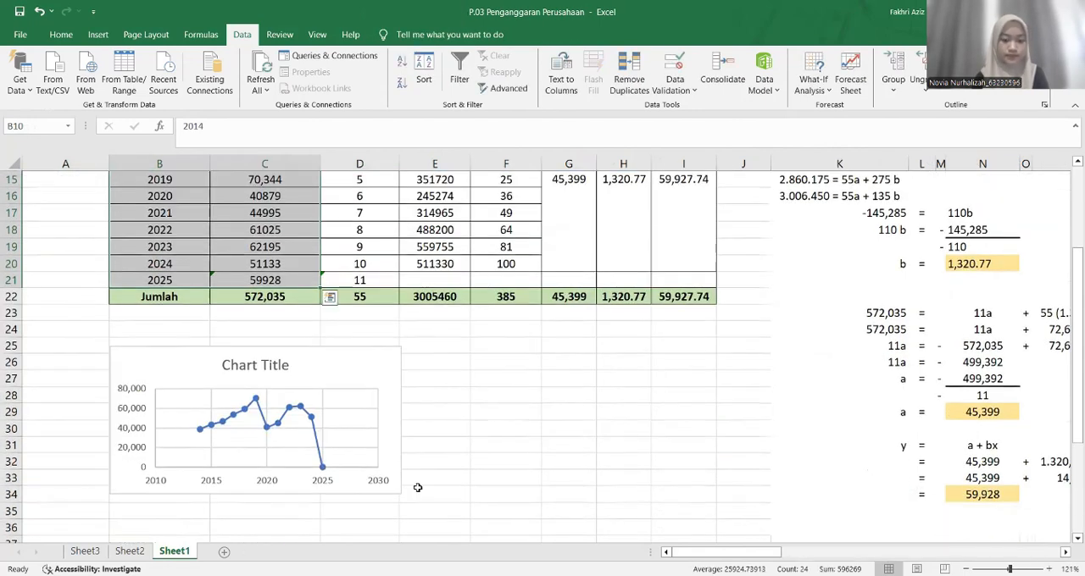
scroll(417, 487, "down", 1)
key("ctrl+v")
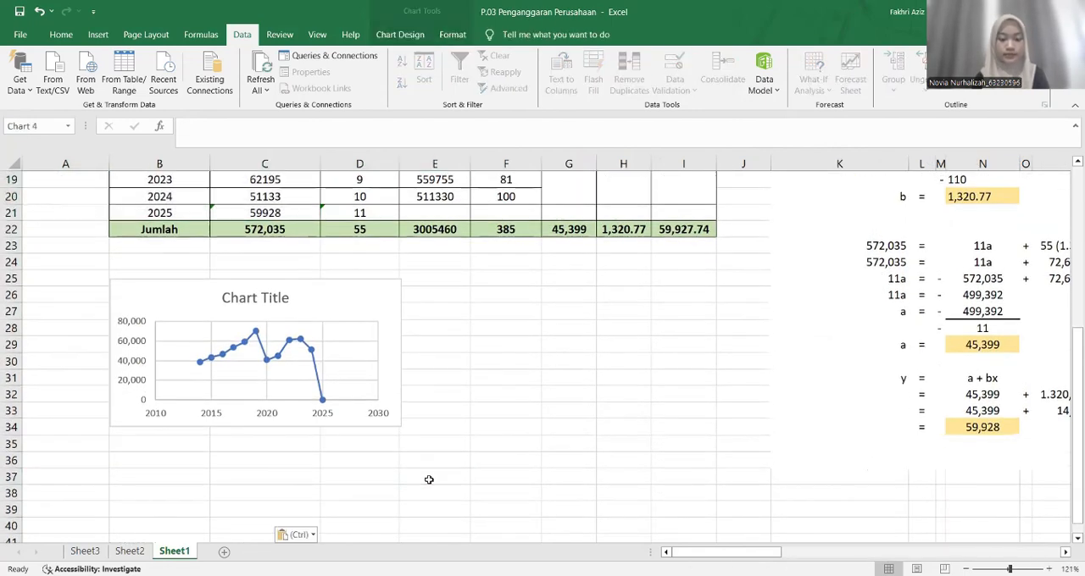
Shrink the pasted forecast chart and place it beside the scatter chart, below columns E to I of the table
scroll(429, 480, "down", 7)
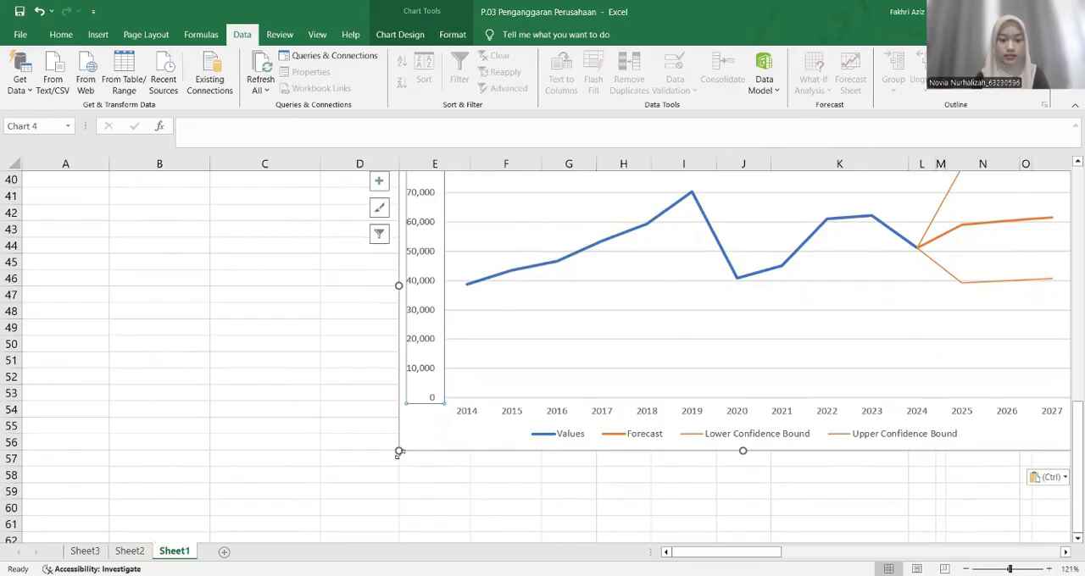
left_click_drag(398, 452, 623, 413)
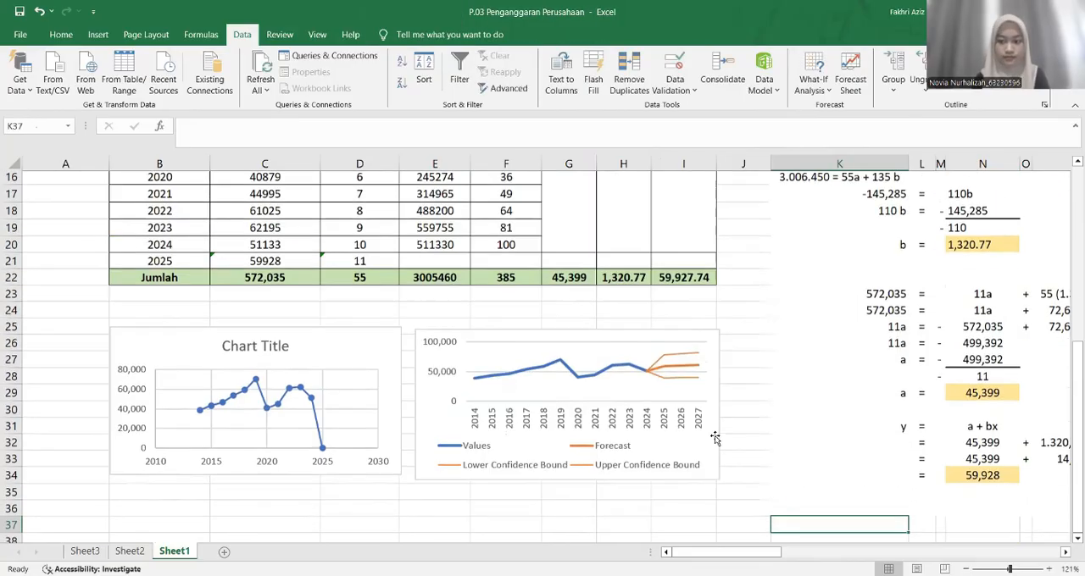
left_click(424, 427)
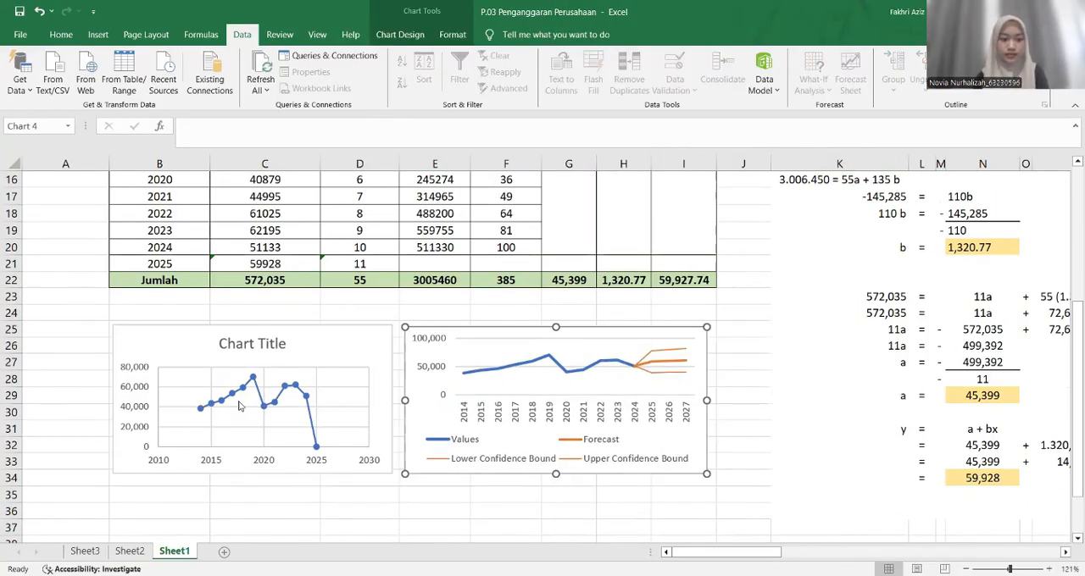
Change the scatter chart's title to "Forecasting Hasil Penjualan Honda Brio Tahun 2025"
left_click(246, 343)
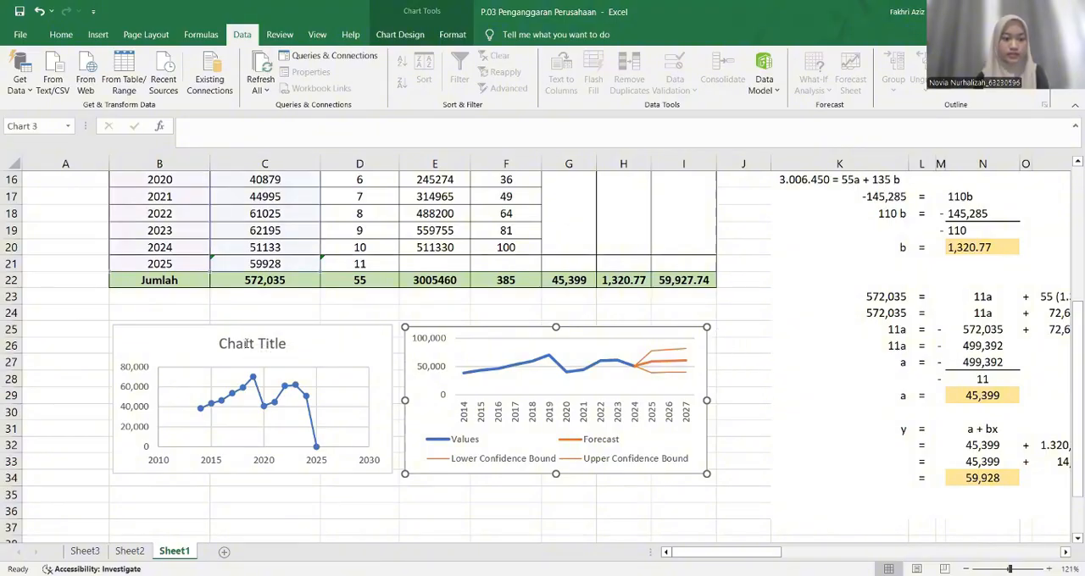
left_click(286, 340)
key("BackSpace")
key("BackSpace")
key("BackSpace")
key("BackSpace")
key("BackSpace")
key("BackSpace")
key("BackSpace")
key("BackSpace")
key("BackSpace")
key("BackSpace")
key("BackSpace")
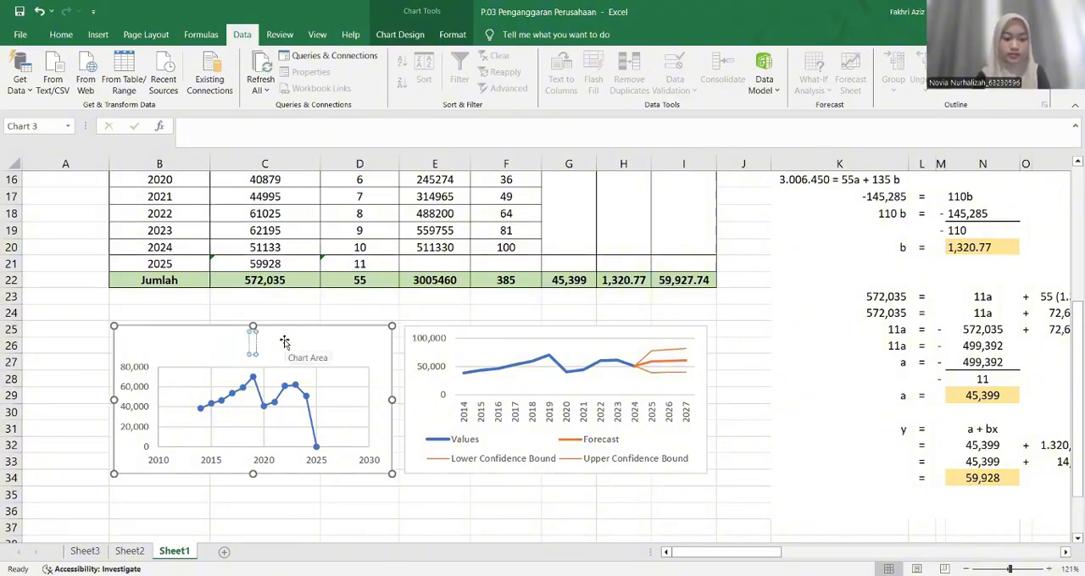
type("Fore")
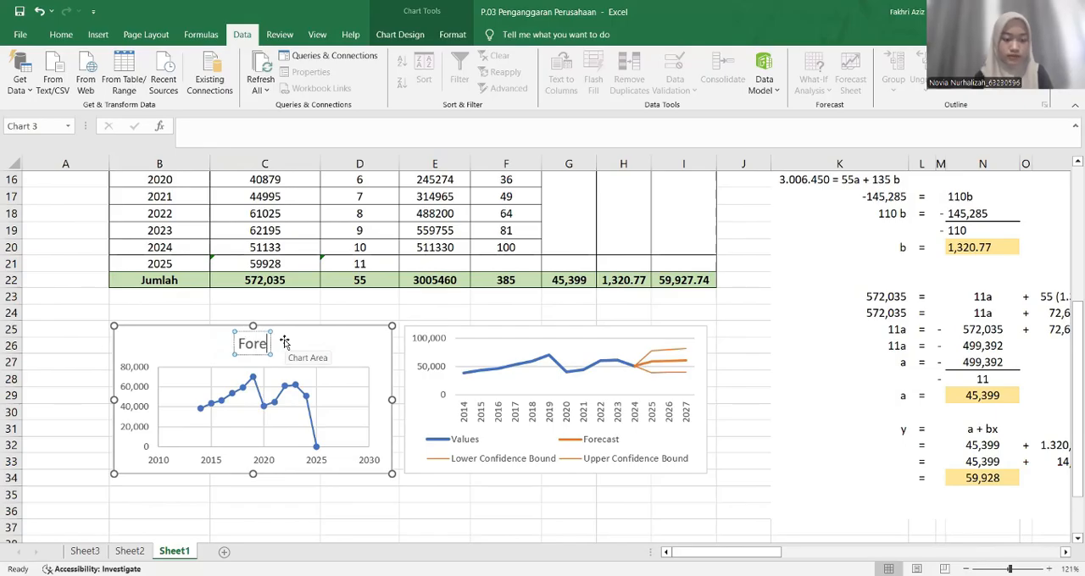
type("casting")
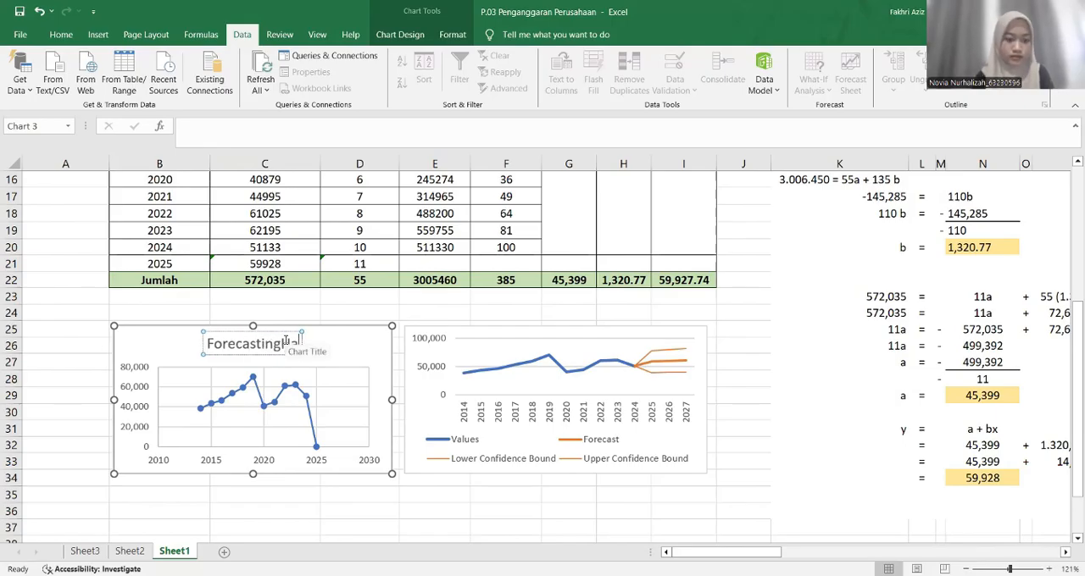
type(" Hasil")
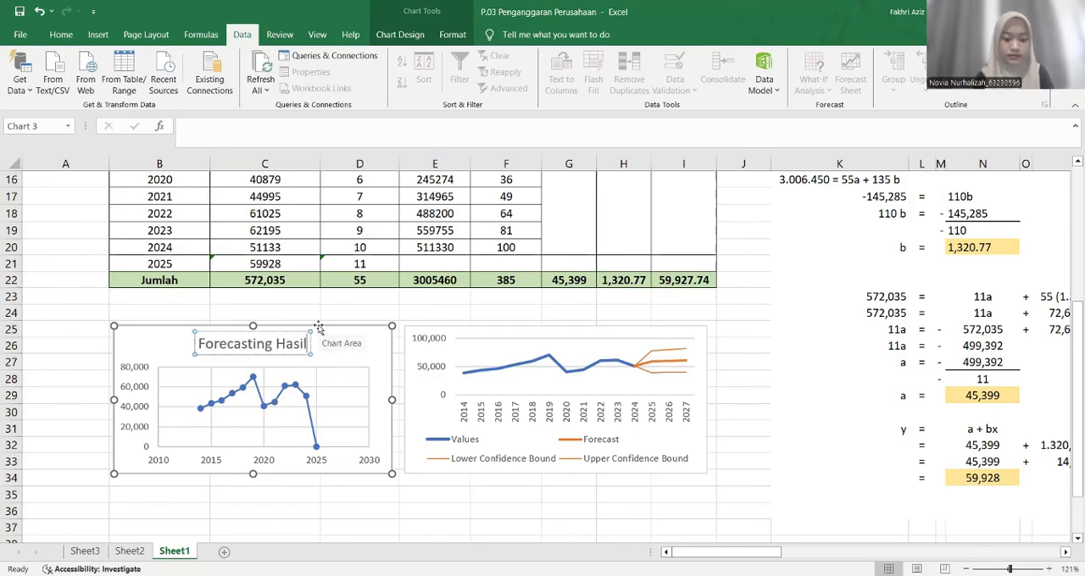
type(" Penjualan")
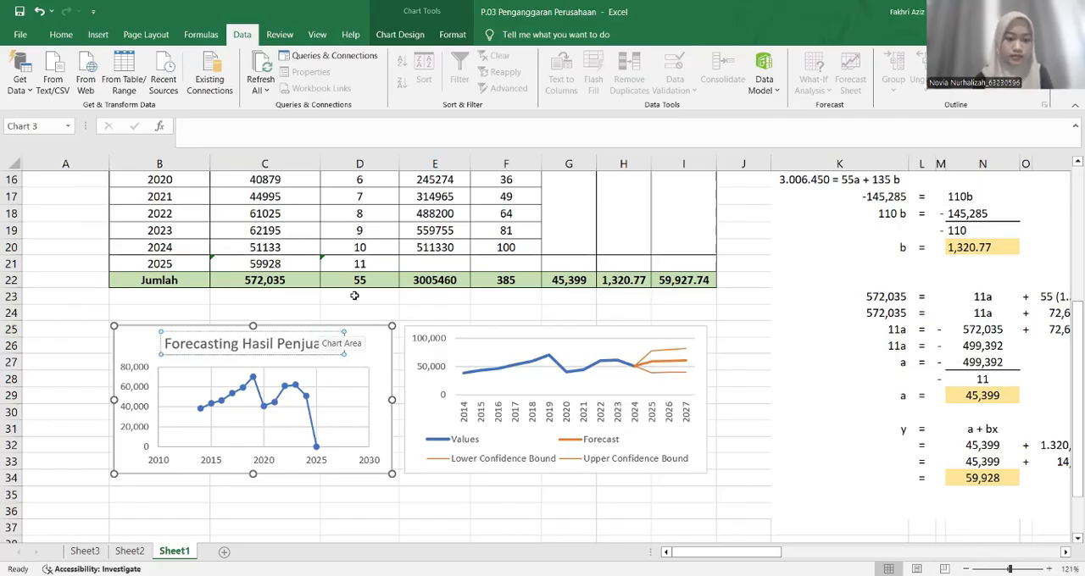
type(" Honda Brio")
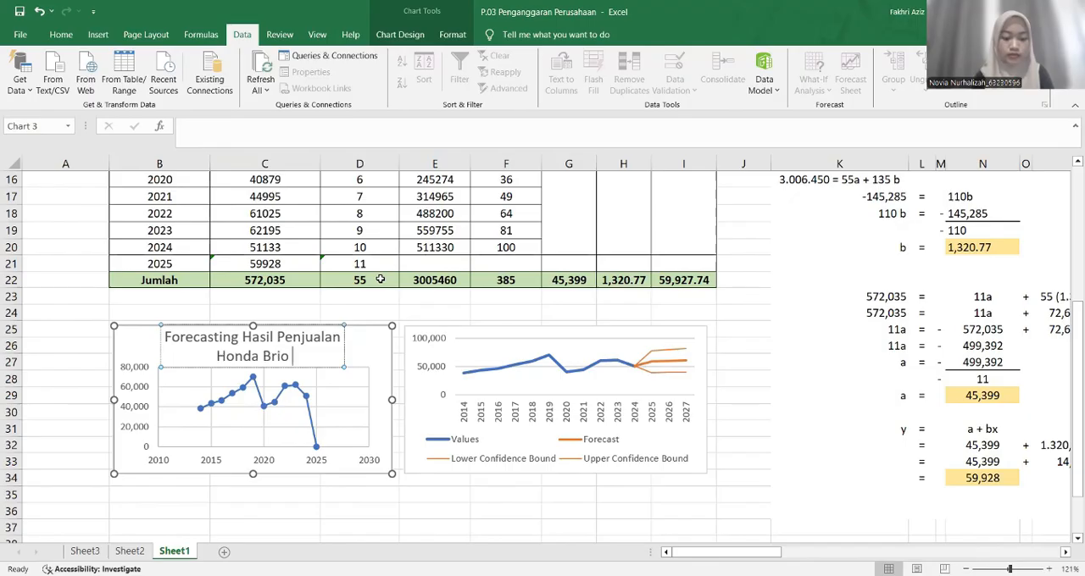
type(" Tahun 2025")
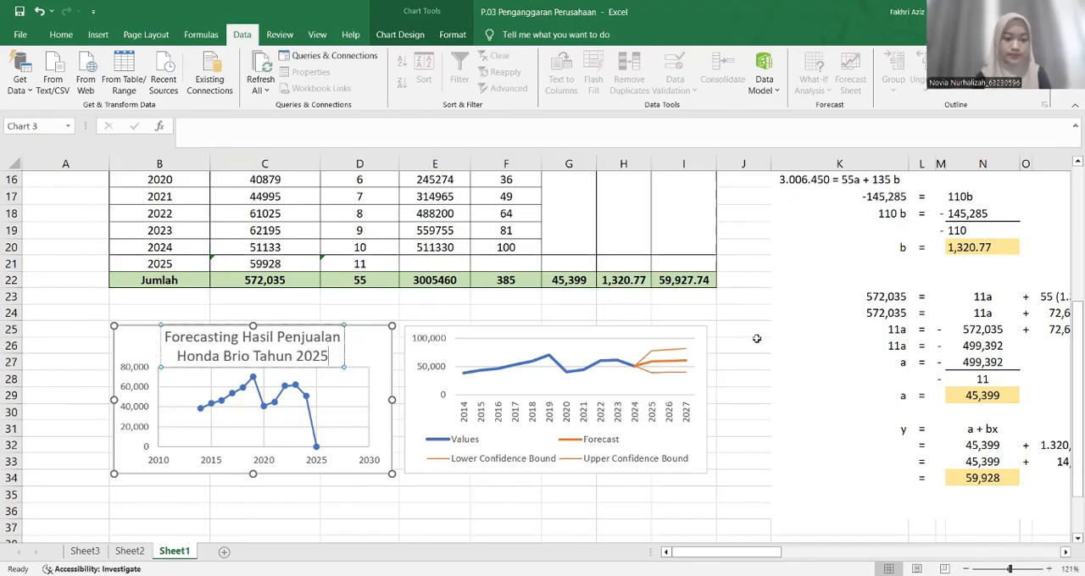
left_click(853, 363)
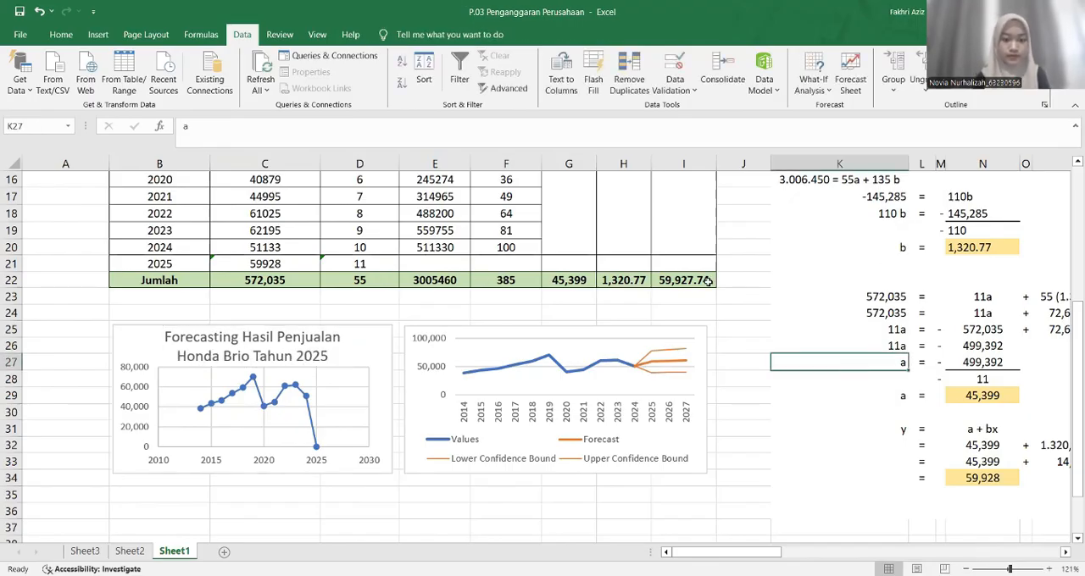
Review the completed Time Series Moment table, its charts and the worked-out forecast formula in N34
scroll(708, 281, "down", 1, "ctrl")
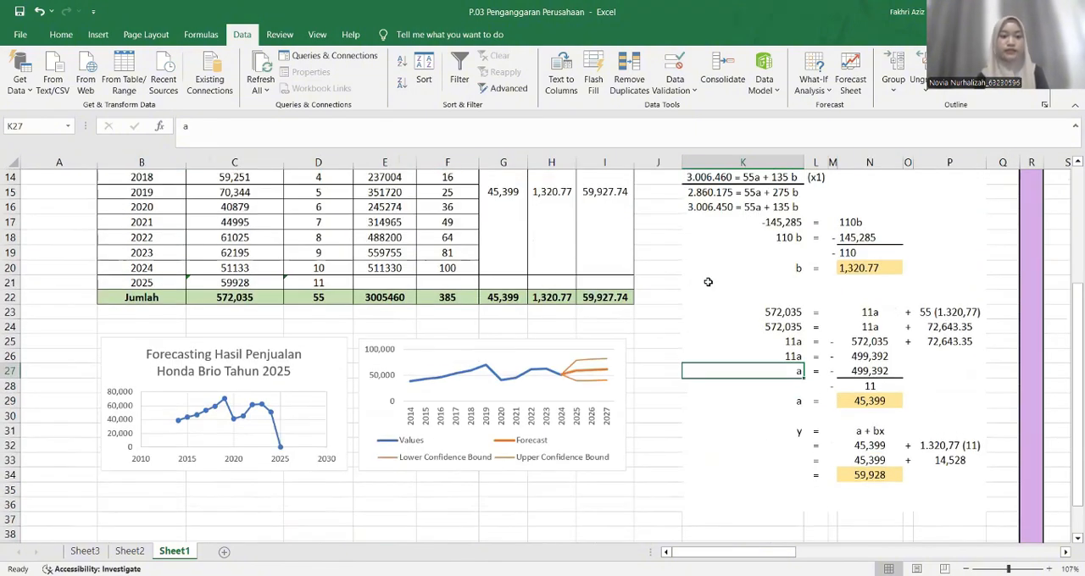
scroll(707, 281, "up", 3)
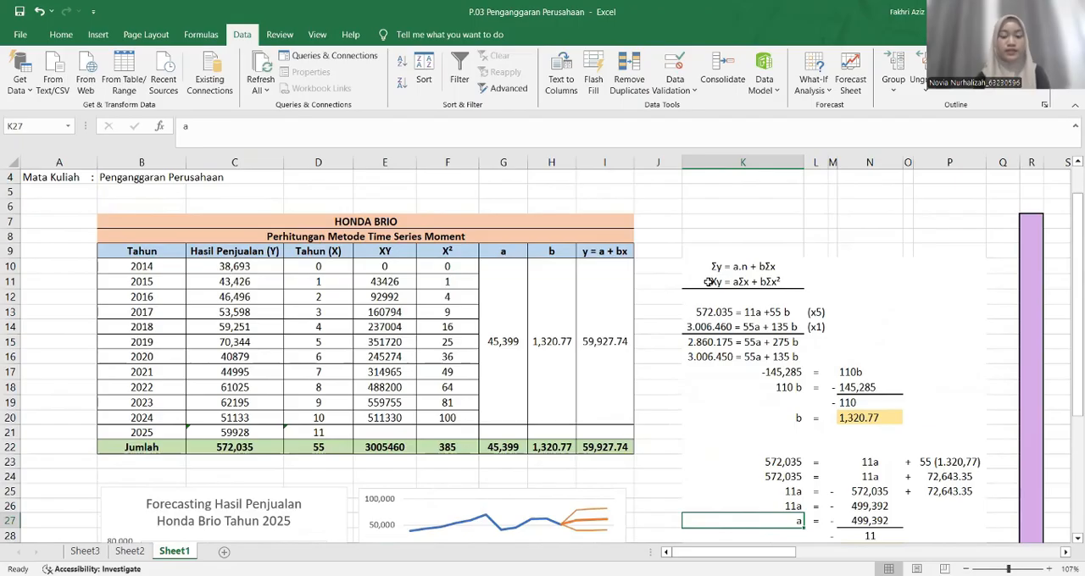
scroll(708, 281, "down", 3)
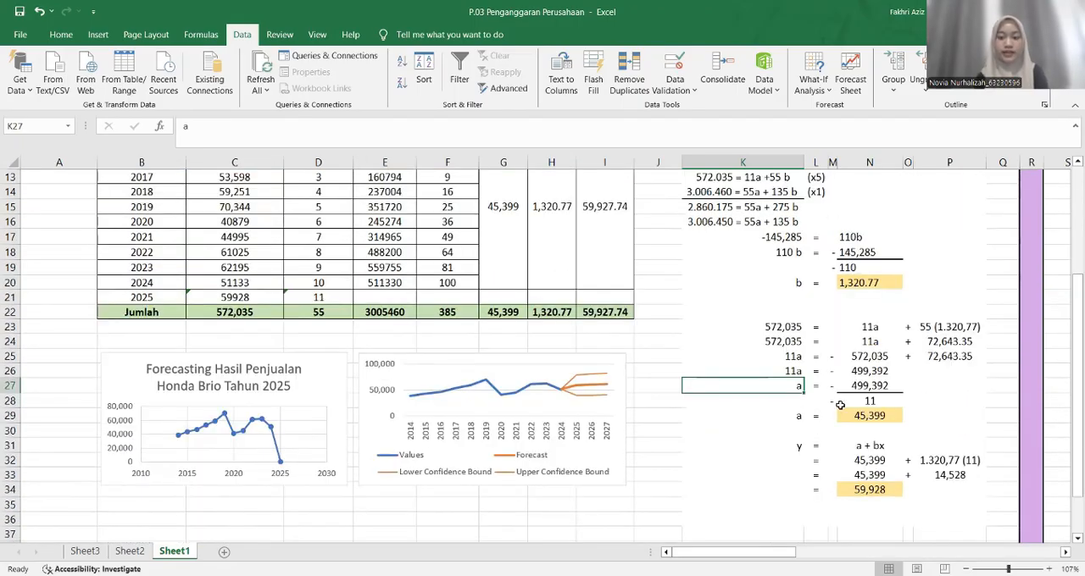
left_click(848, 490)
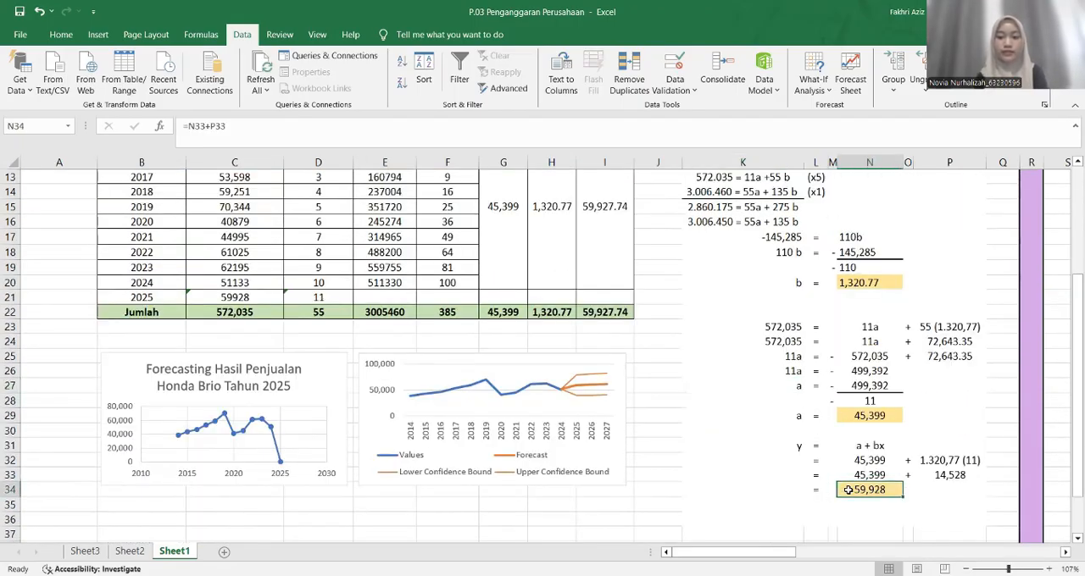
left_click(617, 237)
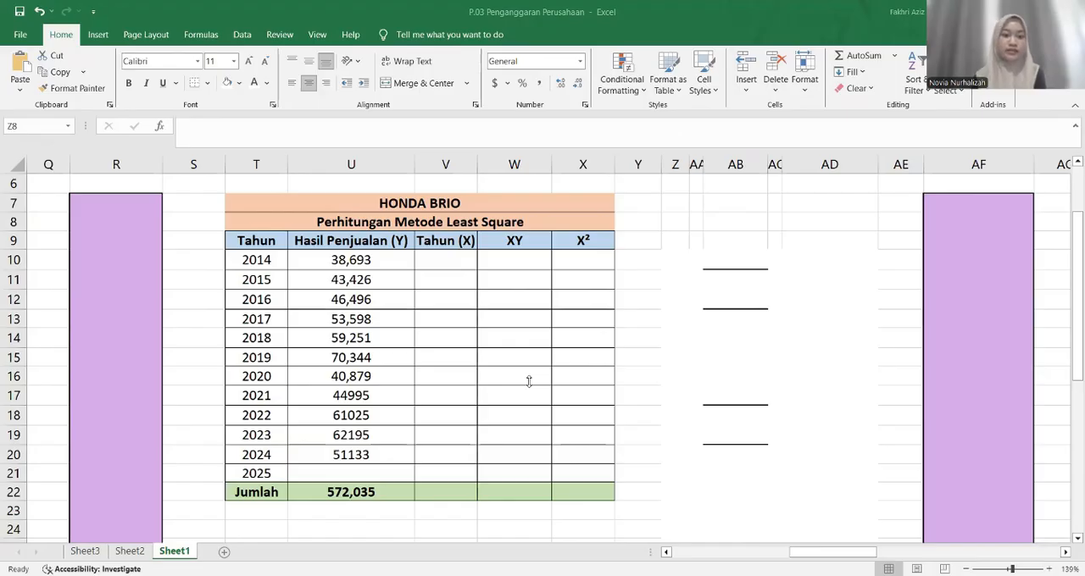
Examine the Least Square table's column headers and its yearly sales data for 2014 to 2024
left_click(280, 239)
left_click(296, 244)
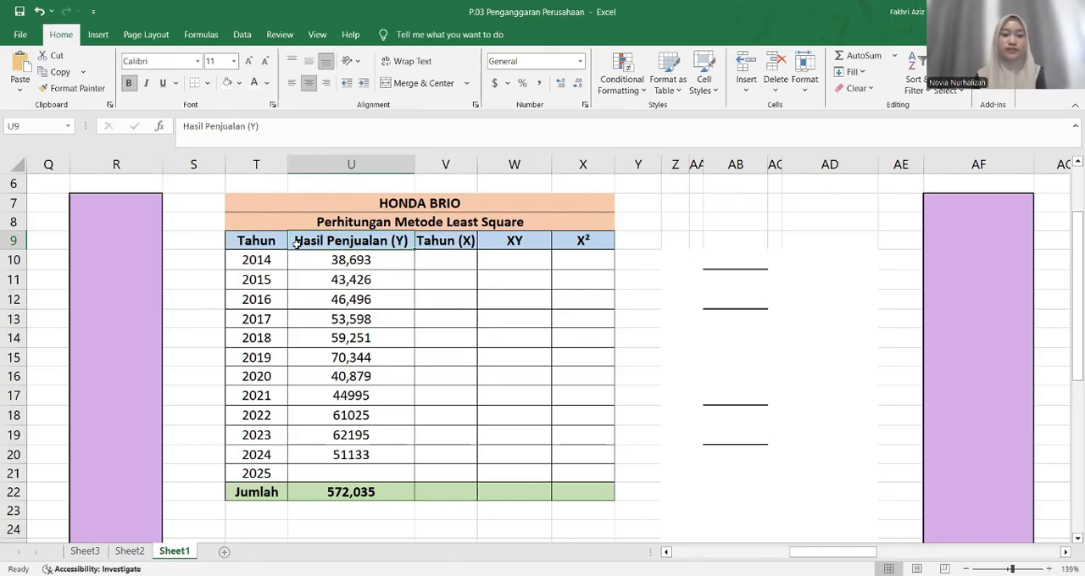
left_click(426, 255)
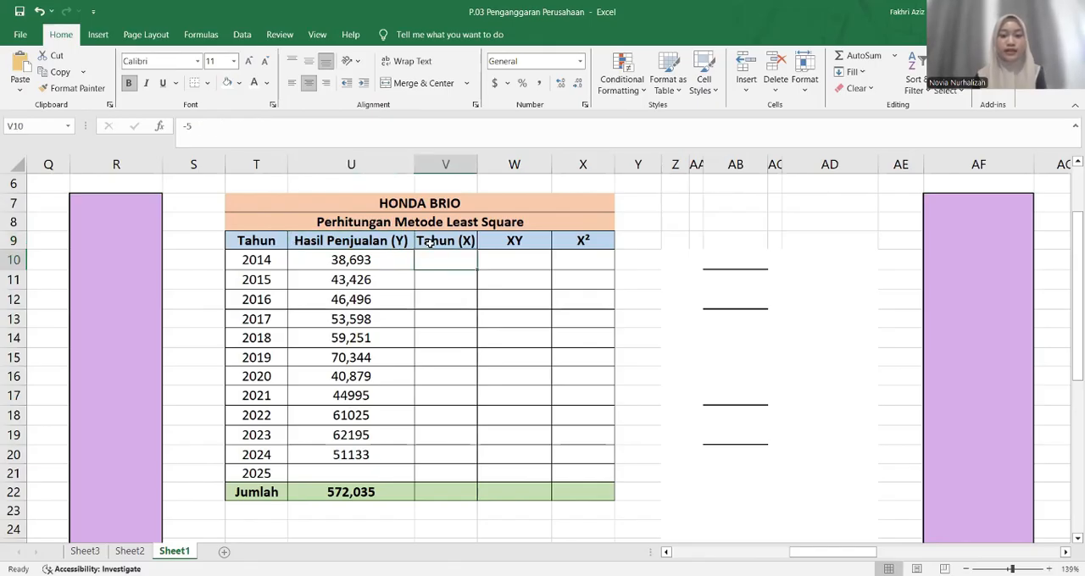
left_click(496, 241)
left_click(562, 242)
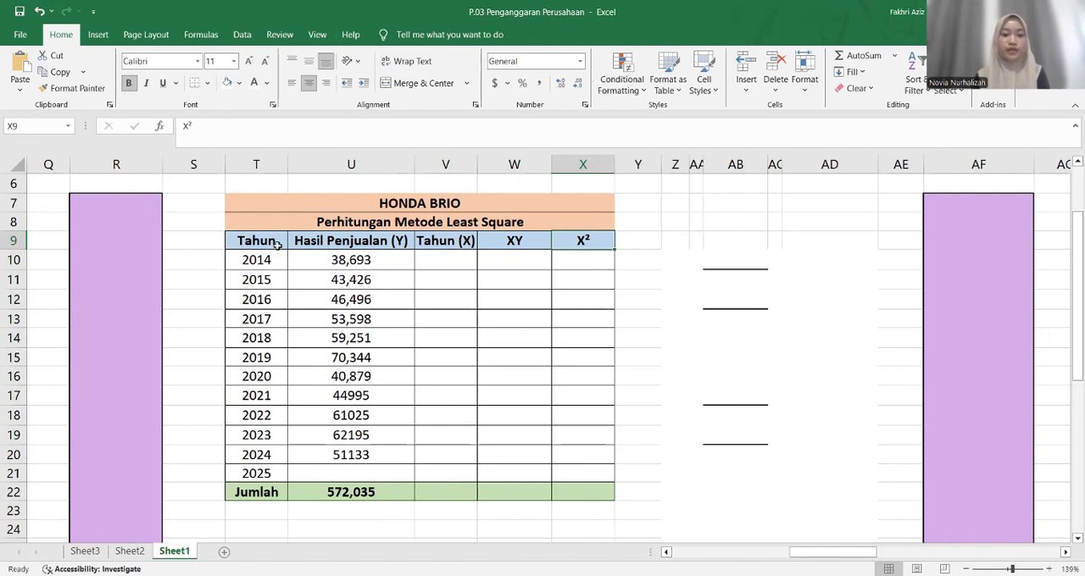
left_click_drag(275, 243, 315, 456)
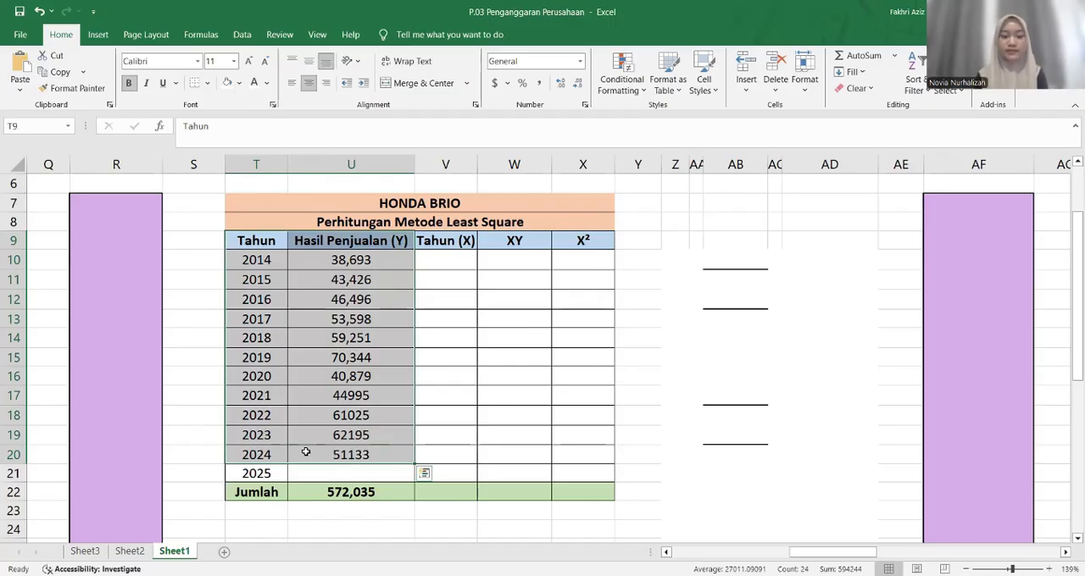
left_click(416, 258)
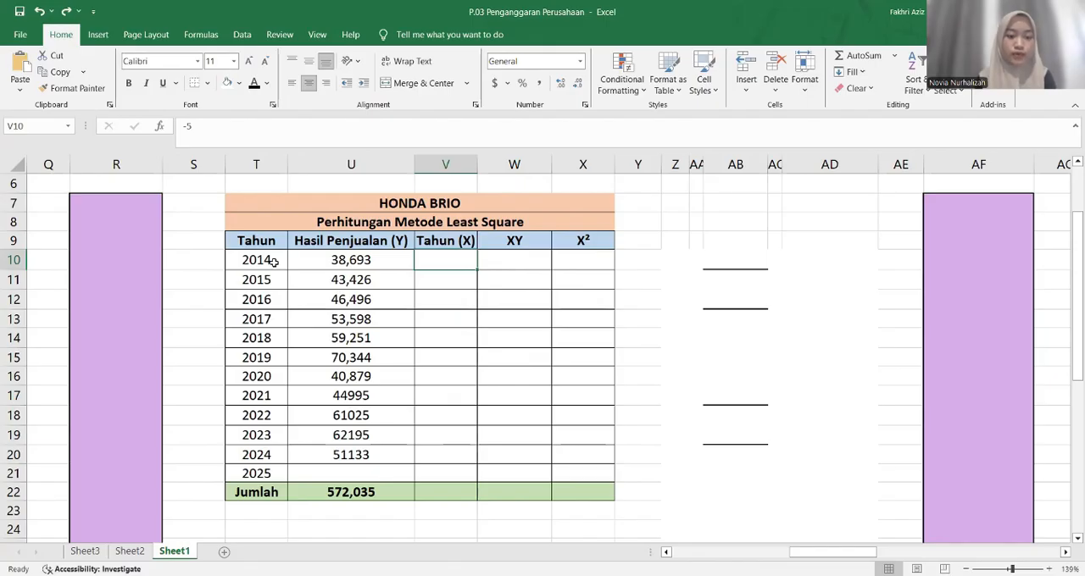
left_click_drag(274, 262, 285, 453)
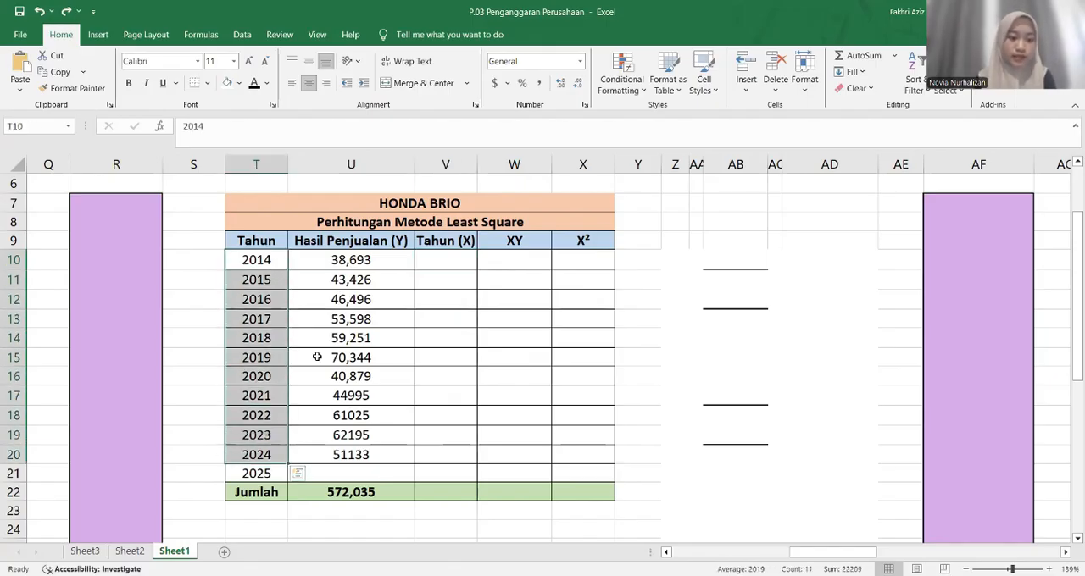
Fill in the Tahun (X) column in black text with 0 for 2019 and -5 to -1 for 2014 to 2018
left_click(434, 356)
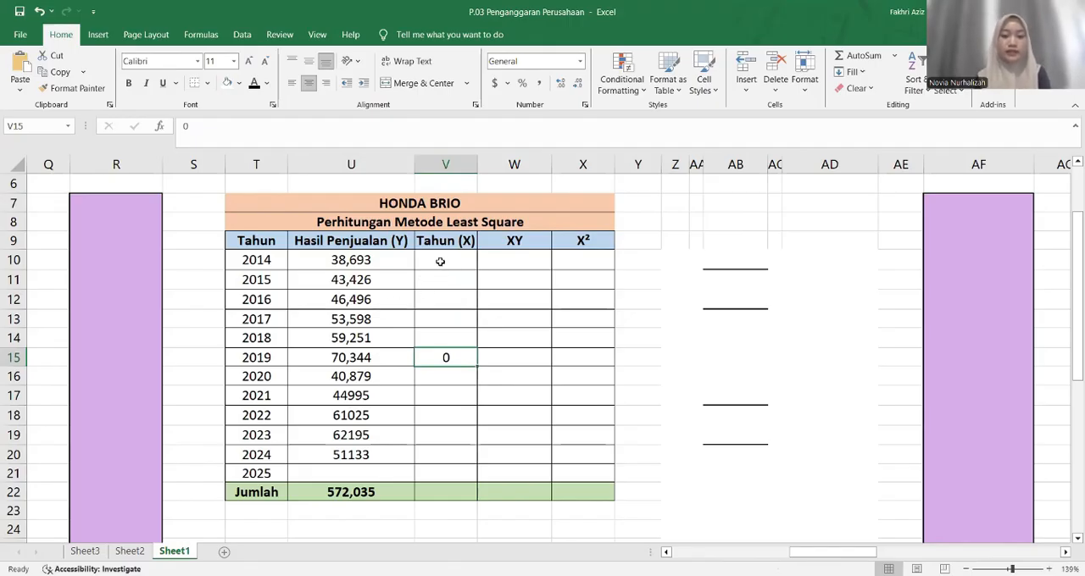
left_click(440, 261)
type("-5")
key("Return")
type("-4")
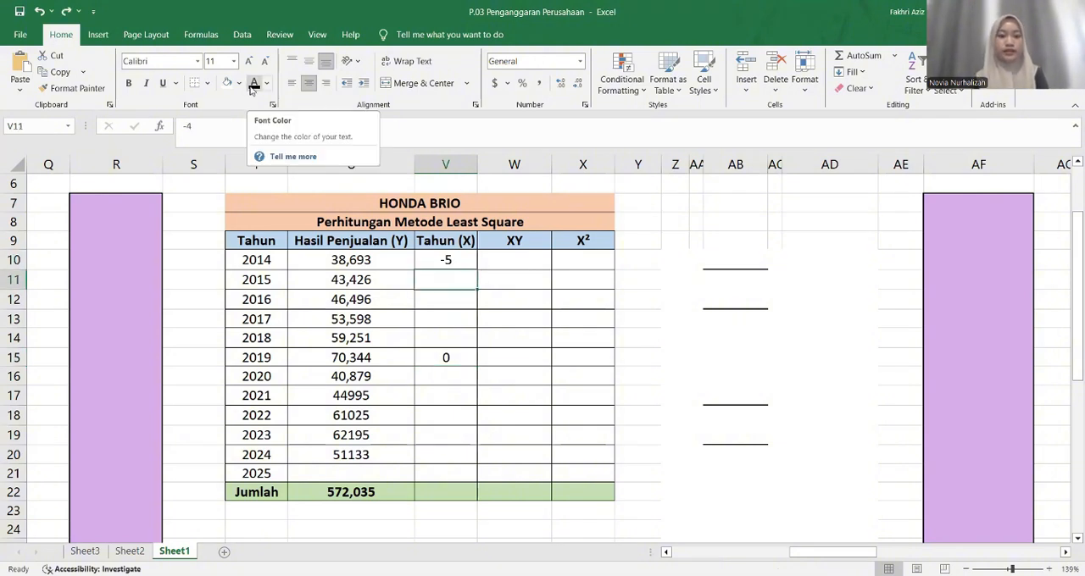
key("Return")
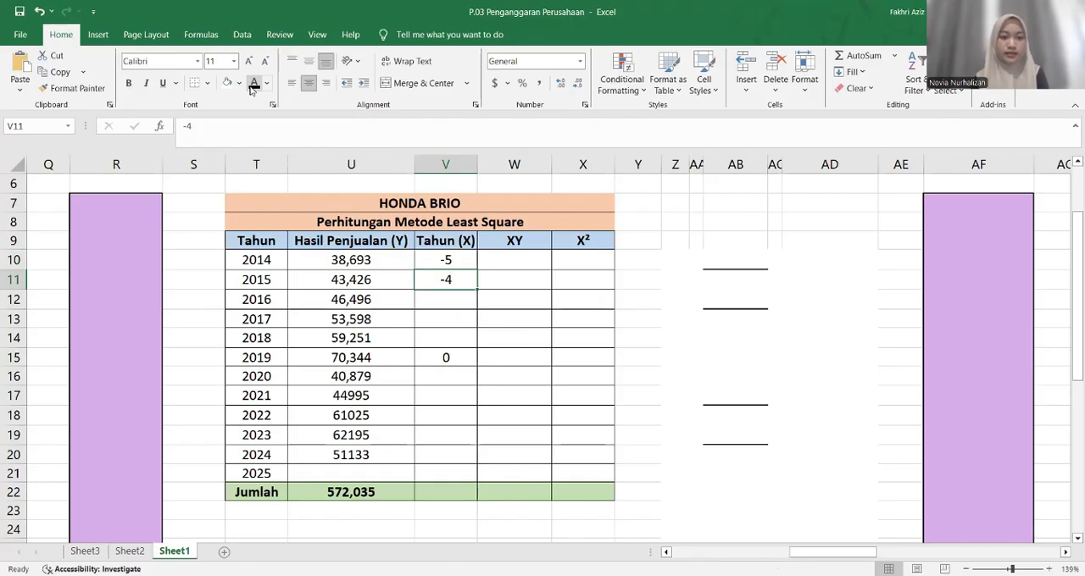
type("-3")
key("Return")
type("-2")
key("Return")
type("-1")
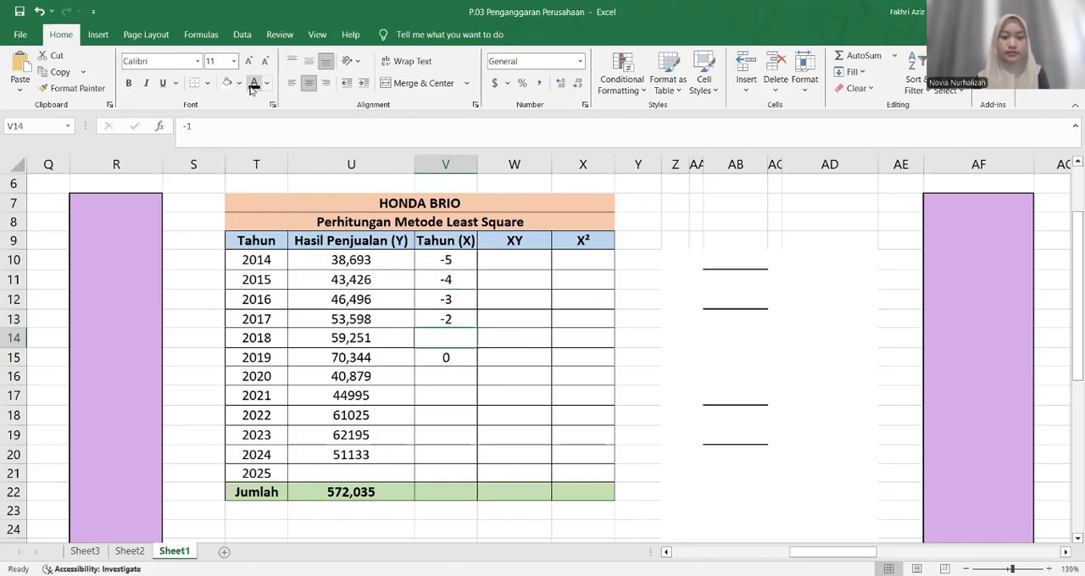
key("Return")
key("Return")
Complete the Tahun (X) column in black text with 1 to 5 for 2020 to 2024 and 6 for 2025
type("1")
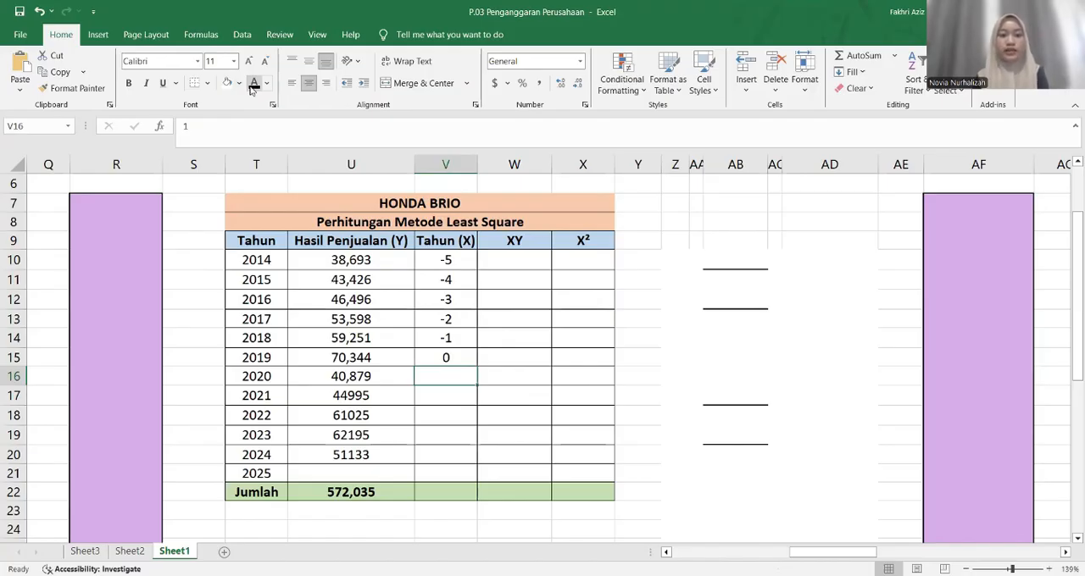
key("Return")
type("2")
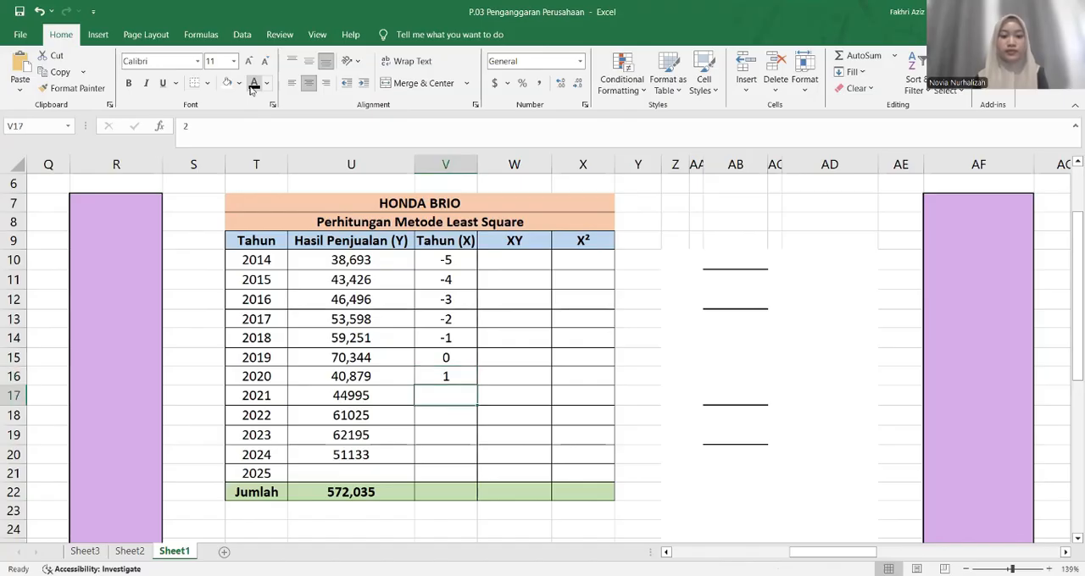
key("Return")
type("3")
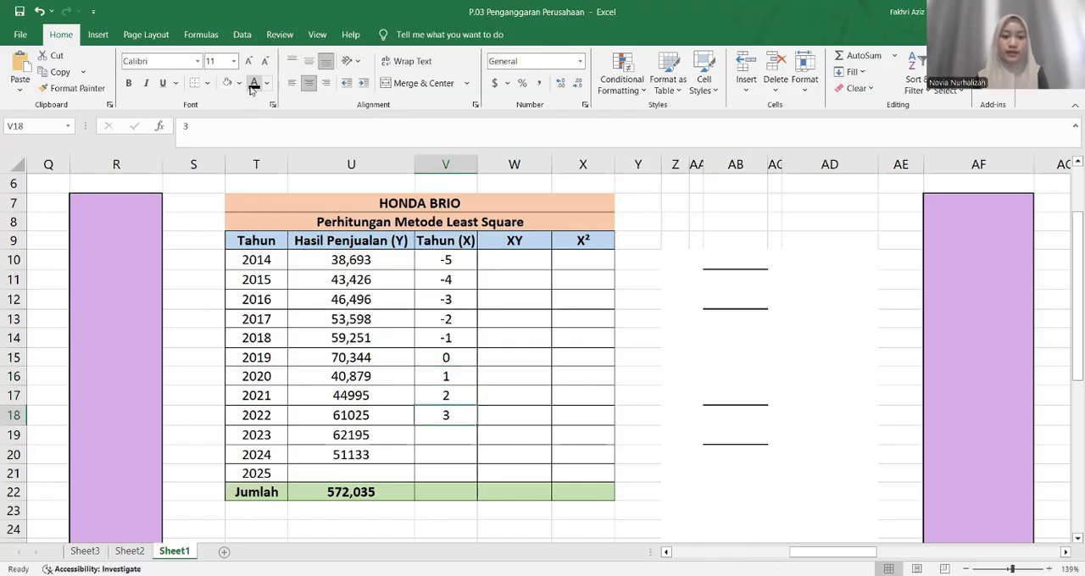
key("Return")
type("4")
key("Return")
type("5")
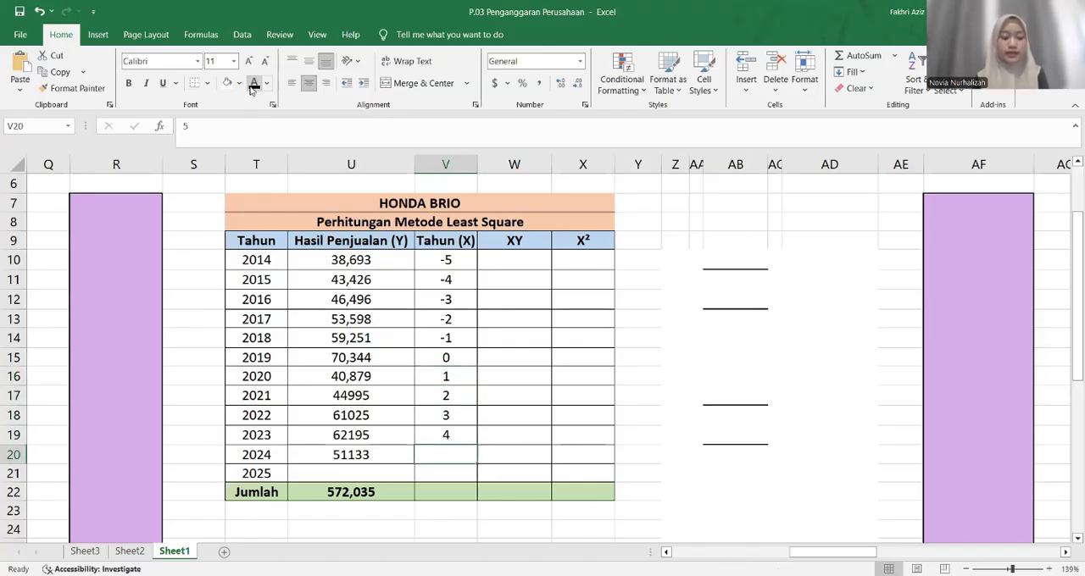
left_click(256, 91)
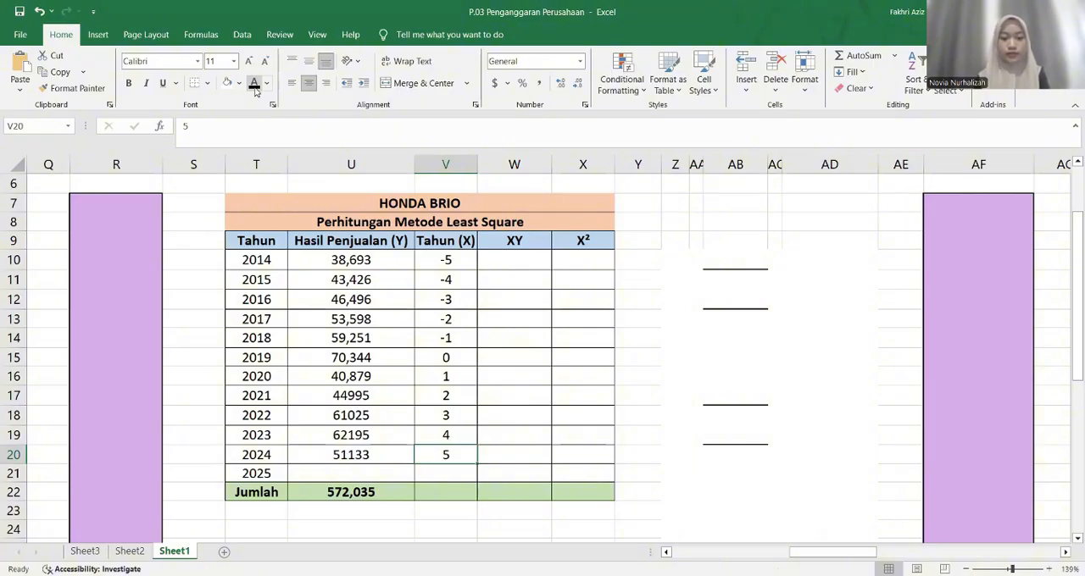
key("Return")
Total the Tahun (X) values of V10:V20 in the Jumlah row with SUM
double_click(451, 491)
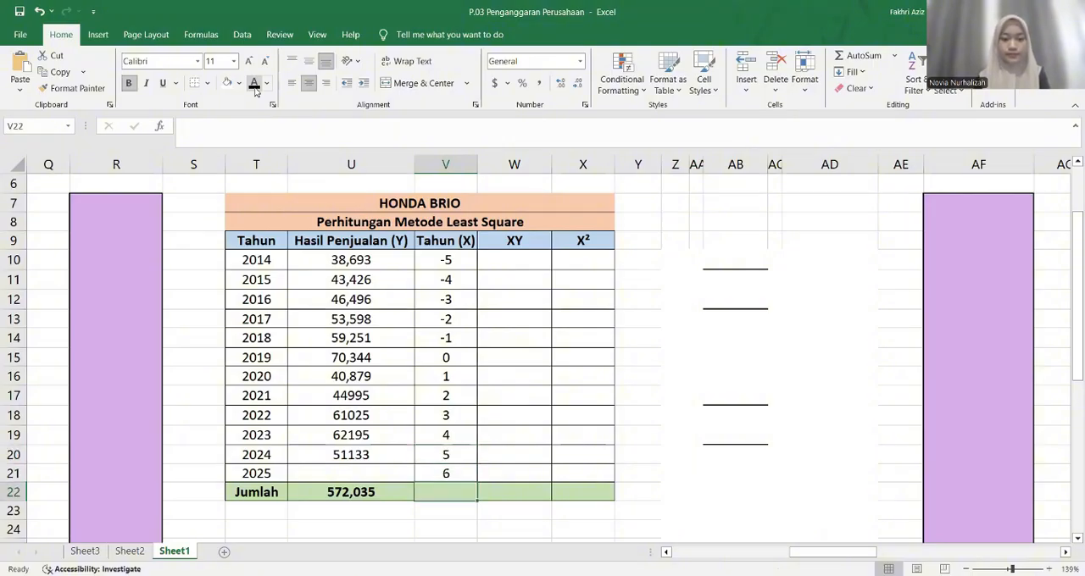
type("=s")
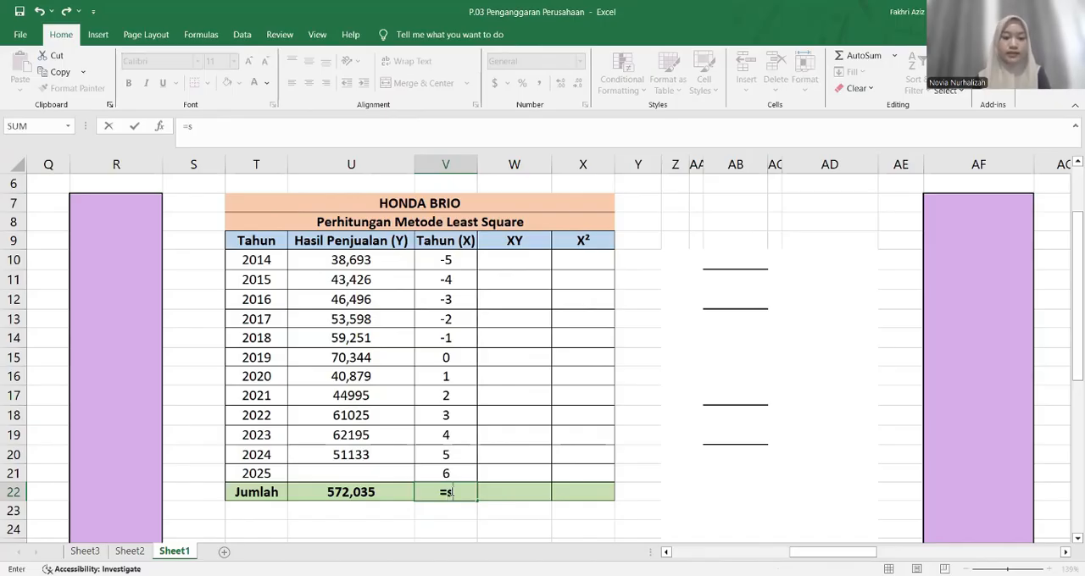
type("um")
left_click_drag(467, 268, 462, 450)
key("Return")
Show the hidden XY products for 2014 to 2024 in W10:W20 by setting their font color to black
left_click(507, 258)
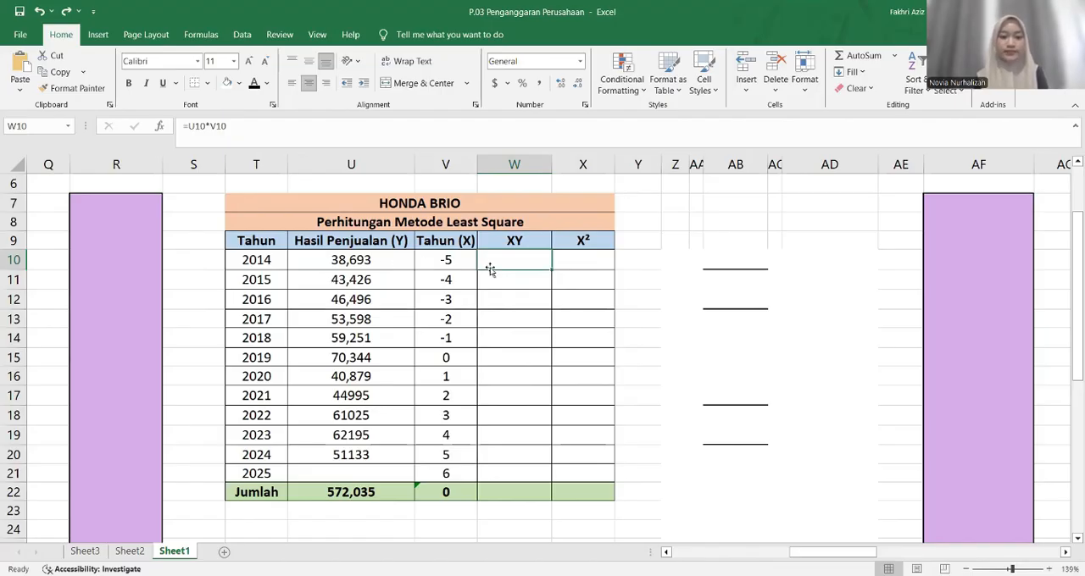
left_click(253, 84)
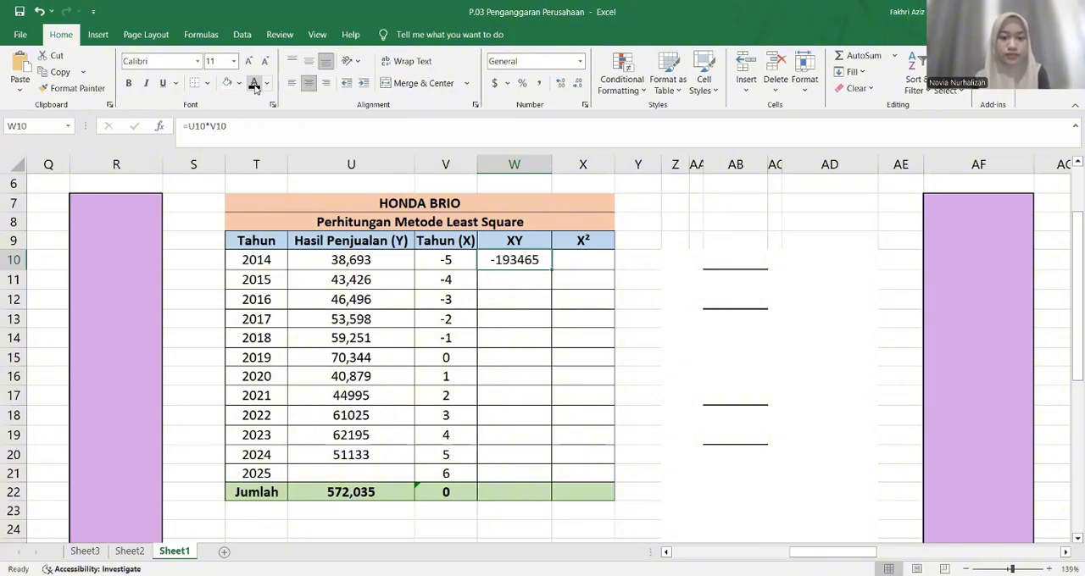
key("Down")
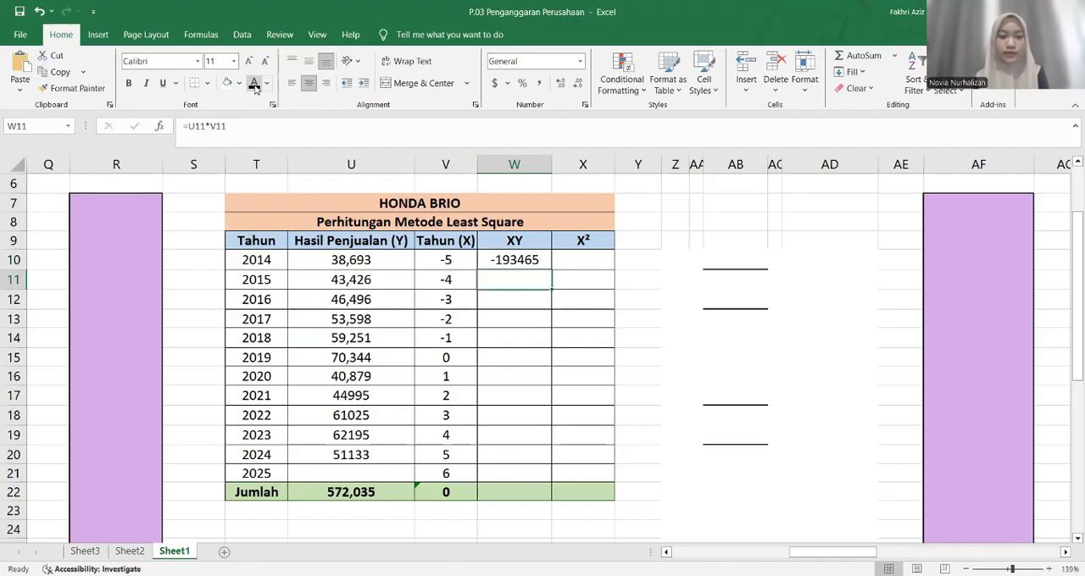
left_click(254, 84)
key("Down")
left_click(254, 84)
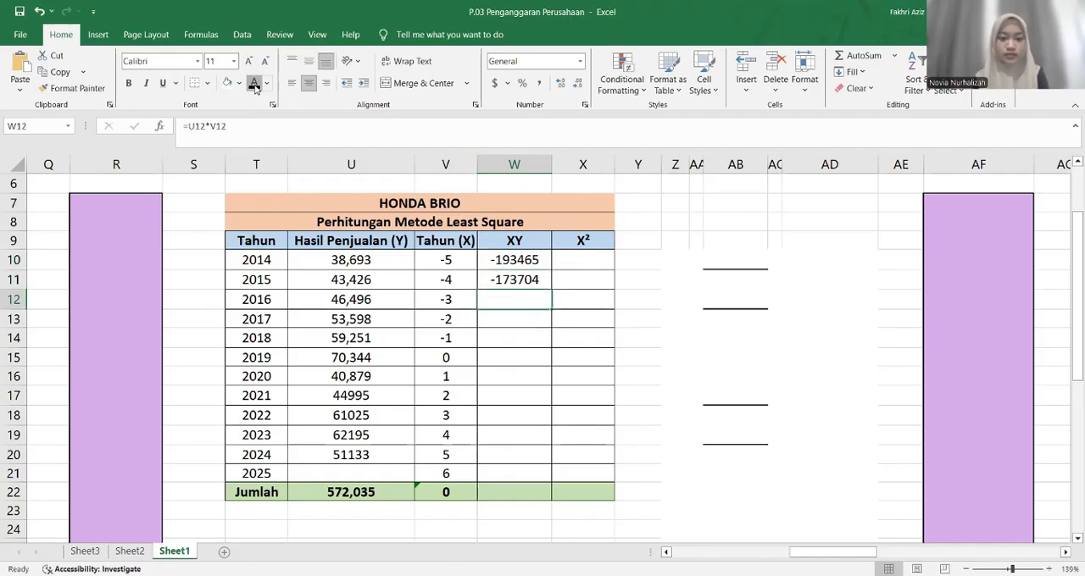
key("Down")
left_click(253, 84)
key("Down")
left_click(253, 84)
key("Down")
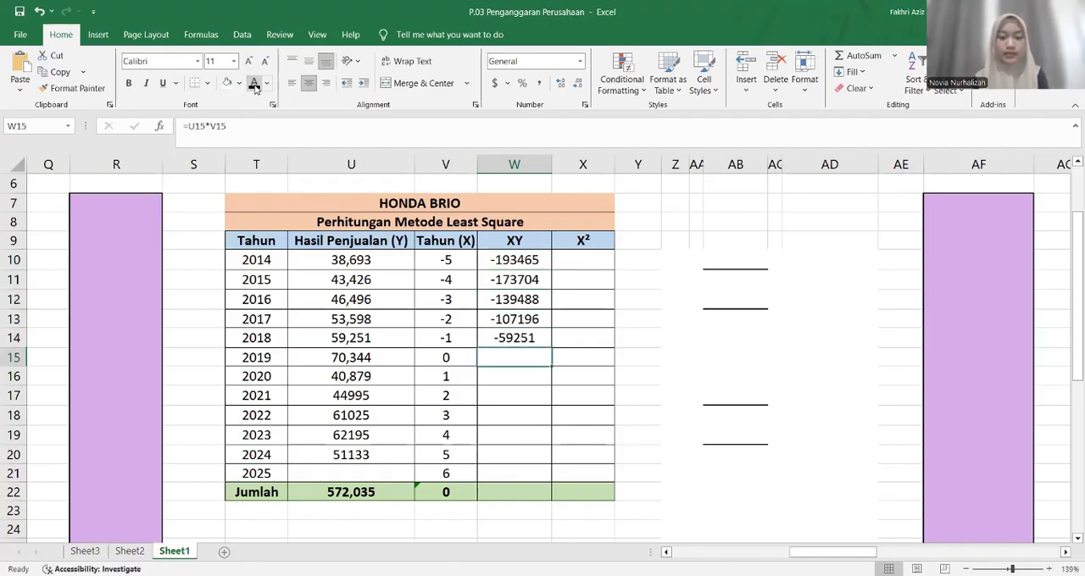
key("Down")
left_click(255, 88)
key("Down")
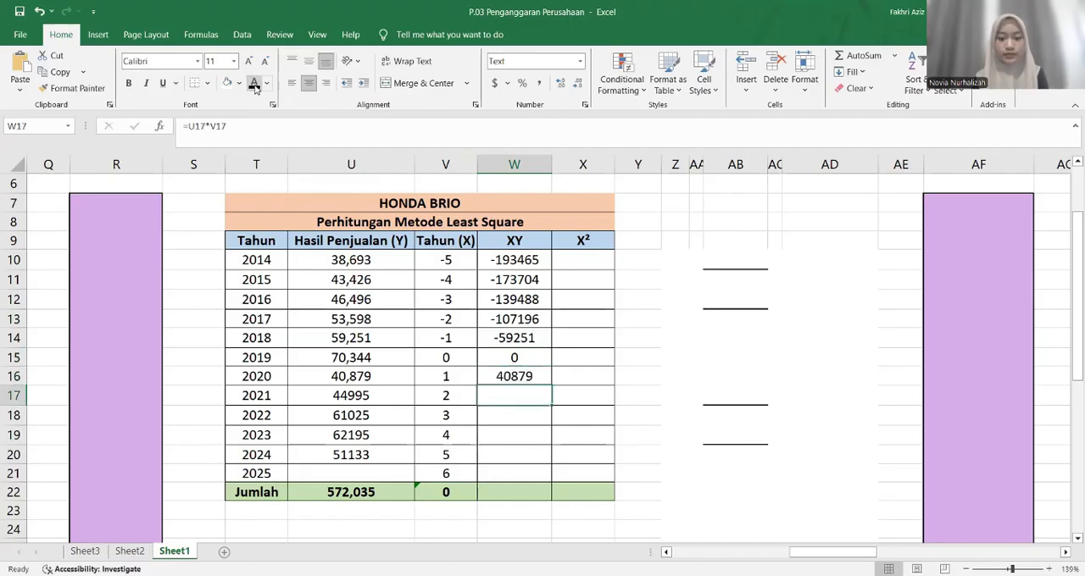
left_click(254, 87)
key("Down")
left_click(254, 87)
key("Down")
left_click(254, 87)
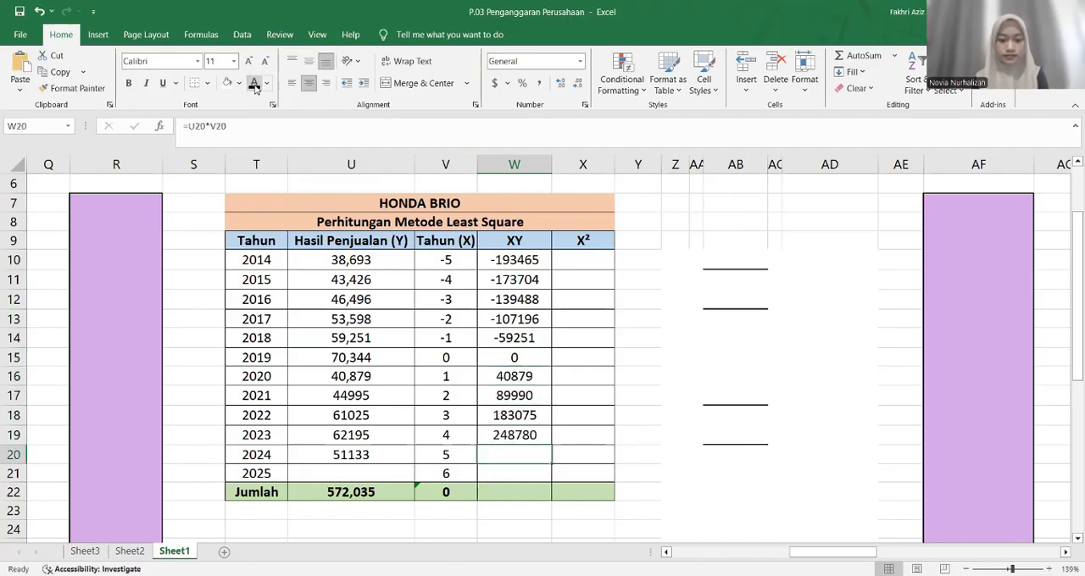
key("Down")
left_click(255, 87)
Total the XY values of W10:W20 in the Jumlah row with SUM
key("Down")
key("Down")
type("=s")
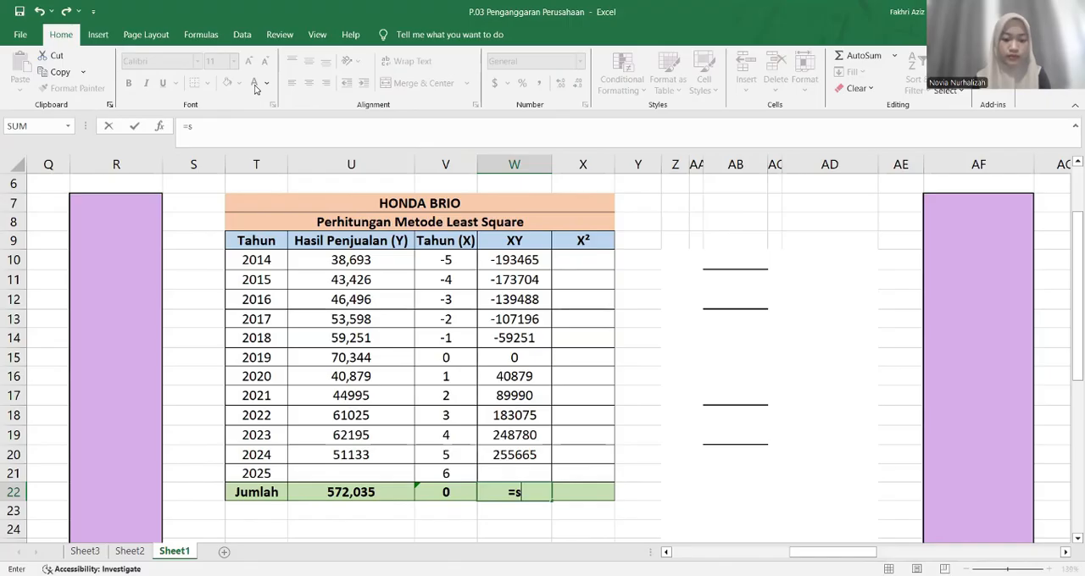
type("um")
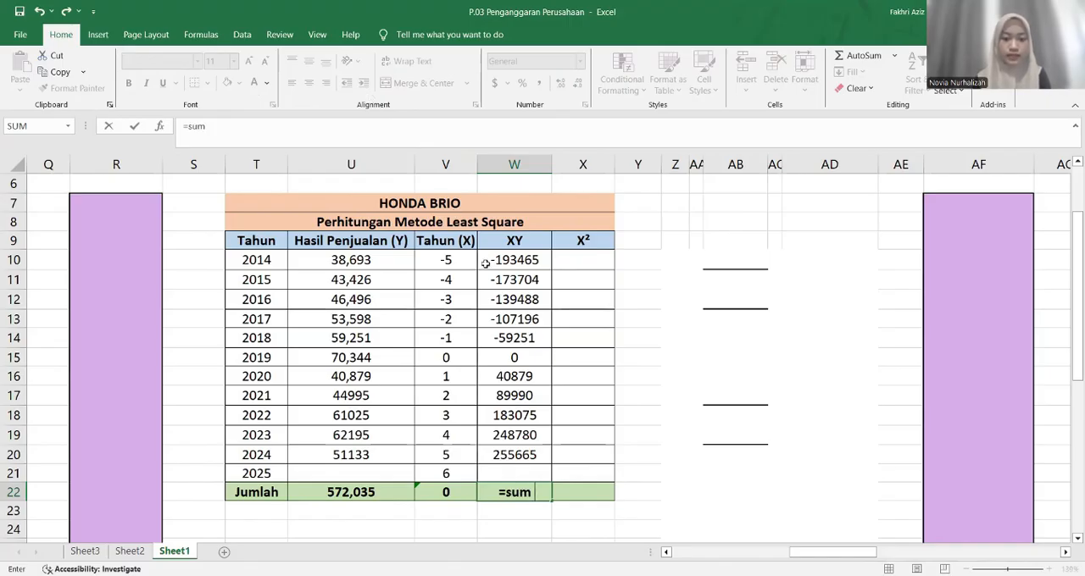
left_click_drag(486, 263, 496, 451)
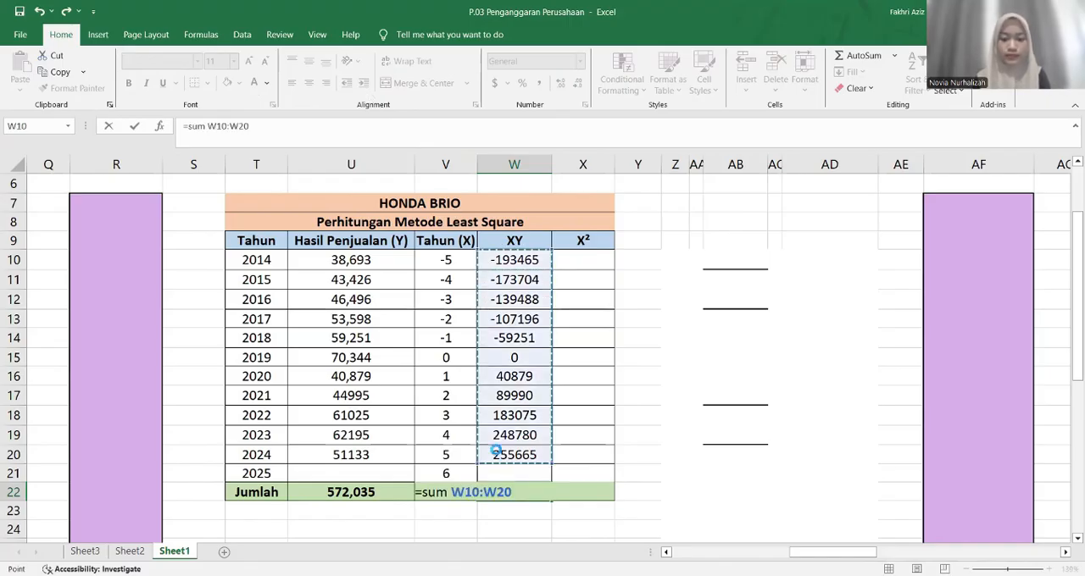
key("Return")
Show the hidden X² values for 2014 to 2024 in X10:X20 by setting their font color to black
left_click(593, 260)
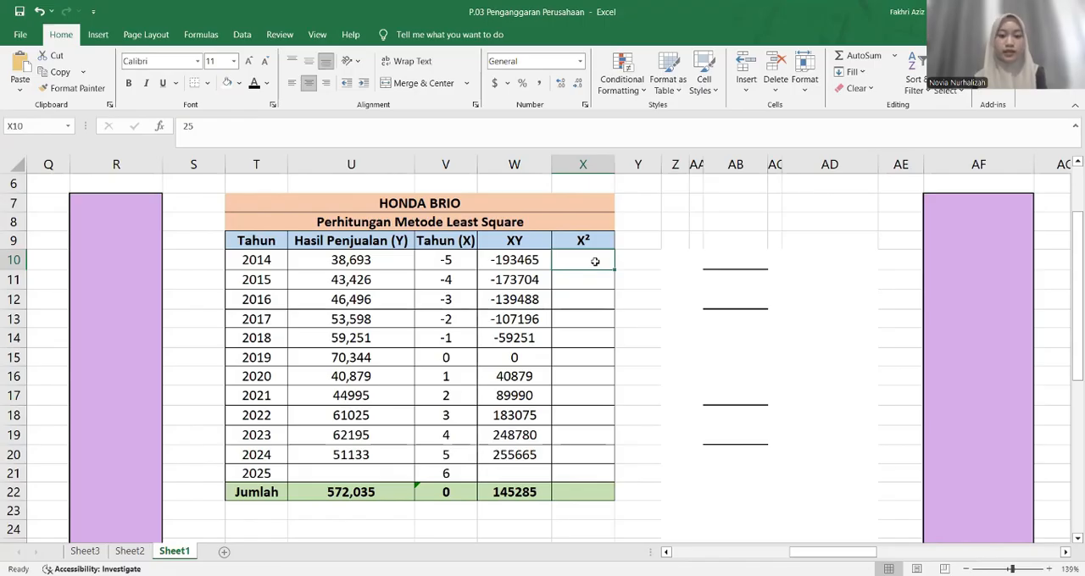
left_click(464, 260)
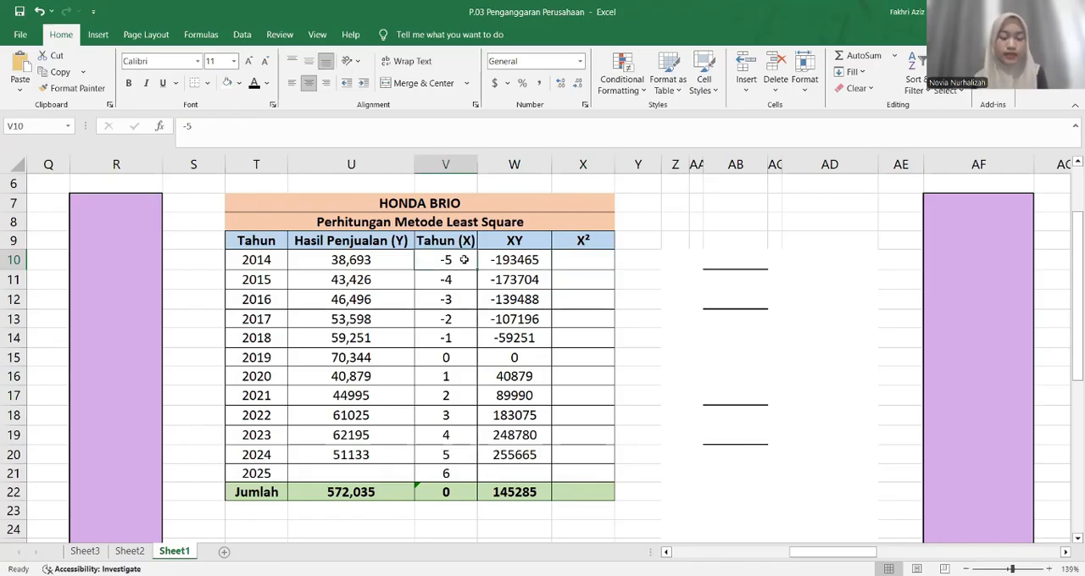
left_click(592, 261)
left_click(253, 86)
key("Down")
left_click(253, 87)
key("Down")
left_click(254, 87)
key("Down")
left_click(253, 88)
key("Down")
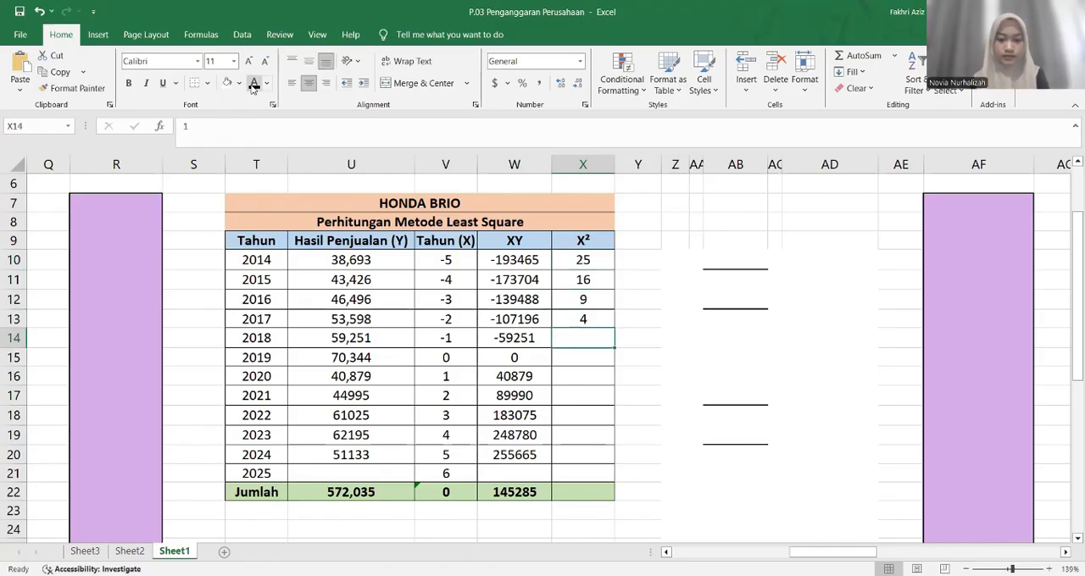
left_click(254, 87)
key("Down")
key("Down")
key("Up")
left_click(254, 87)
key("Down")
left_click(253, 87)
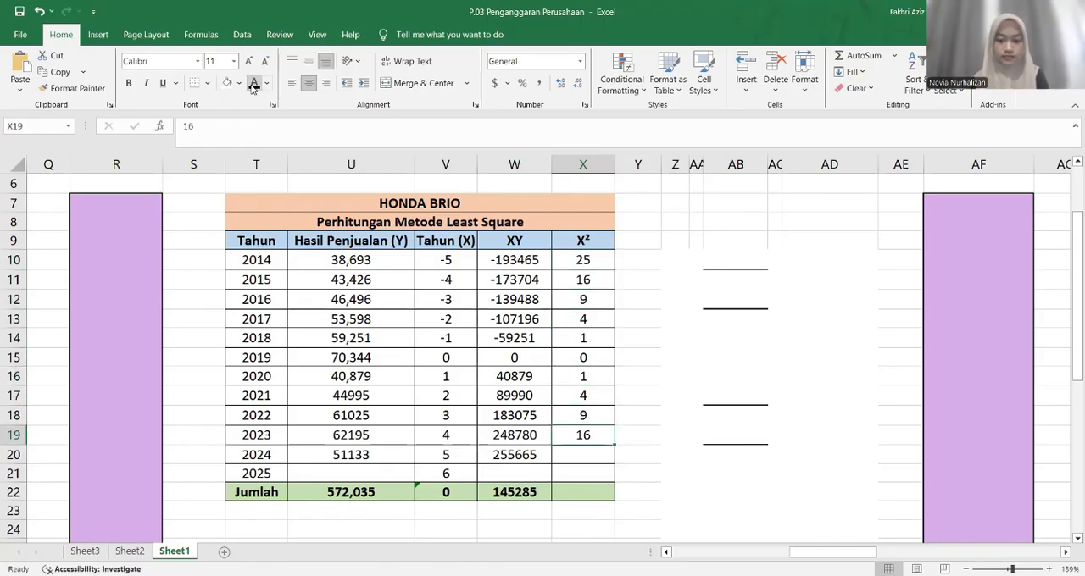
Total the X² values of X10:X20 in the Jumlah row with SUM
key("Down")
left_click(254, 88)
key("Down")
key("Down")
type("=sum")
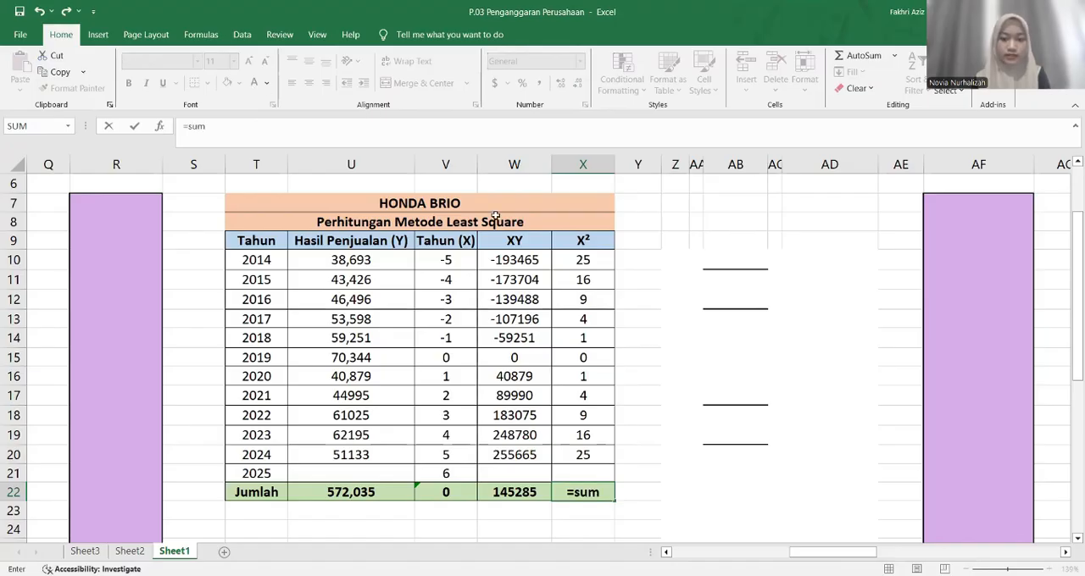
left_click_drag(564, 261, 573, 454)
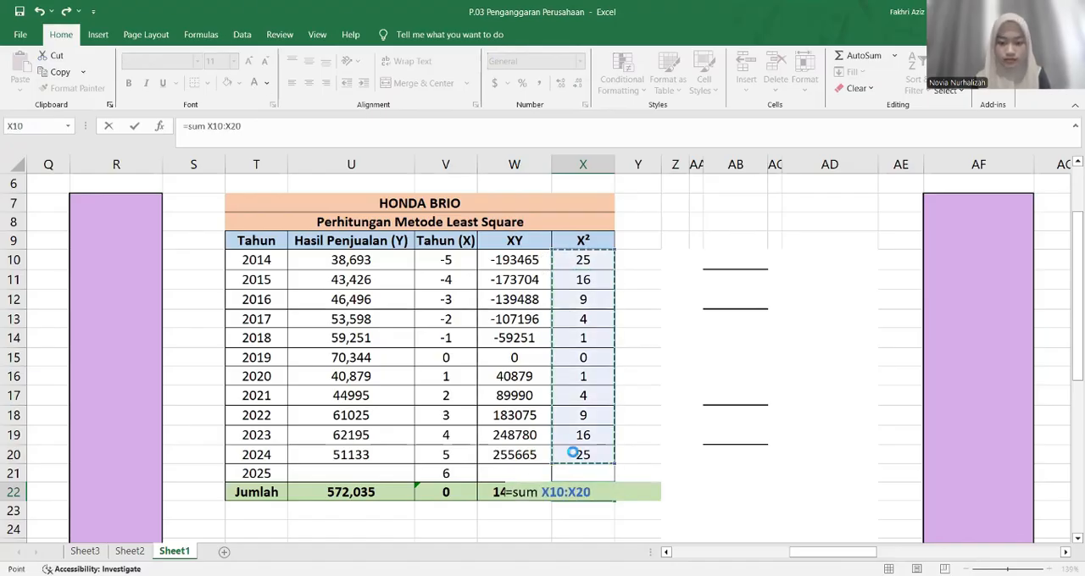
key("Return")
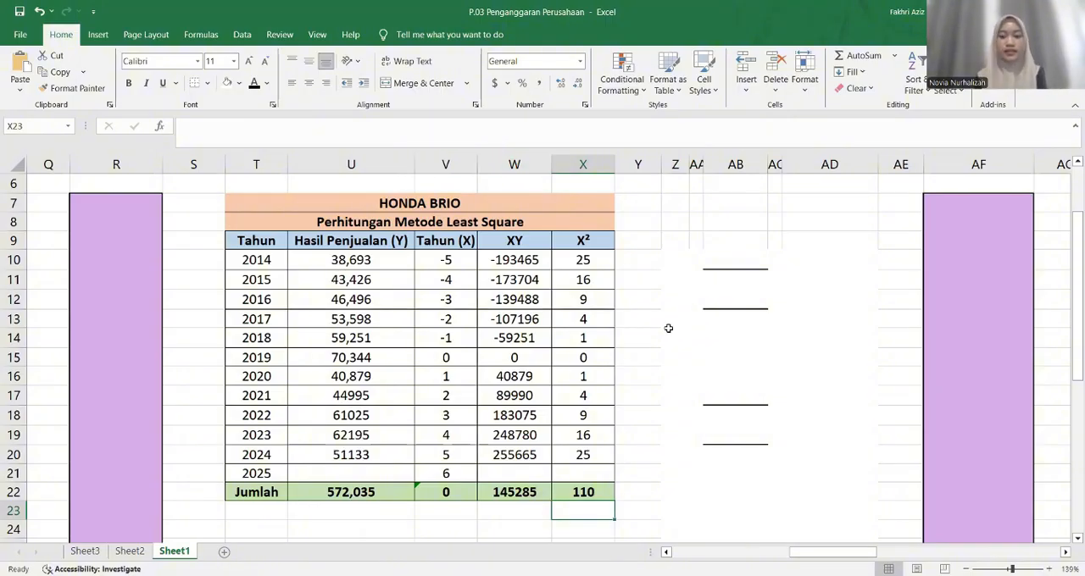
Show the hidden formula a = Σy / n in Z10:AB11 by setting its font color to black
left_click(718, 265)
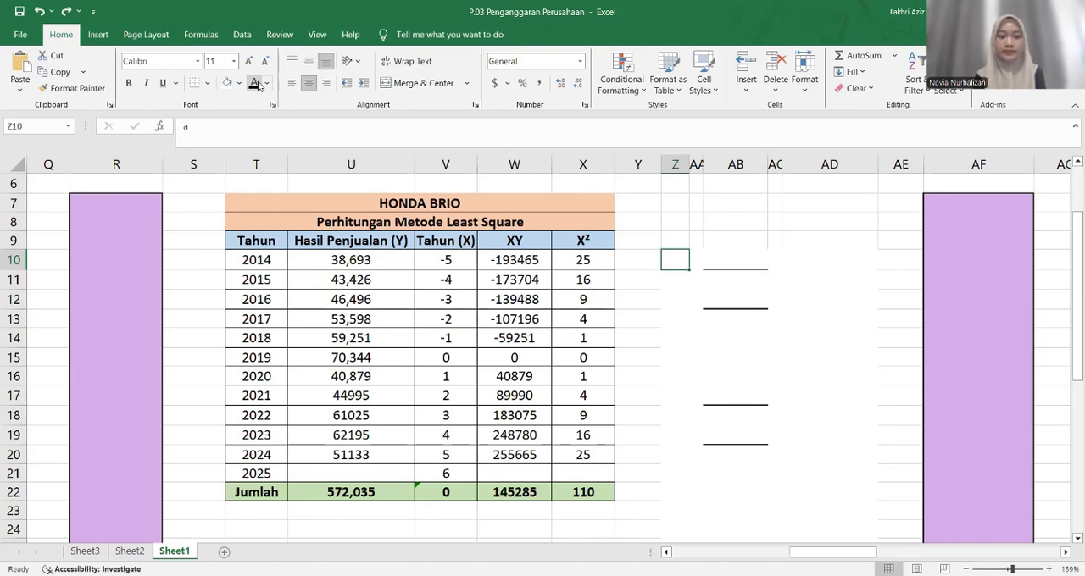
left_click(260, 85)
key("Right")
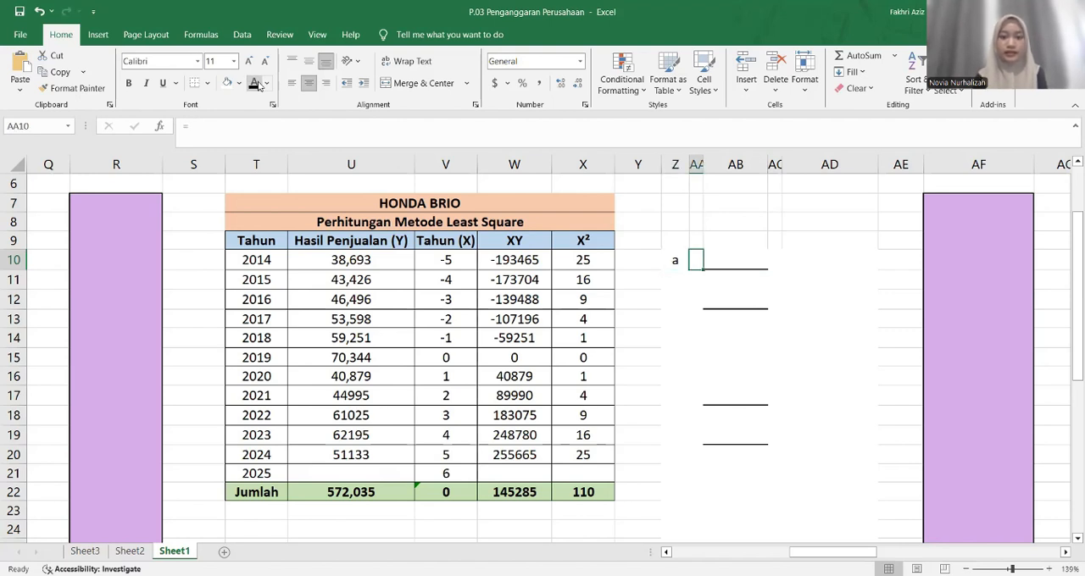
key("ctrl+z")
key("ctrl+y")
key("Right")
left_click(260, 86)
key("Right")
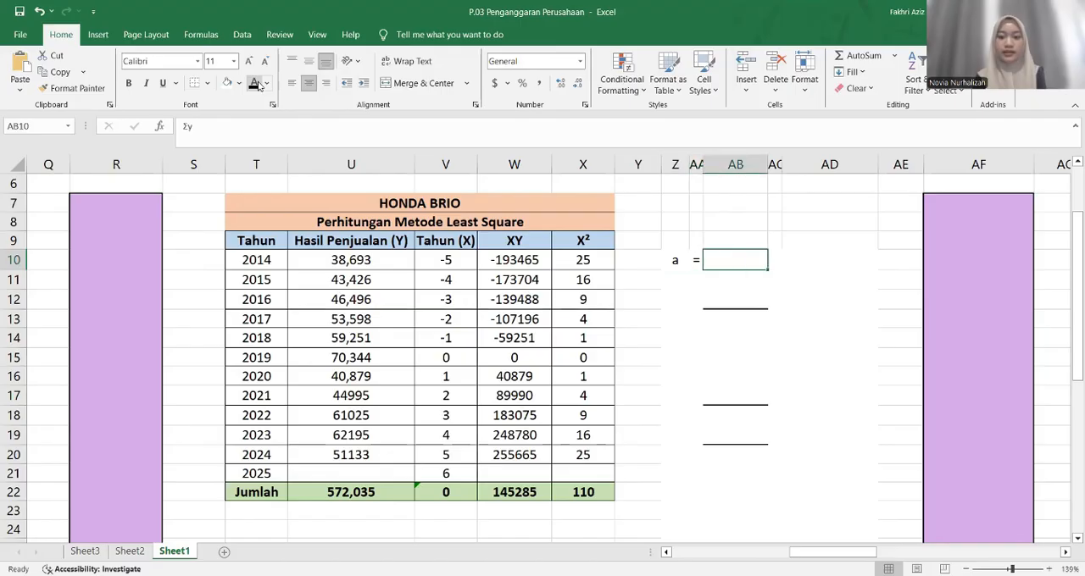
left_click(260, 86)
key("Down")
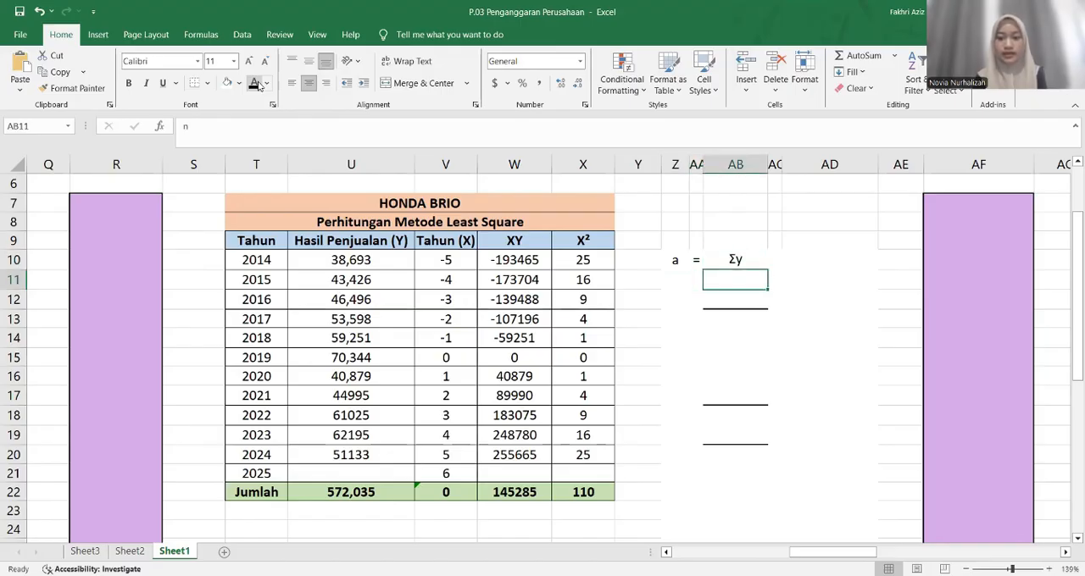
left_click(259, 85)
Show the hidden values 572,035 over 11 in AB12:AB13 and the result = 52,003 in AA14:AB14 with black font
key("Down")
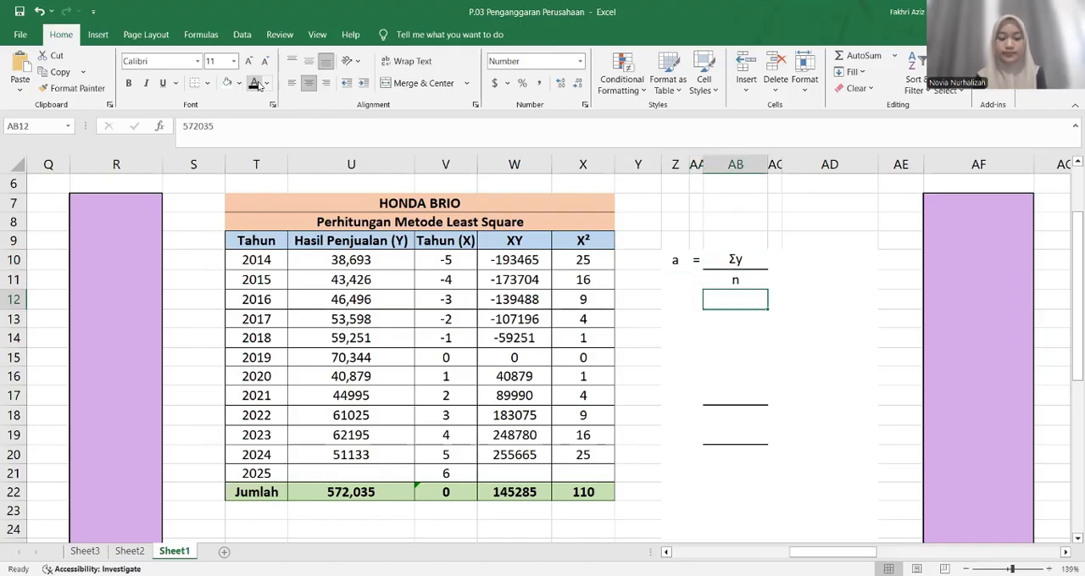
left_click(256, 491)
left_click(725, 300)
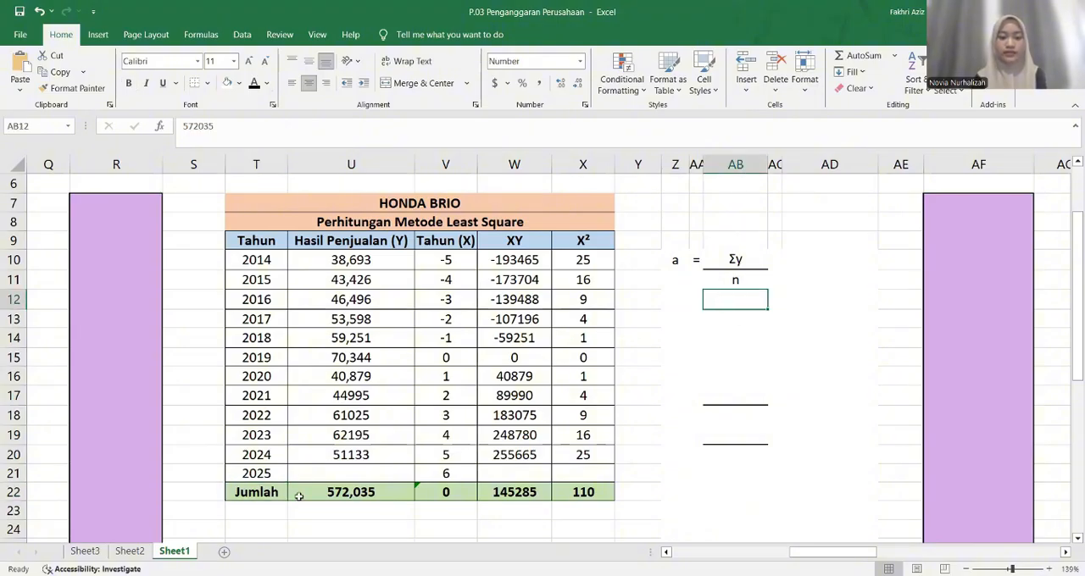
left_click(254, 85)
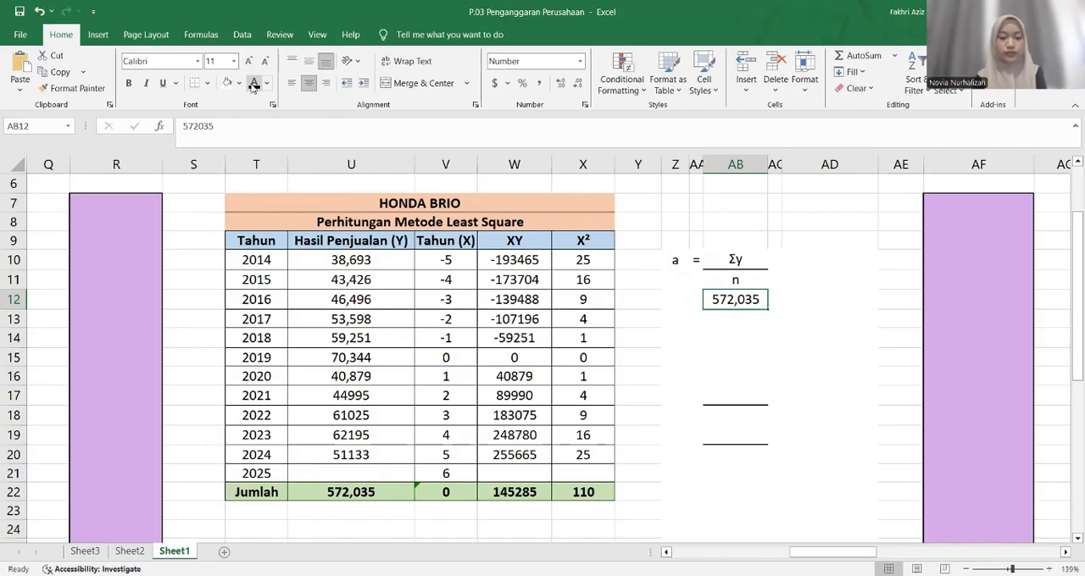
key("Down")
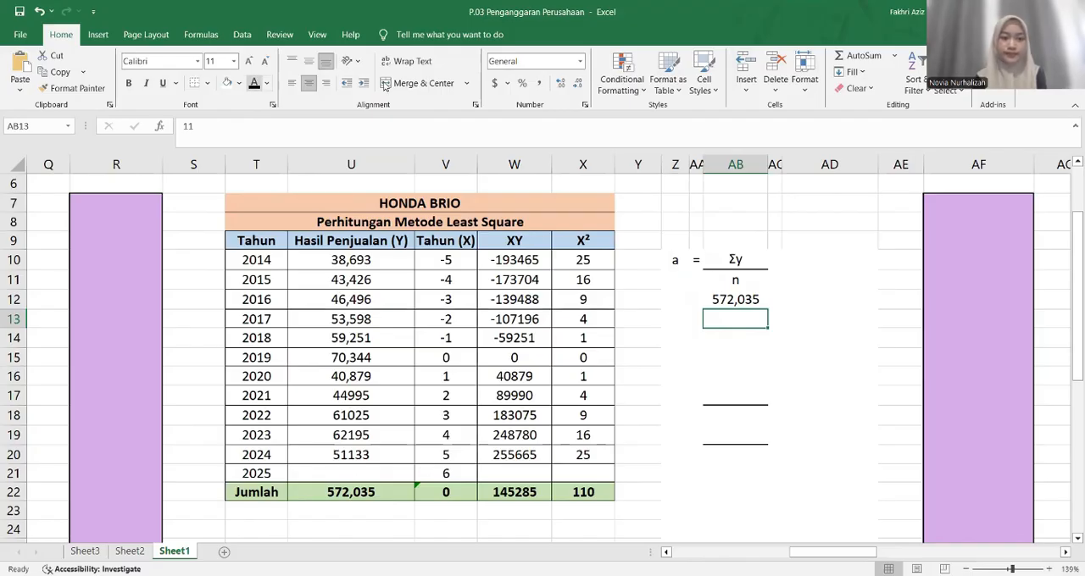
left_click(255, 84)
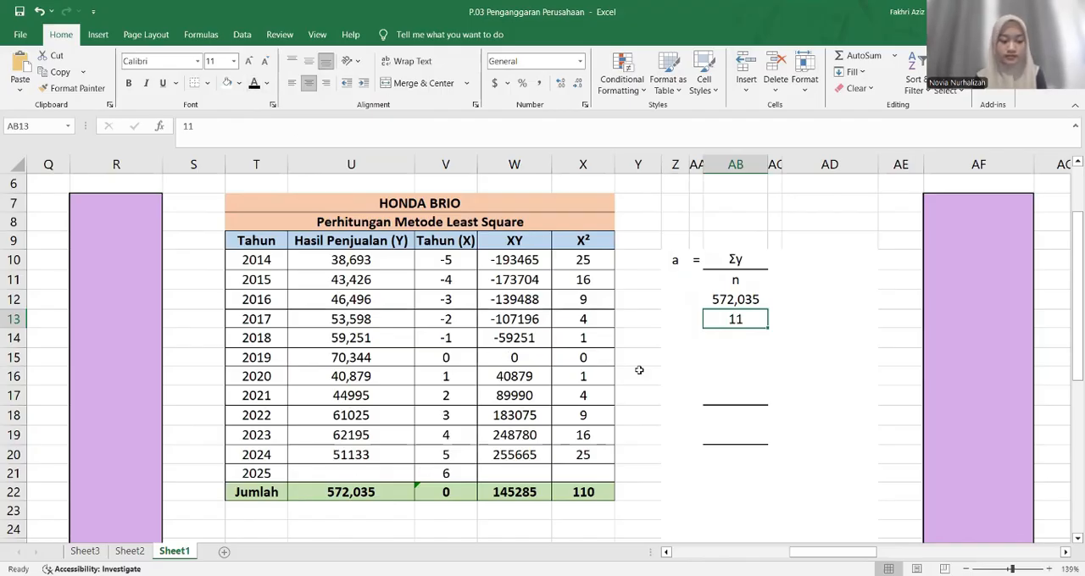
left_click(703, 338)
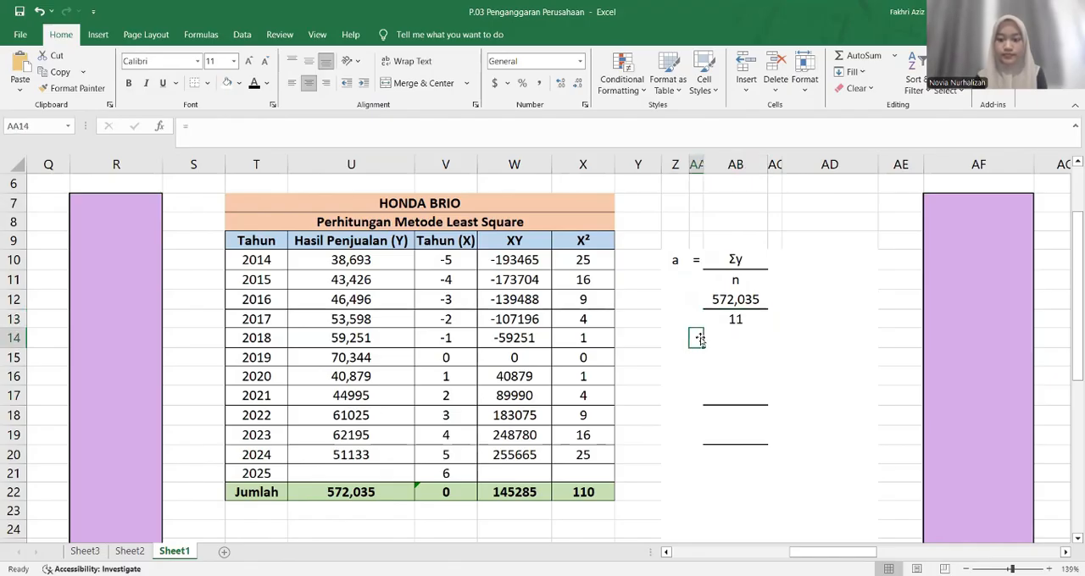
left_click(256, 89)
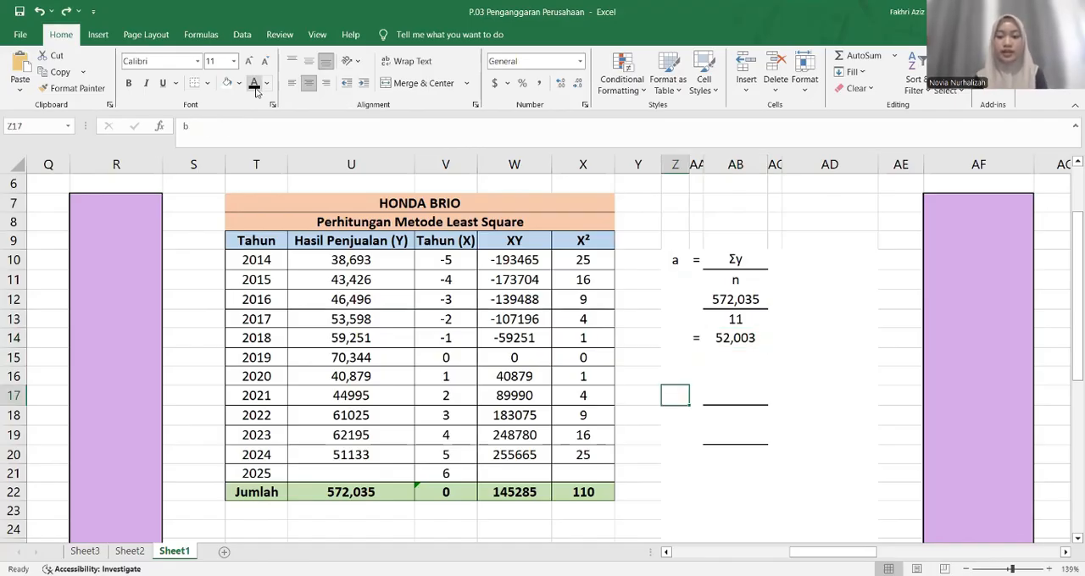
Show the hidden formula b = Σxy / Σx² in Z17:AB18 by setting its font color to black
left_click(256, 89)
key("Right")
left_click(256, 89)
key("Right")
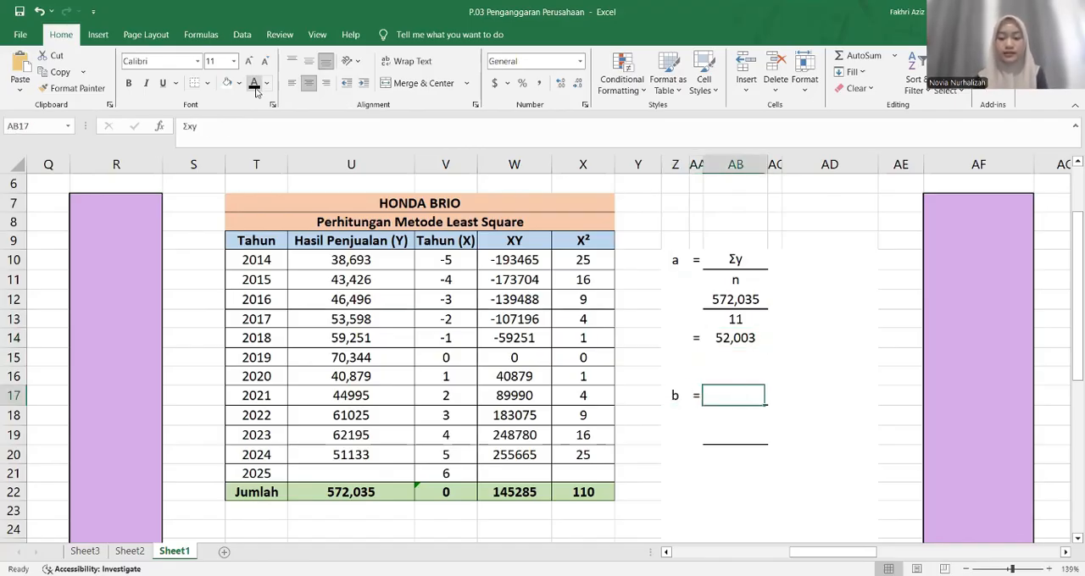
left_click(256, 89)
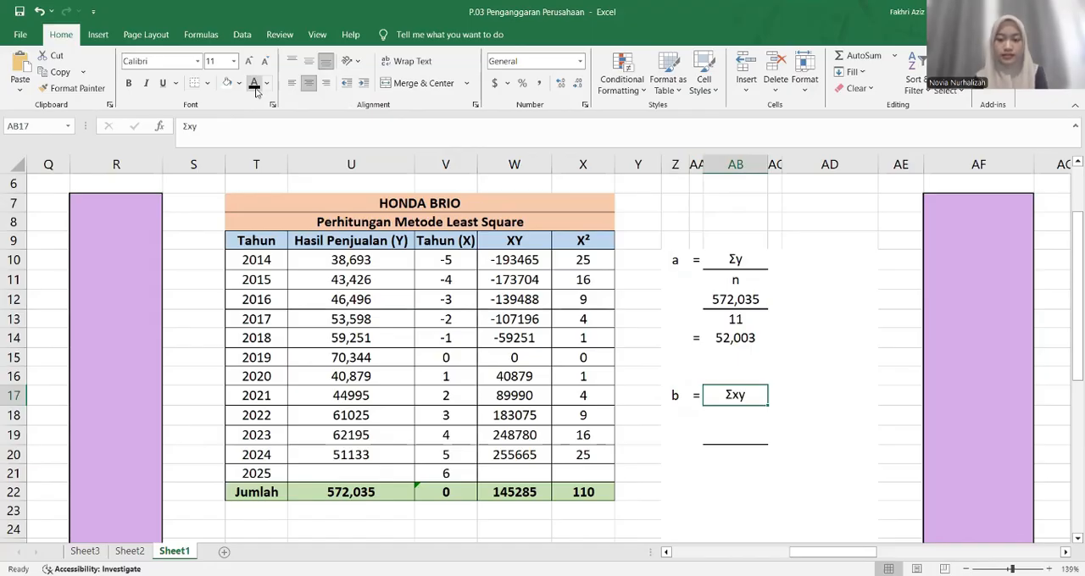
key("Down")
left_click(256, 89)
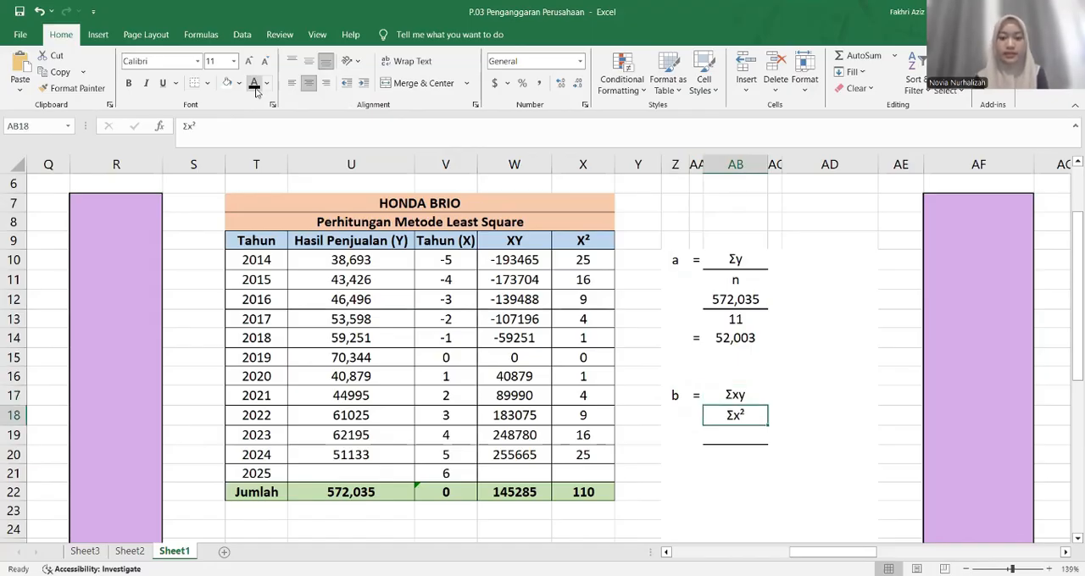
Show the hidden substitution = 145,285 over 110 in AA19:AB20 by setting its font color to black
key("Down")
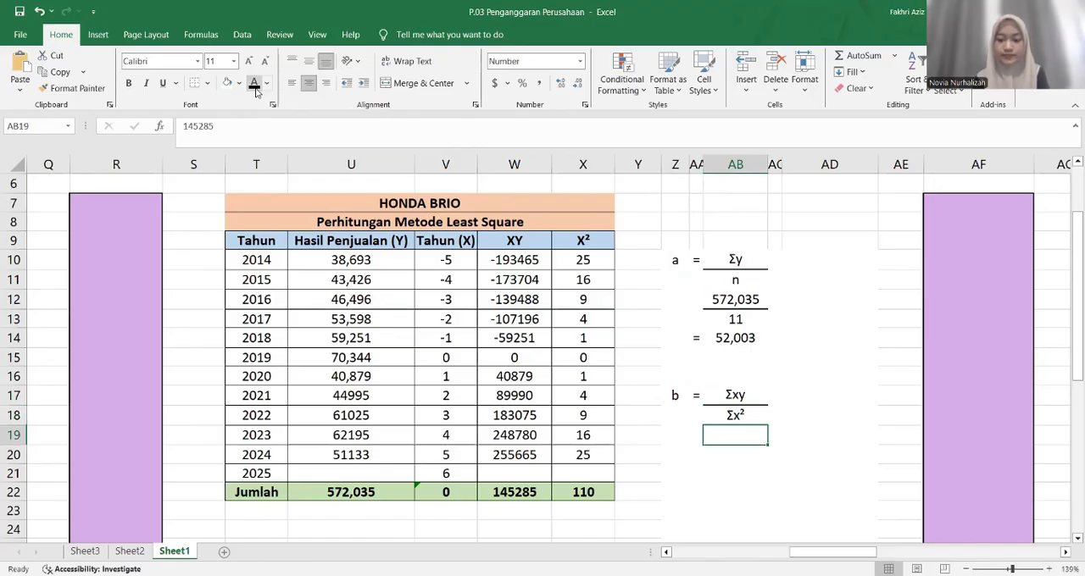
key("Left")
left_click(256, 89)
key("Right")
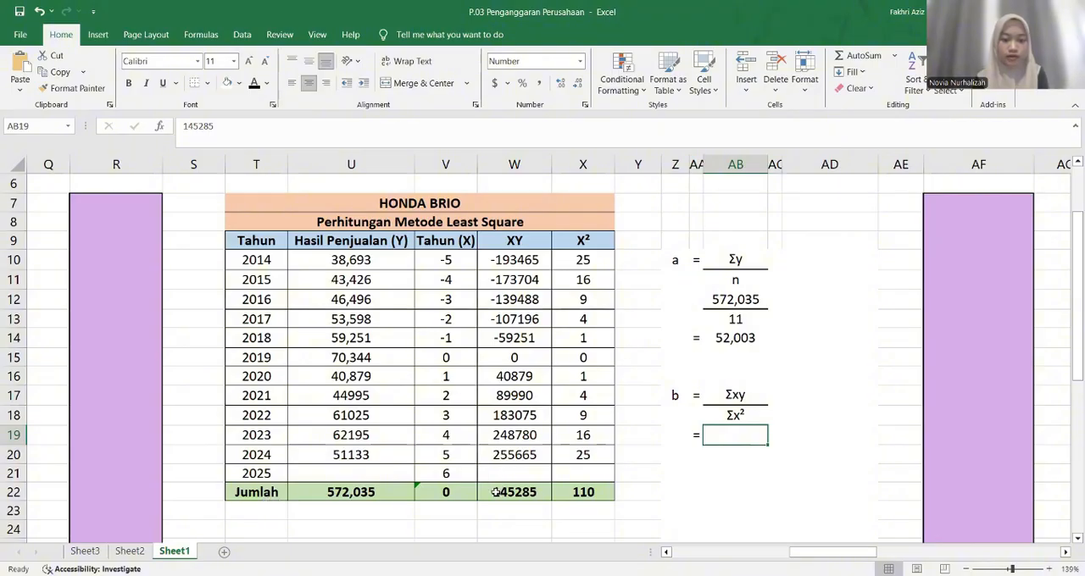
left_click(252, 87)
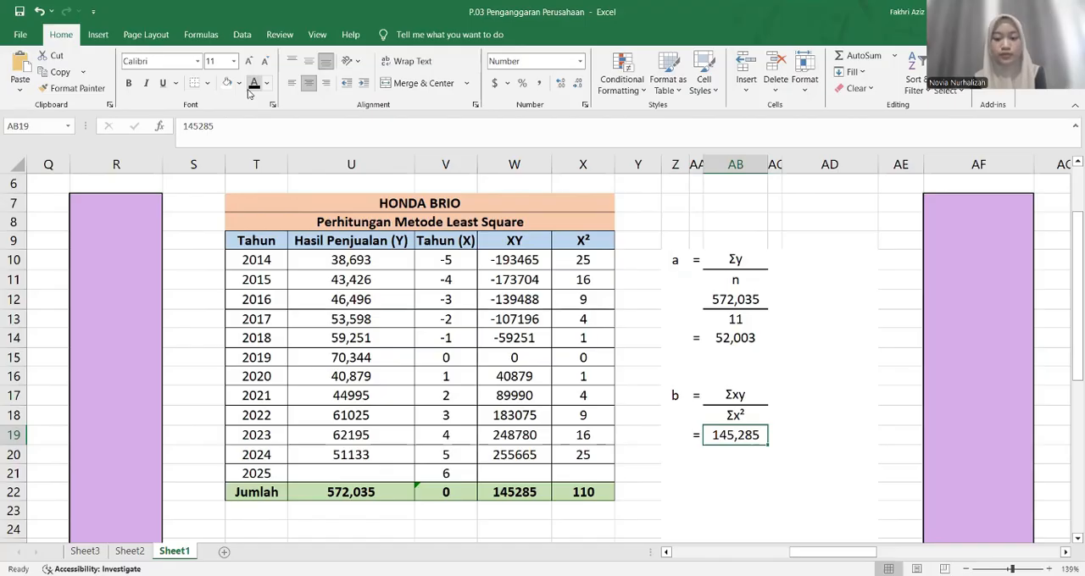
key("Down")
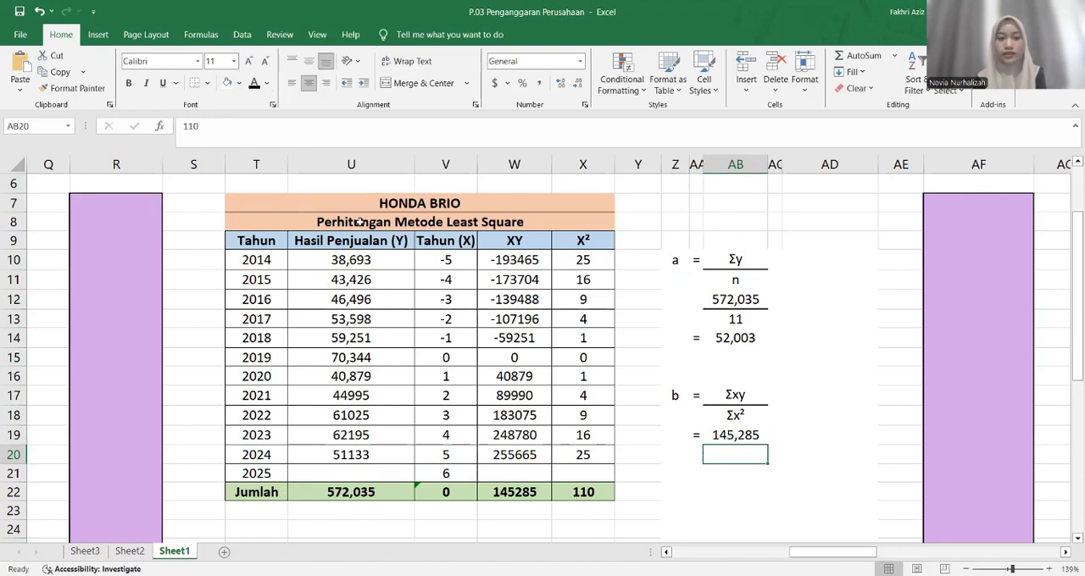
left_click(254, 84)
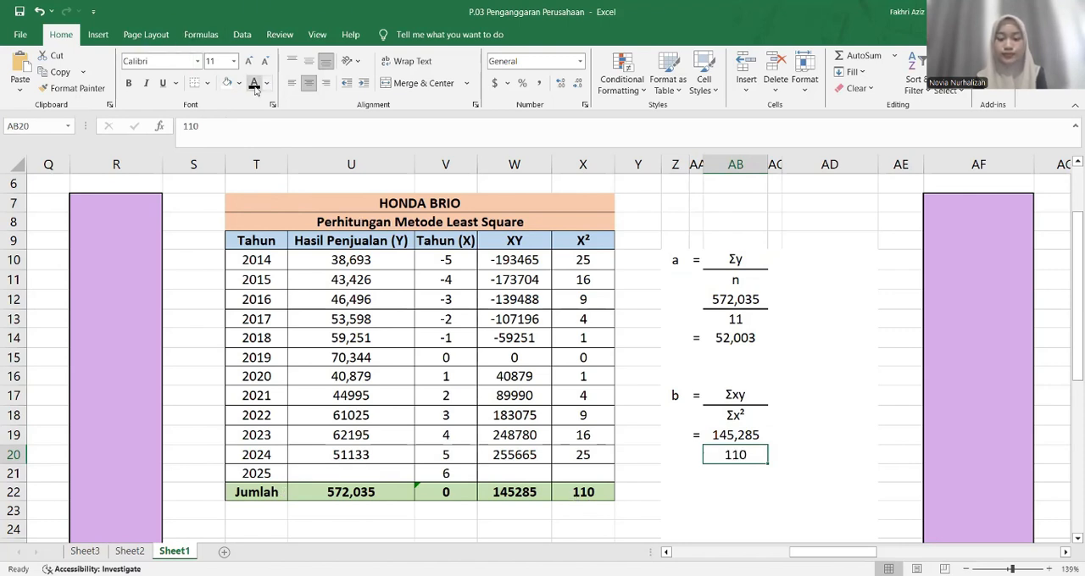
Show the hidden result of b, = 1,320.77, in AA21:AB21 by setting its font color to black
key("Down")
key("Left")
key("Right")
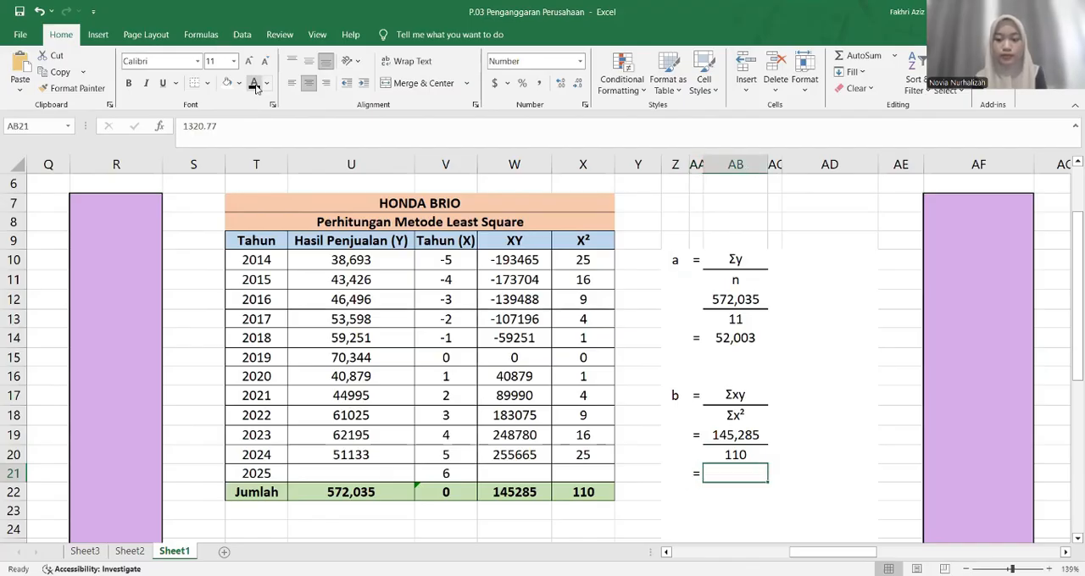
left_click(254, 84)
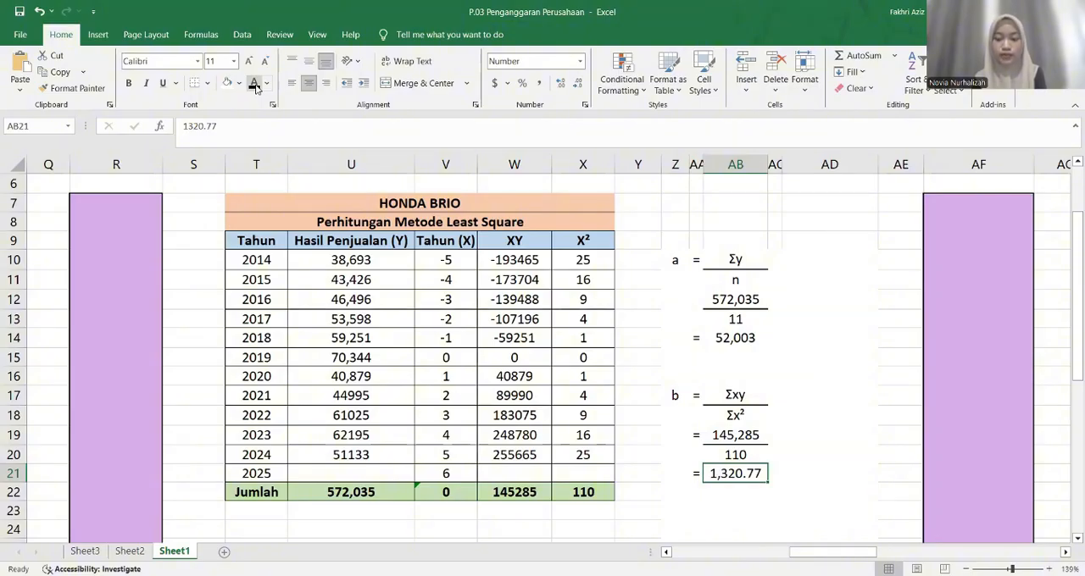
Show the hidden forecast equation y = a + bx in Z24:AB24 by setting its font color to black
key("Down")
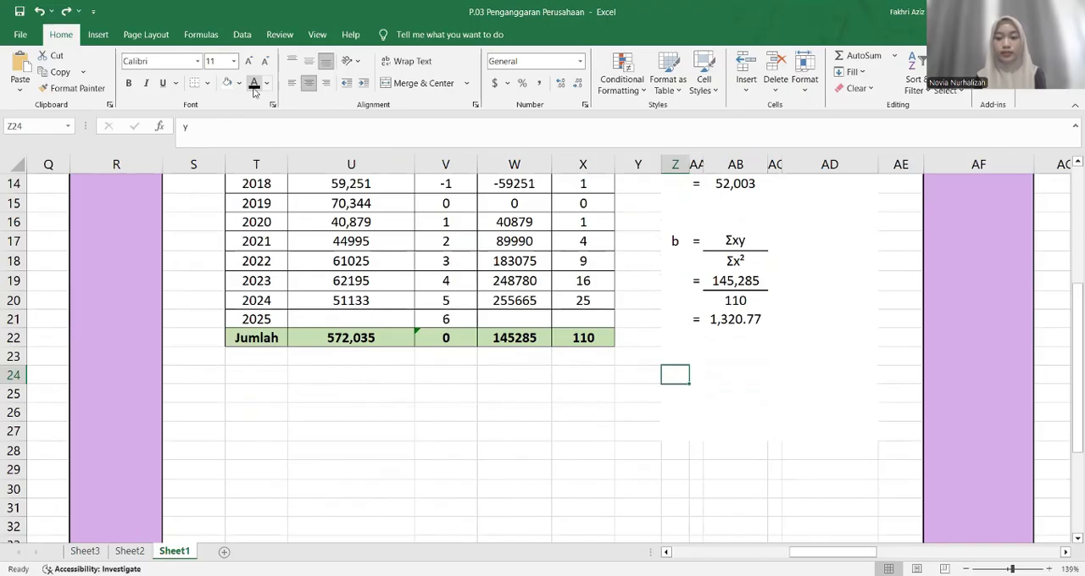
key("ctrl+y")
key("ctrl+y")
key("ctrl+y")
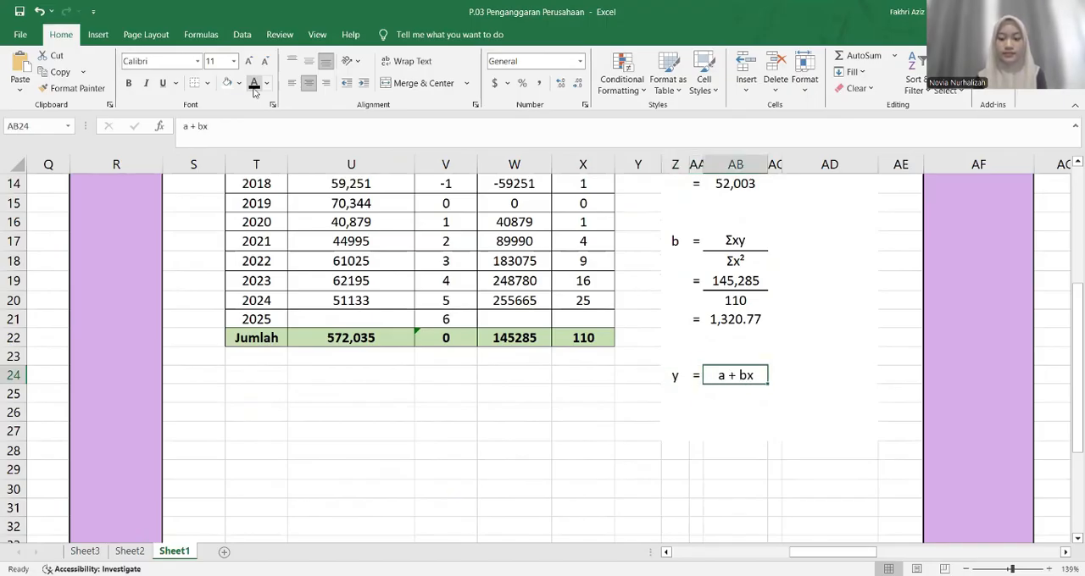
Show the hidden substitution = 52,003 + 1.320,77 (6) in AA25:AD25 with black font, and select the 2025 X value in V21
key("ctrl+y")
scroll(537, 264, "up", 2)
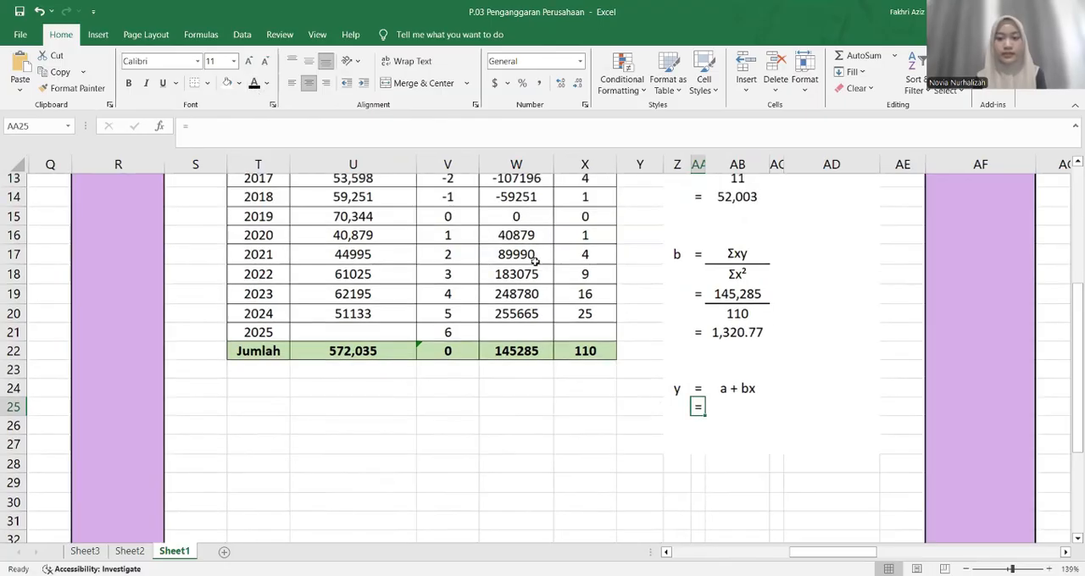
left_click(756, 283)
left_click(736, 492)
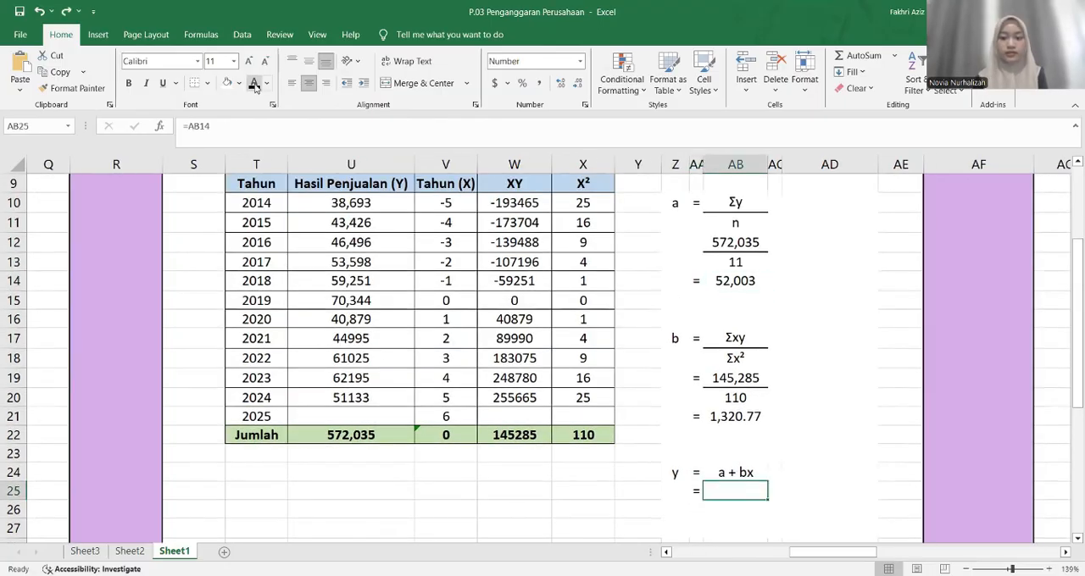
left_click(256, 86)
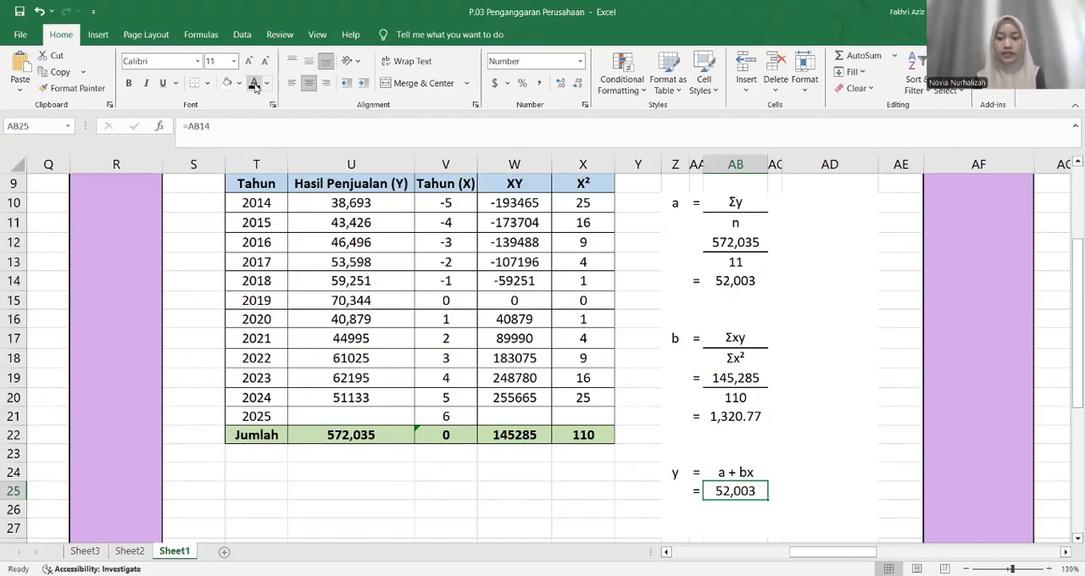
key("Right")
type("+")
key("Right")
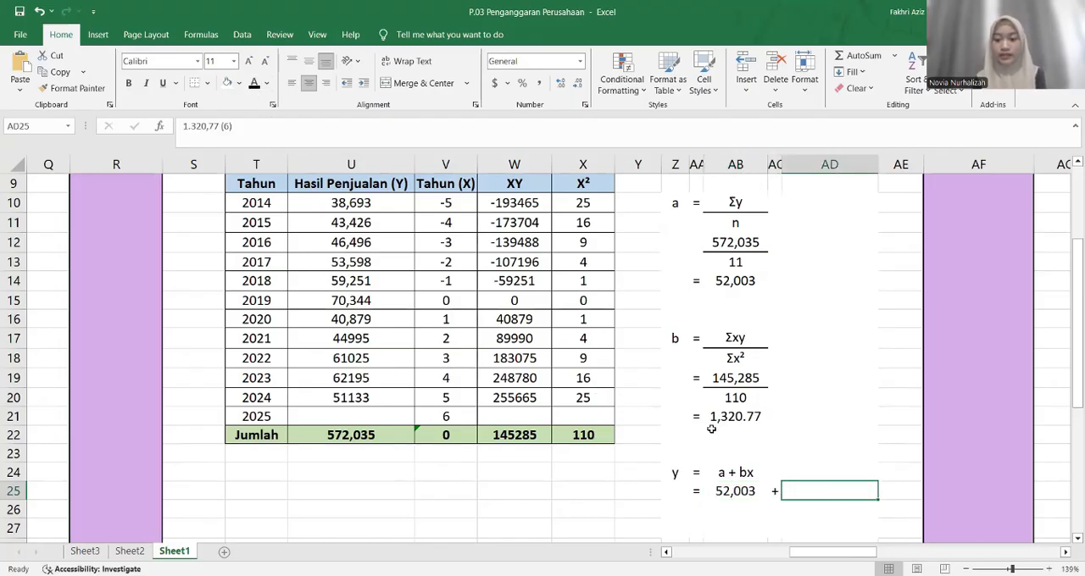
left_click(255, 85)
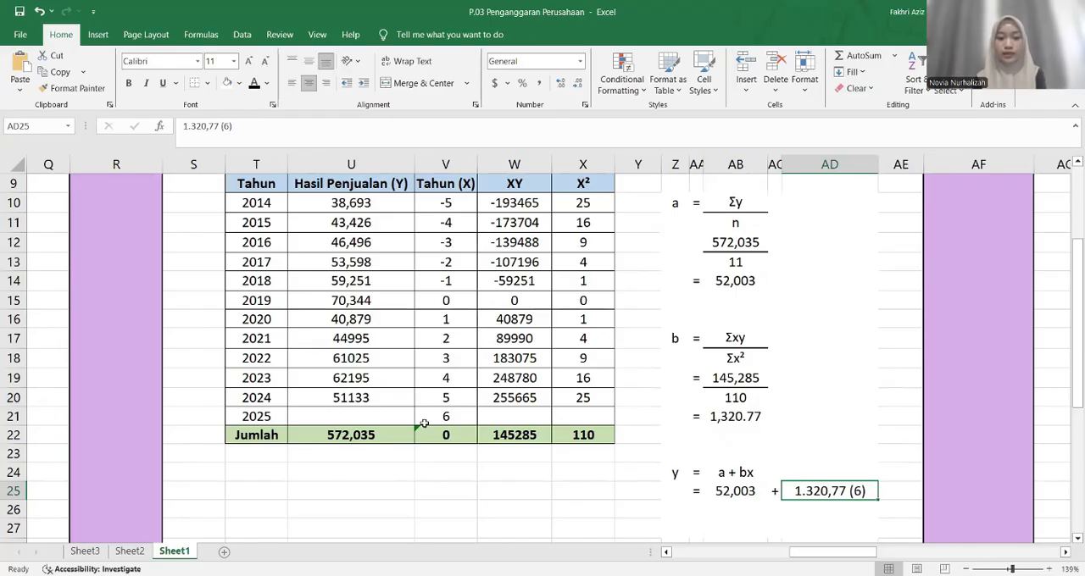
left_click(424, 424)
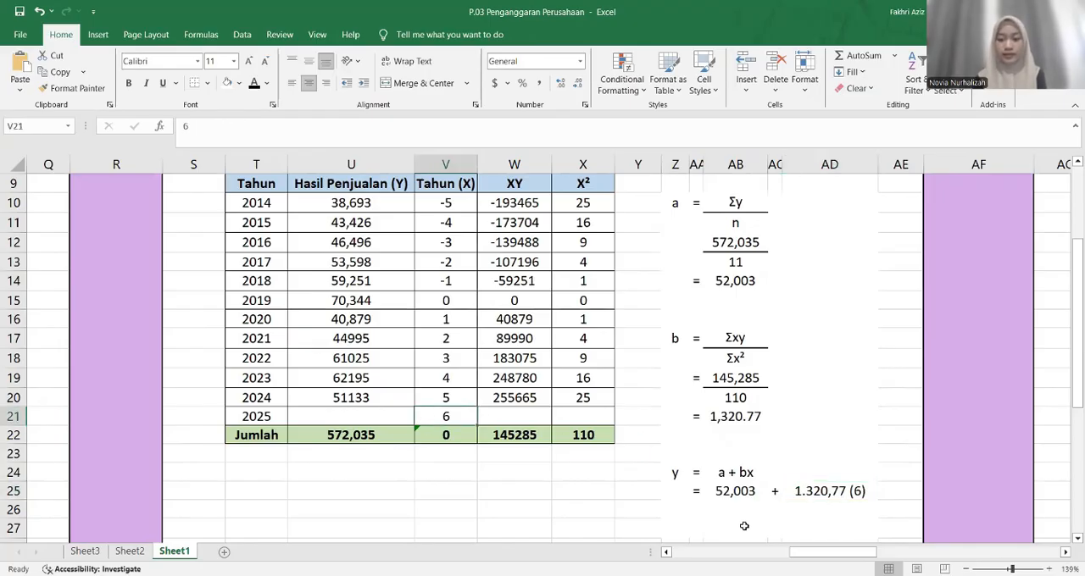
Show the hidden line = 52,003 + 7,925 in AA26:AD26 by setting its font color to black
left_click(700, 508)
scroll(700, 509, "down", 2)
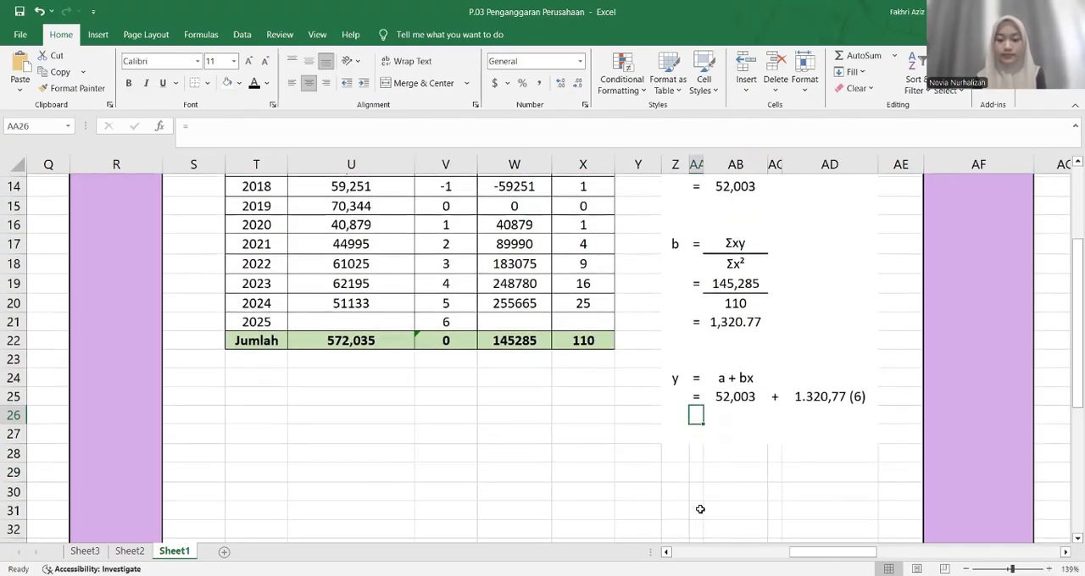
left_click(254, 86)
key("Right")
left_click(253, 86)
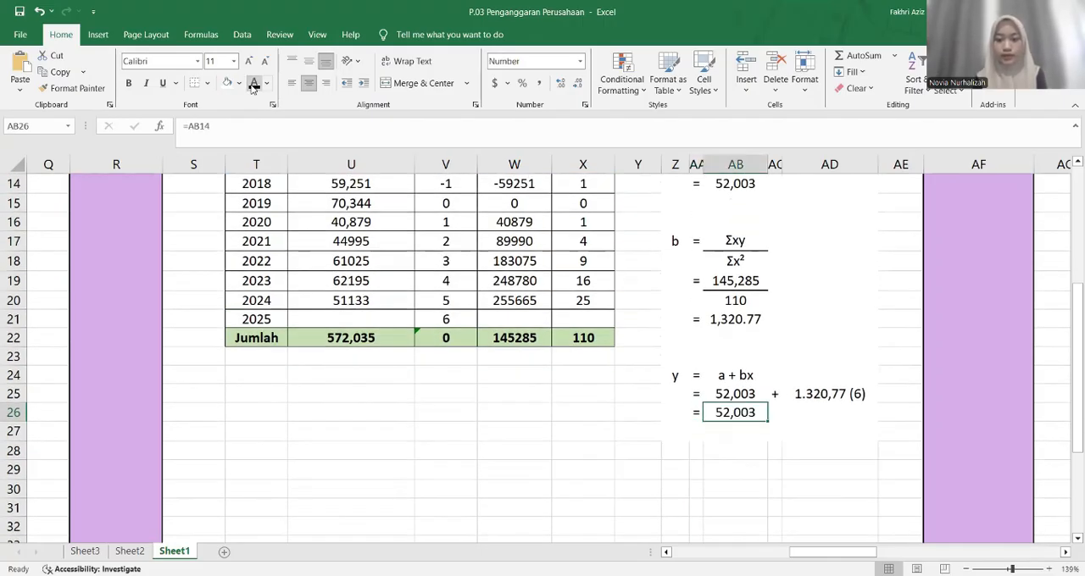
key("Right")
left_click(254, 86)
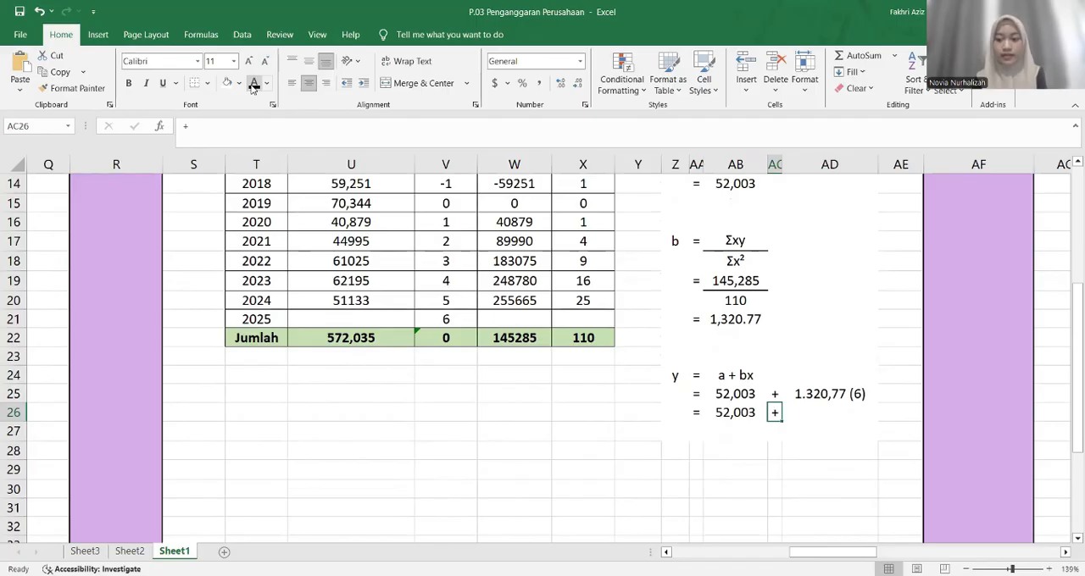
key("Right")
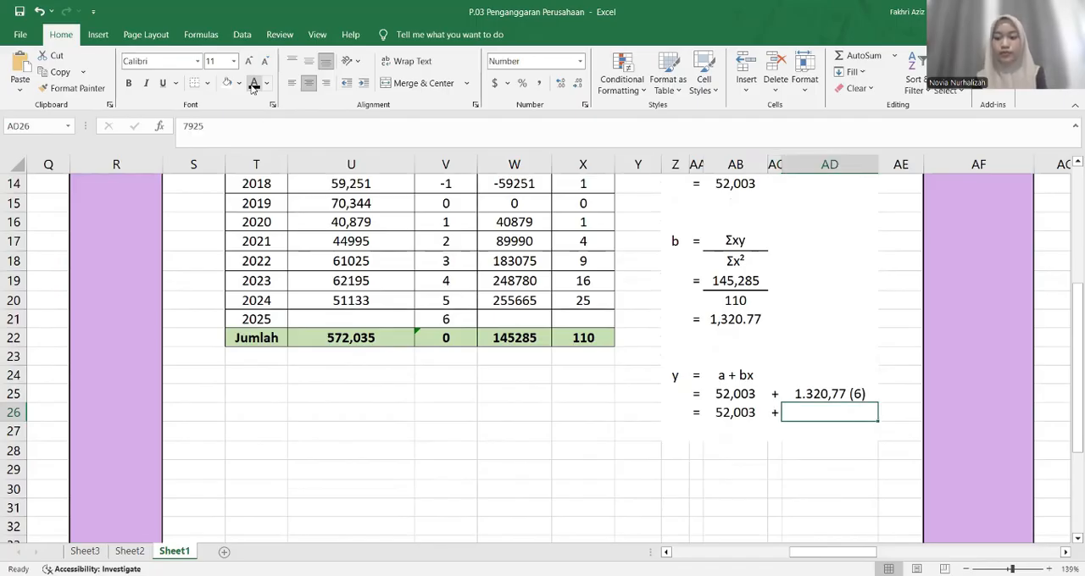
left_click(252, 86)
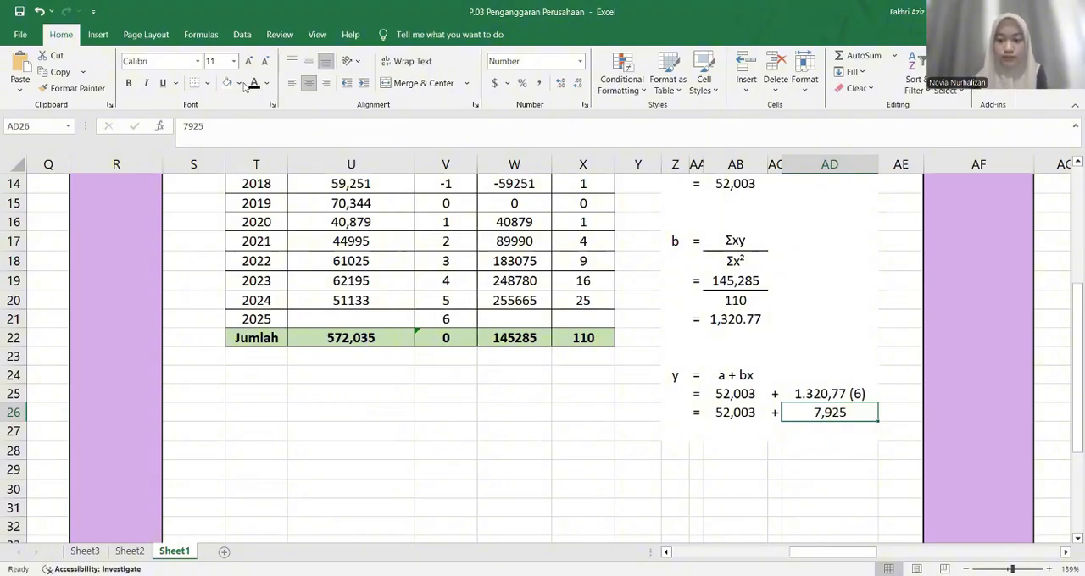
Show the hidden final line = 59,928 in AA27:AB27 by setting its font color to black
key("Down")
key("Left")
key("Left")
key("Left")
type("=")
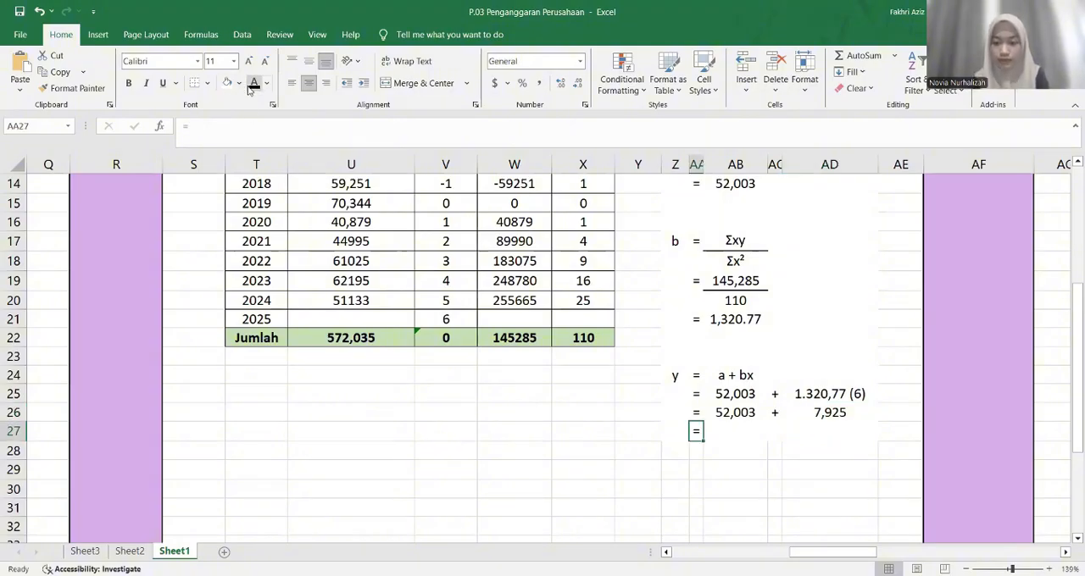
key("Right")
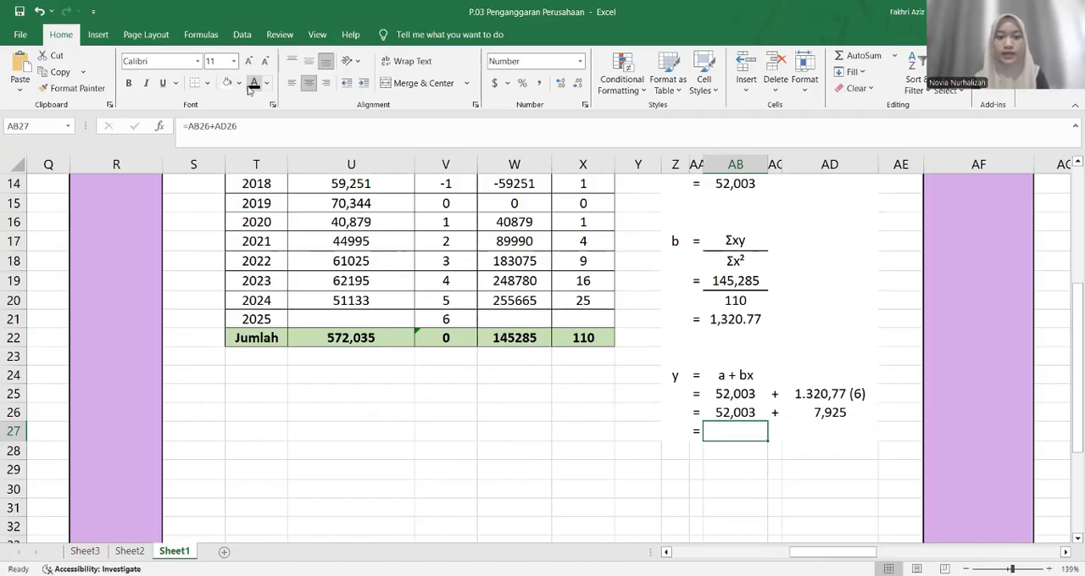
left_click(250, 90)
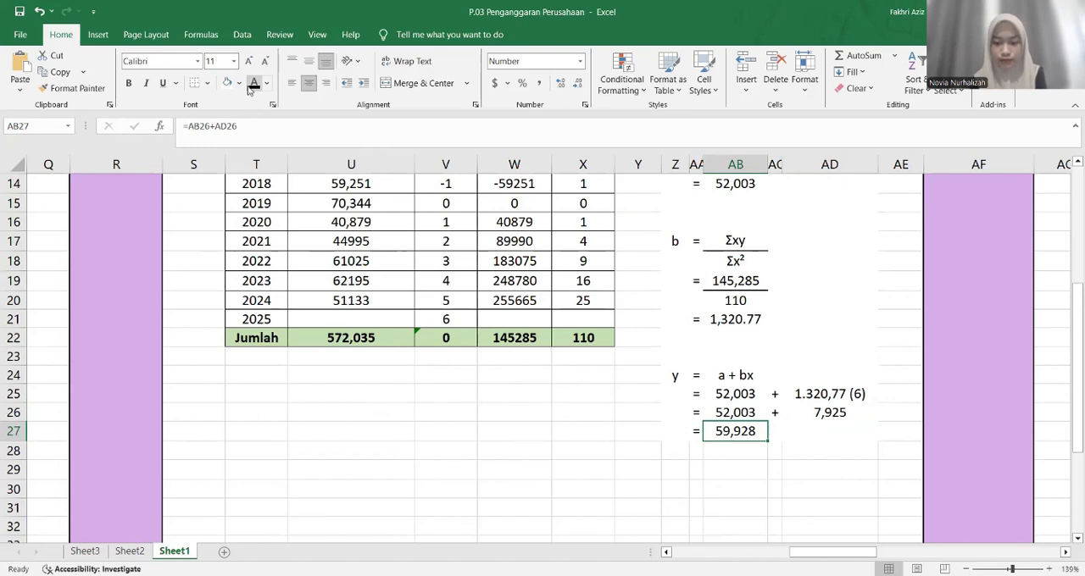
Highlight the Least Square results of a, b and y in AB14, AB21 and AB27 with a light orange fill
scroll(699, 366, "up", 3)
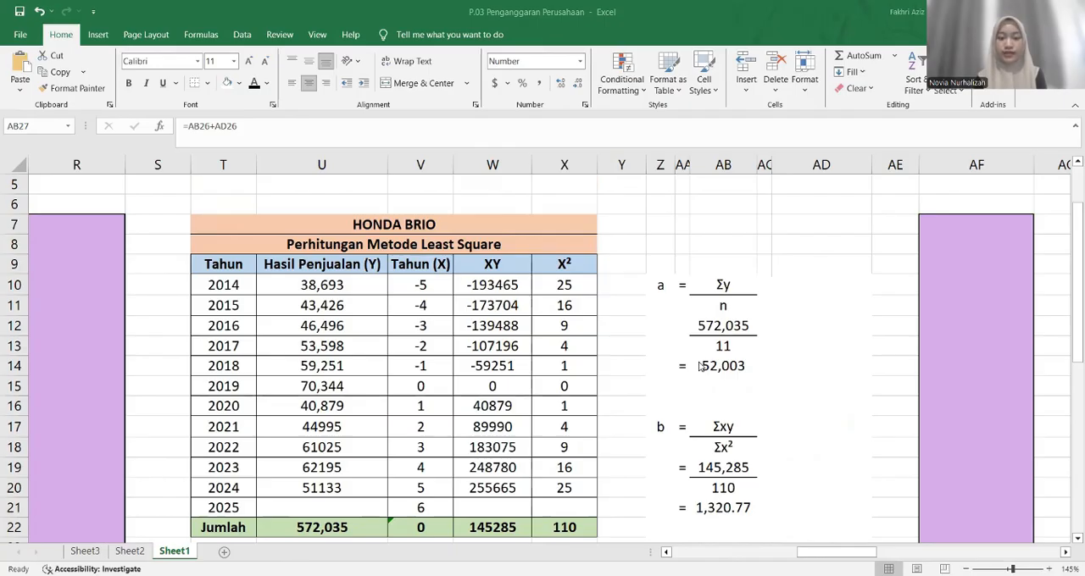
scroll(700, 367, "down", 3)
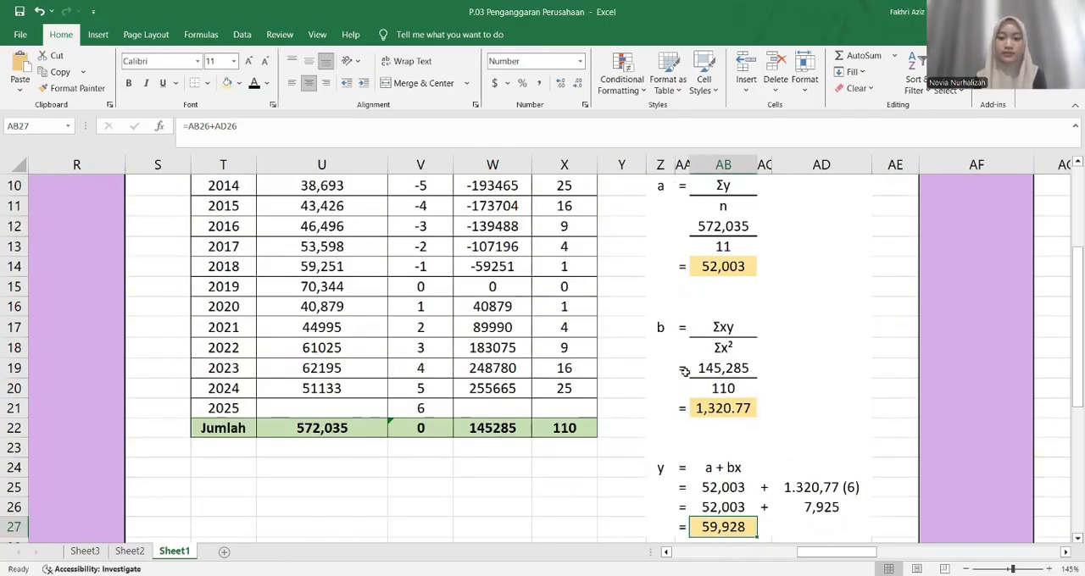
scroll(684, 372, "down", 1)
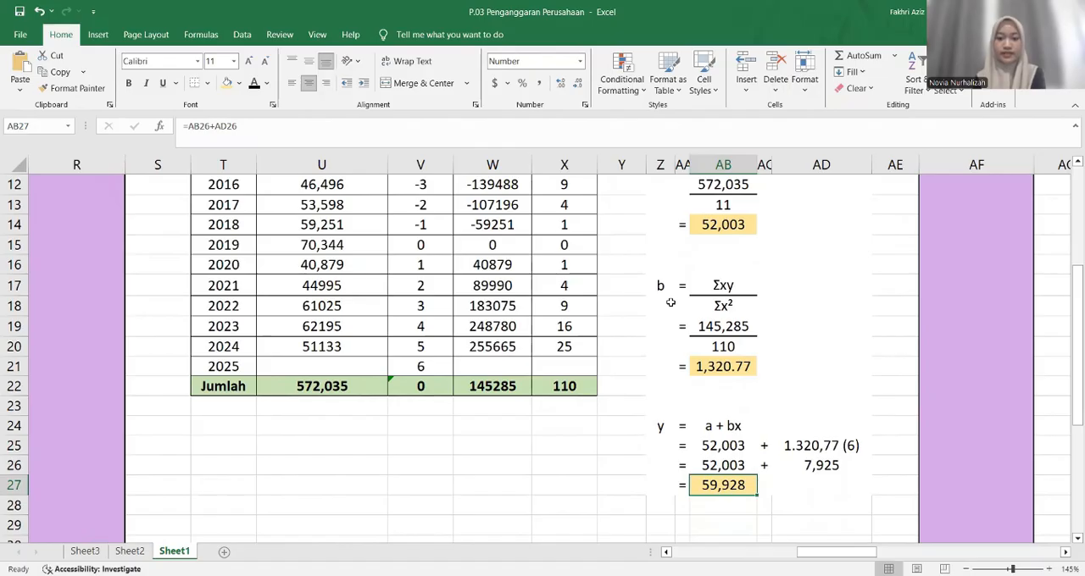
Compare the Least Square value of b in AB21 with the Time Series Moment value of b in N20
left_click(696, 363)
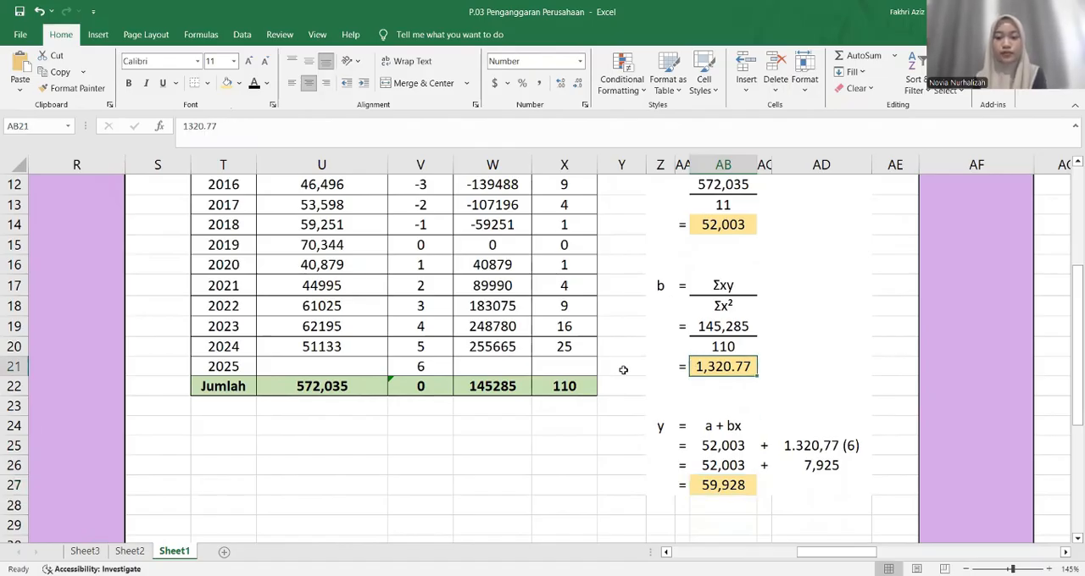
scroll(623, 369, "up", 2)
scroll(623, 370, "left", 3)
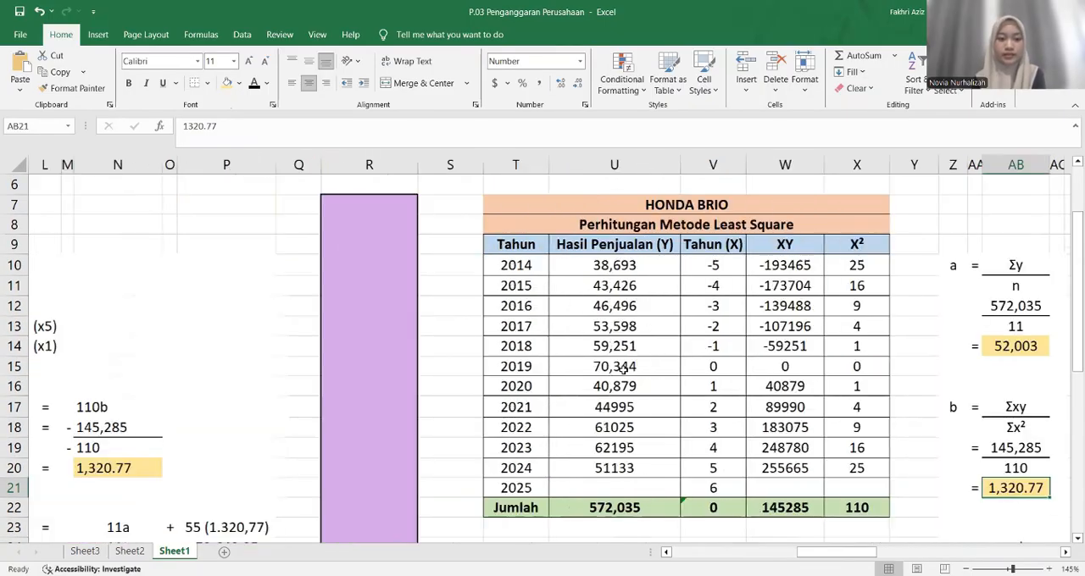
scroll(623, 370, "left", 4)
scroll(623, 370, "up", 1)
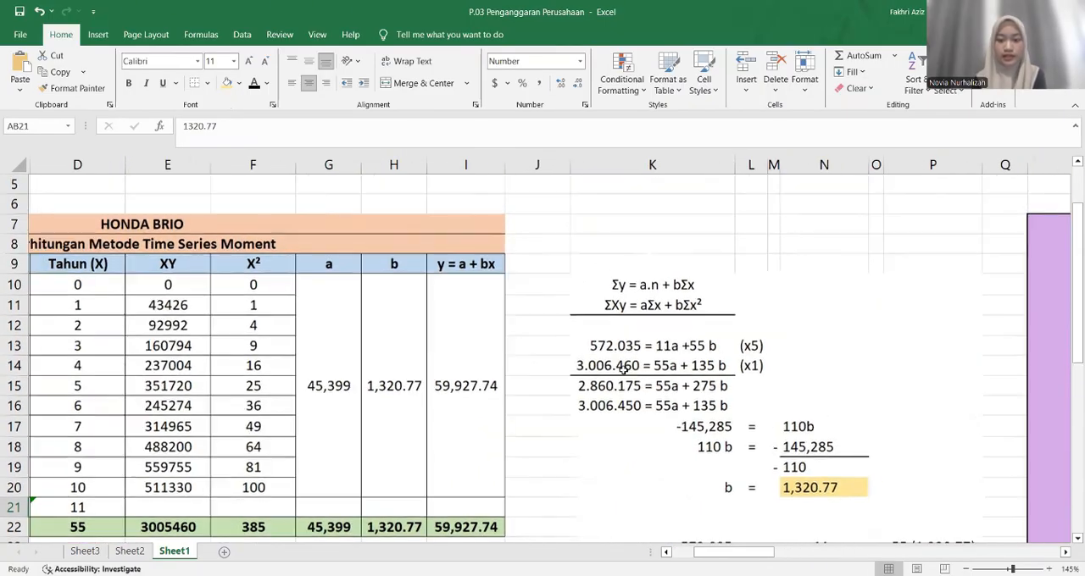
scroll(623, 370, "down", 2)
left_click(784, 390)
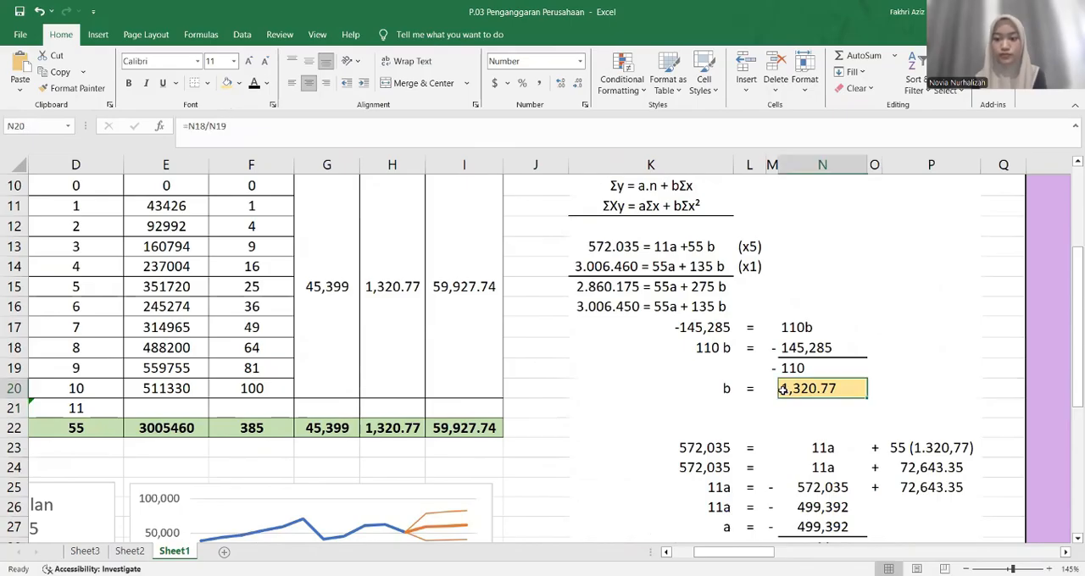
scroll(745, 382, "right", 3)
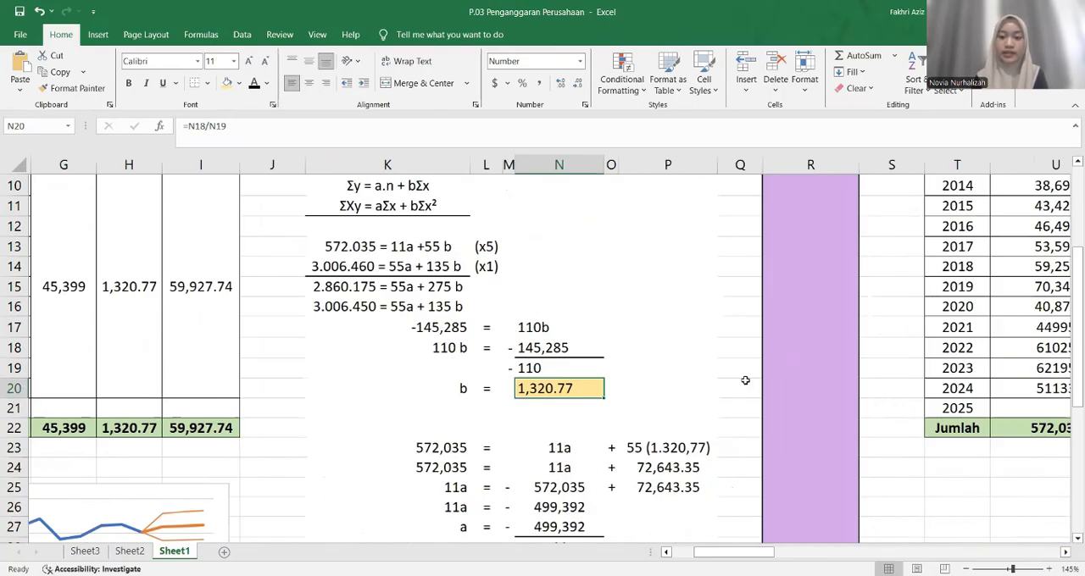
Examine the Time Series Moment table heading in B8 and that method's 2025 forecast result in N34
scroll(745, 381, "left", 4)
scroll(745, 381, "up", 1)
scroll(745, 381, "up", 1)
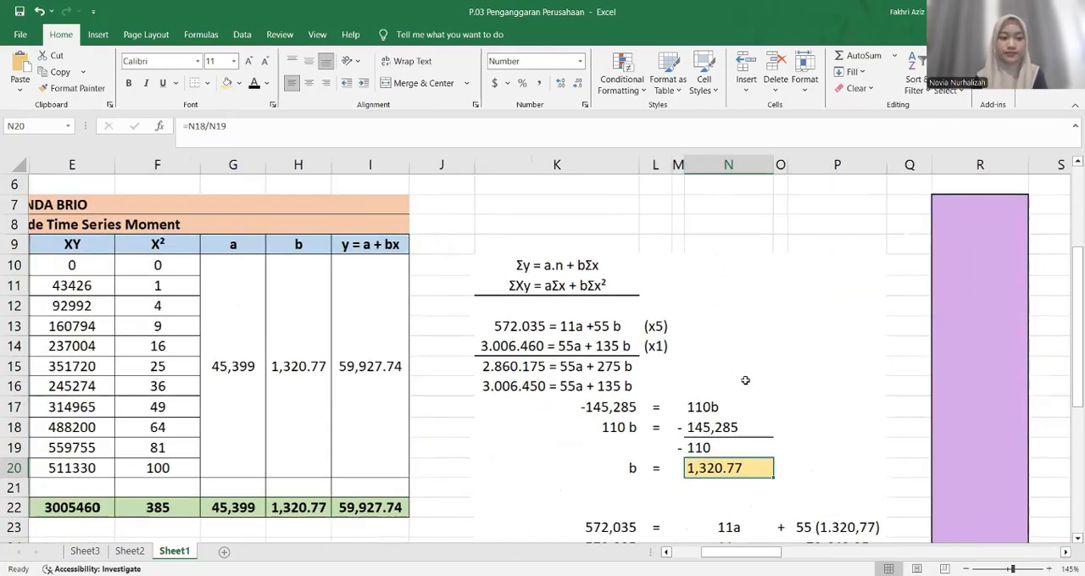
scroll(745, 381, "left", 1)
left_click(456, 223)
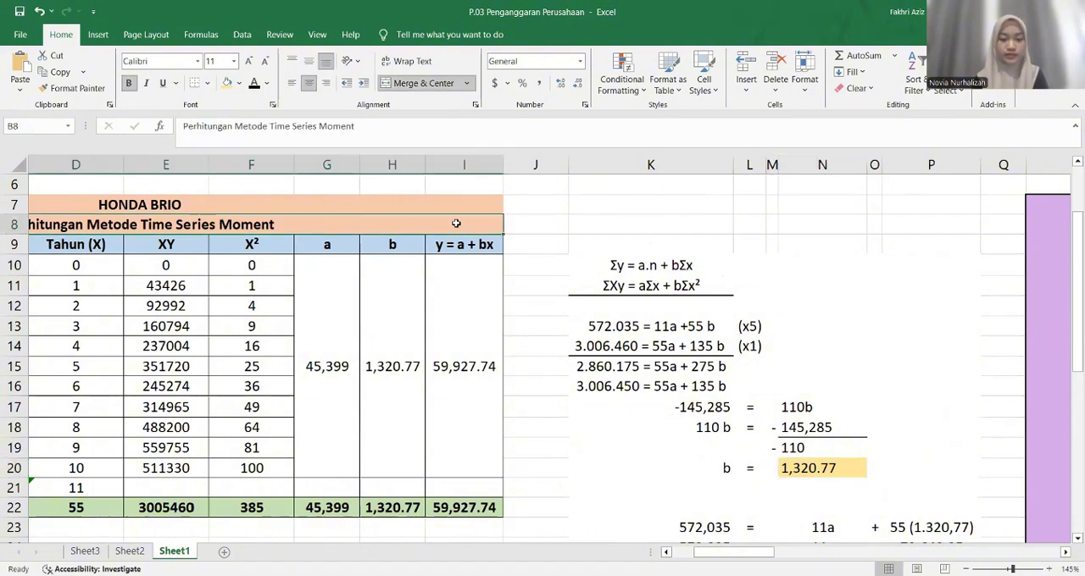
scroll(456, 223, "down", 6)
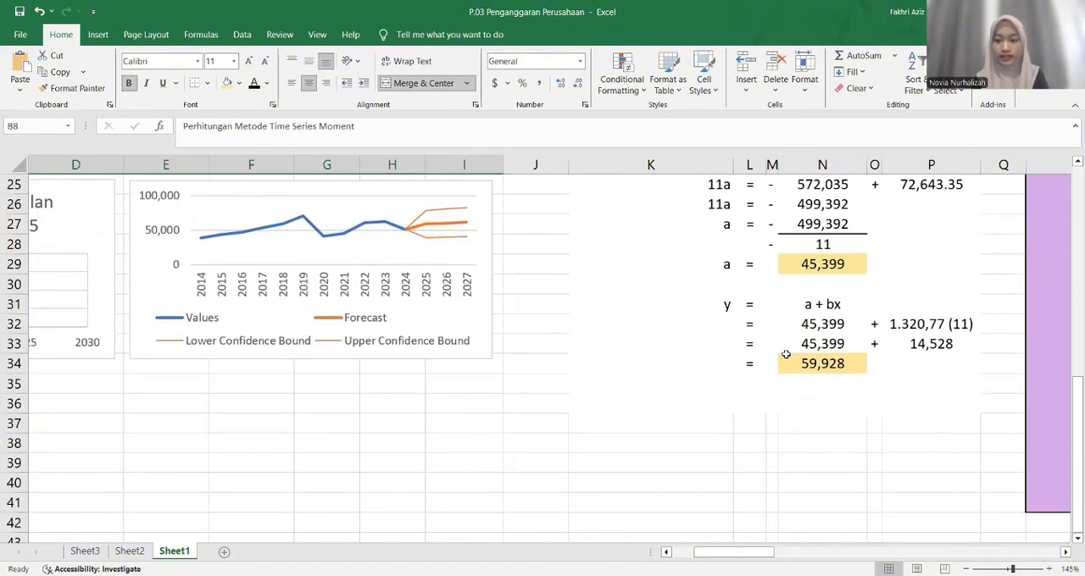
left_click(793, 363)
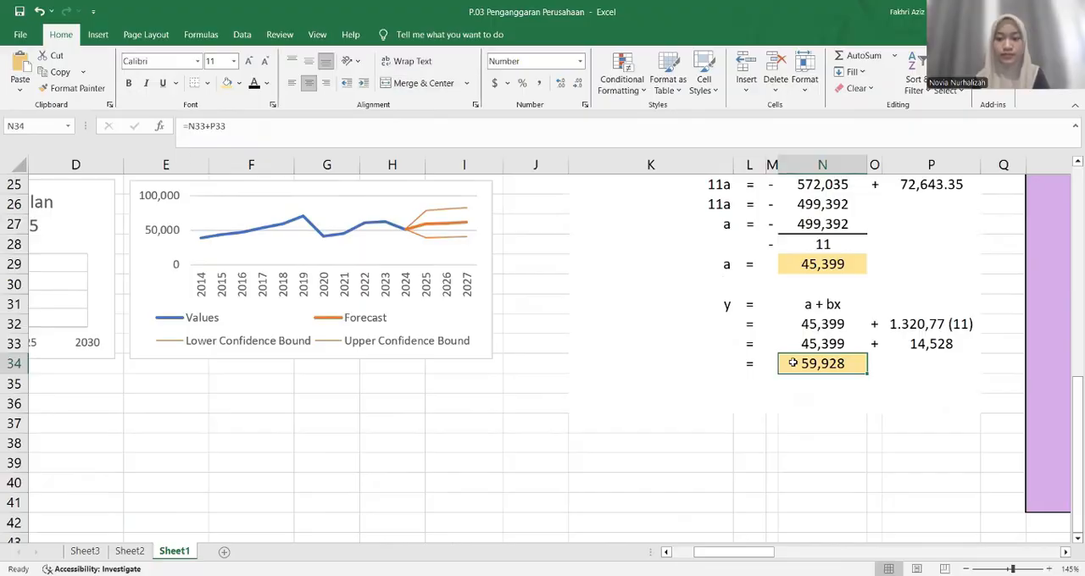
Examine the Least Square table heading in T8 and its y = a + bx calculation for comparison with the Time Series Moment forecast
scroll(792, 362, "right", 6)
scroll(793, 362, "right", 2)
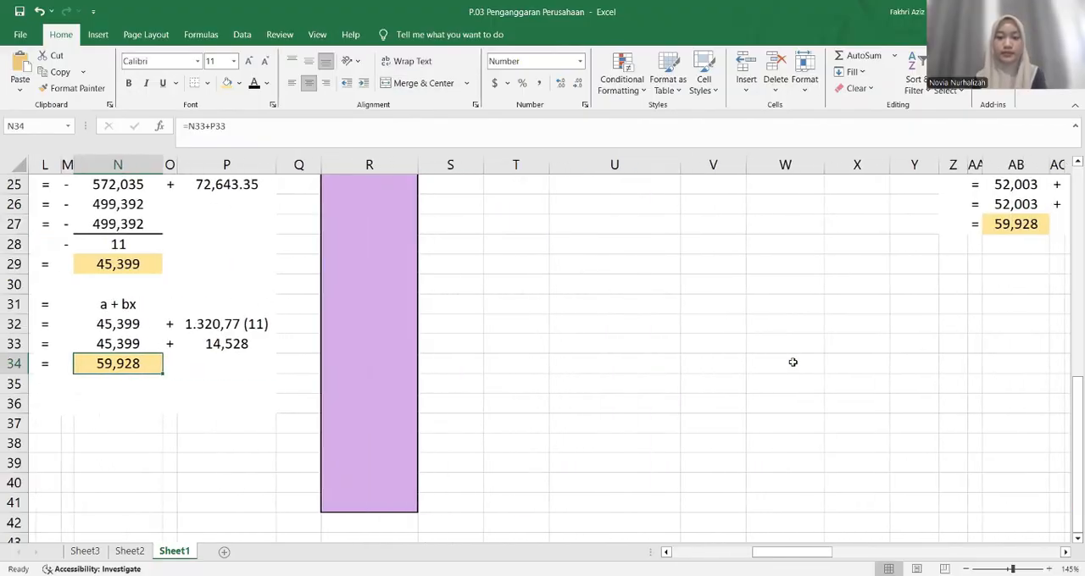
scroll(793, 363, "up", 6)
scroll(793, 363, "right", 2)
scroll(792, 363, "right", 1)
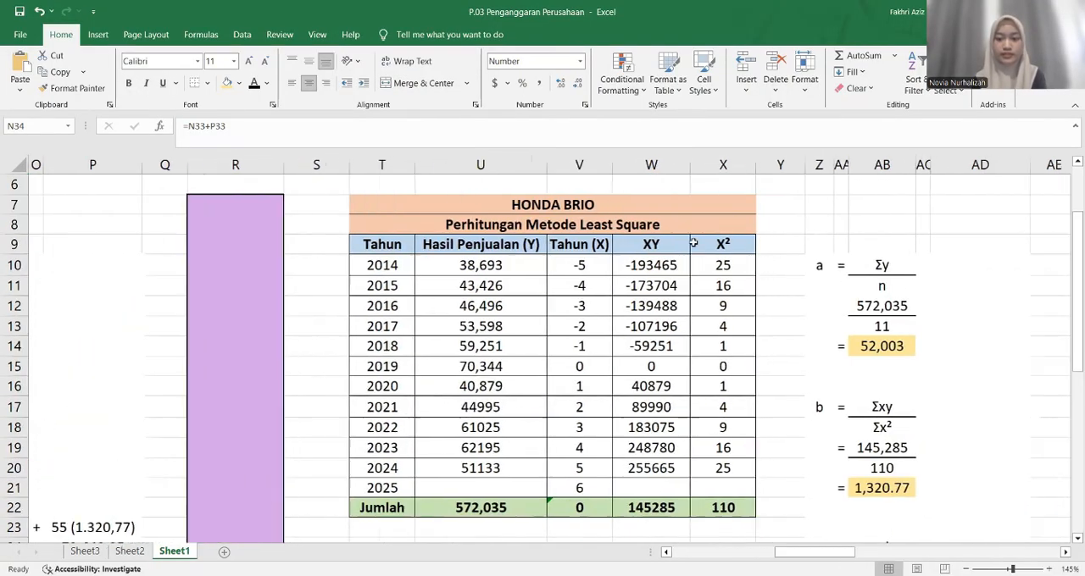
left_click(685, 222)
scroll(683, 228, "down", 1)
scroll(683, 228, "down", 4)
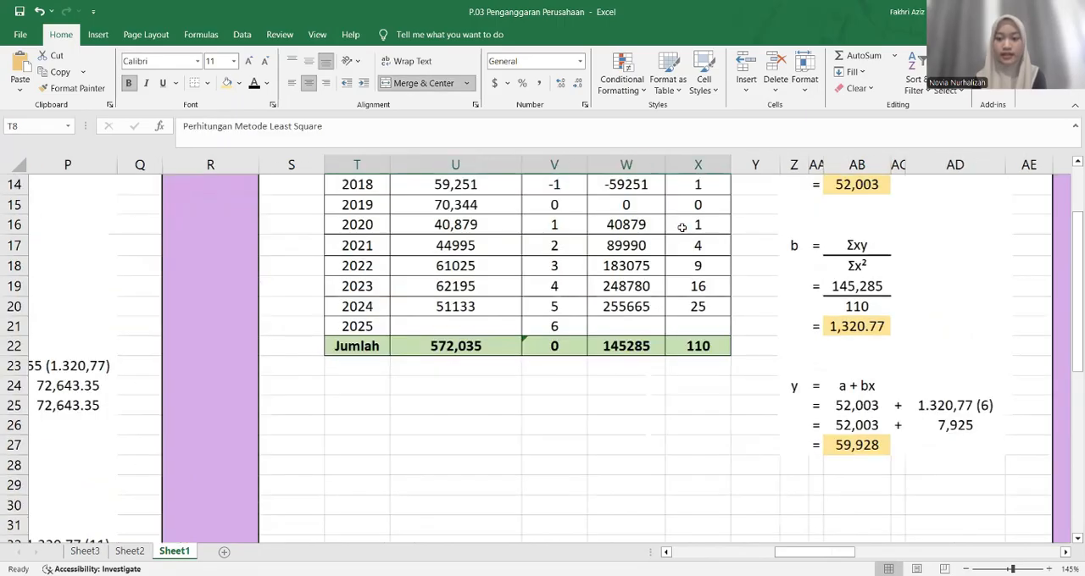
left_click(846, 362)
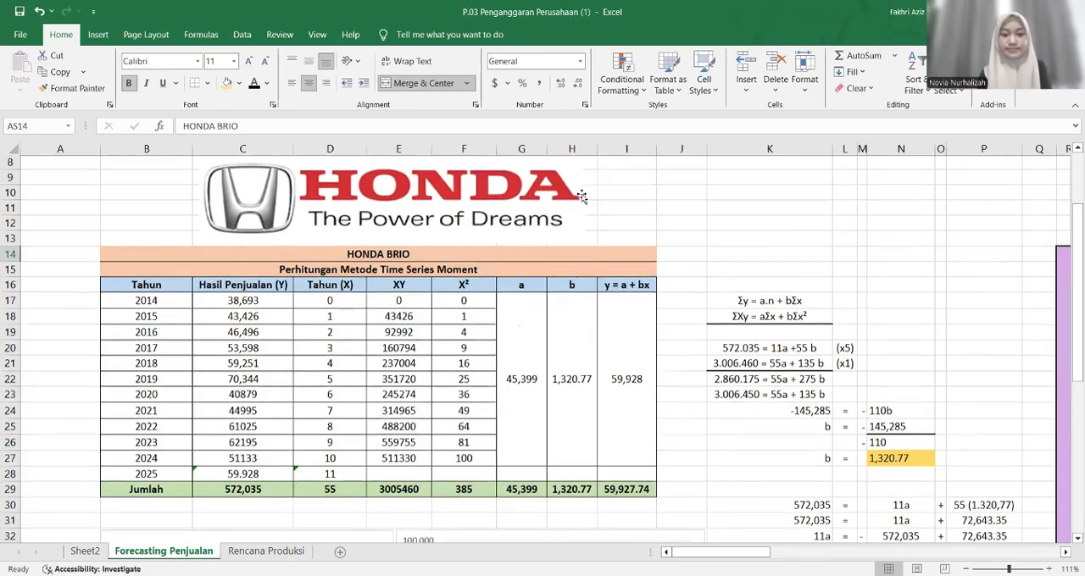
Review the completed Time Series Moment and Least Square tables, forecast charts and calculations on the Forecasting Penjualan sheet
scroll(582, 197, "down", 1)
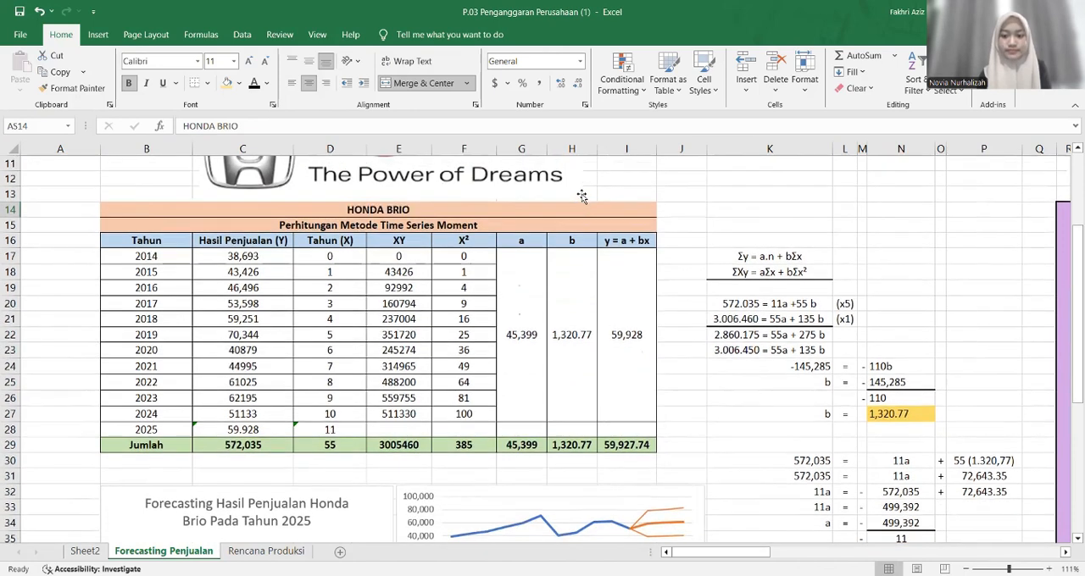
scroll(582, 196, "down", 2)
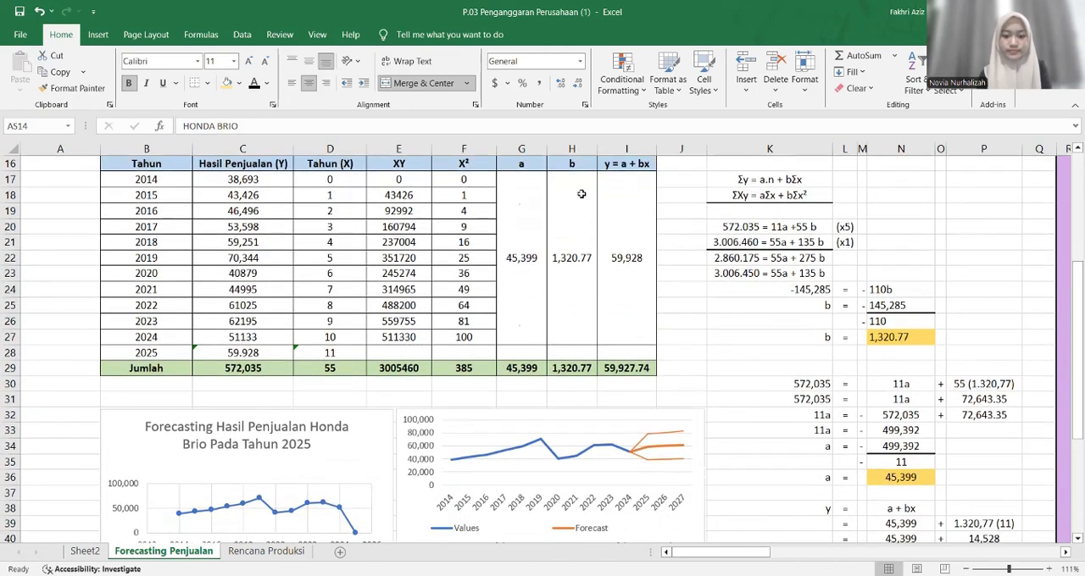
scroll(582, 194, "down", 2)
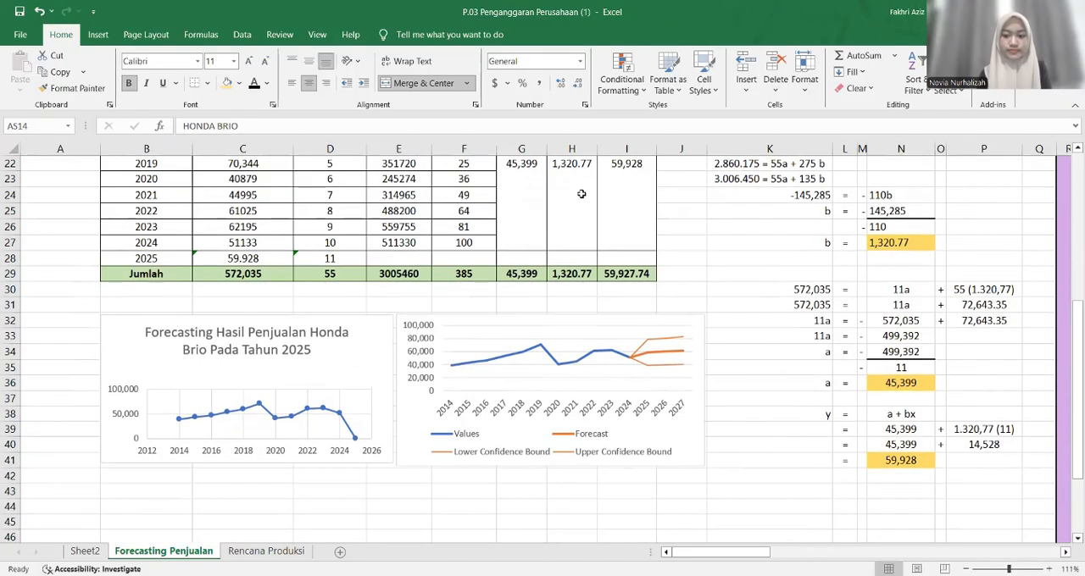
scroll(581, 194, "up", 4)
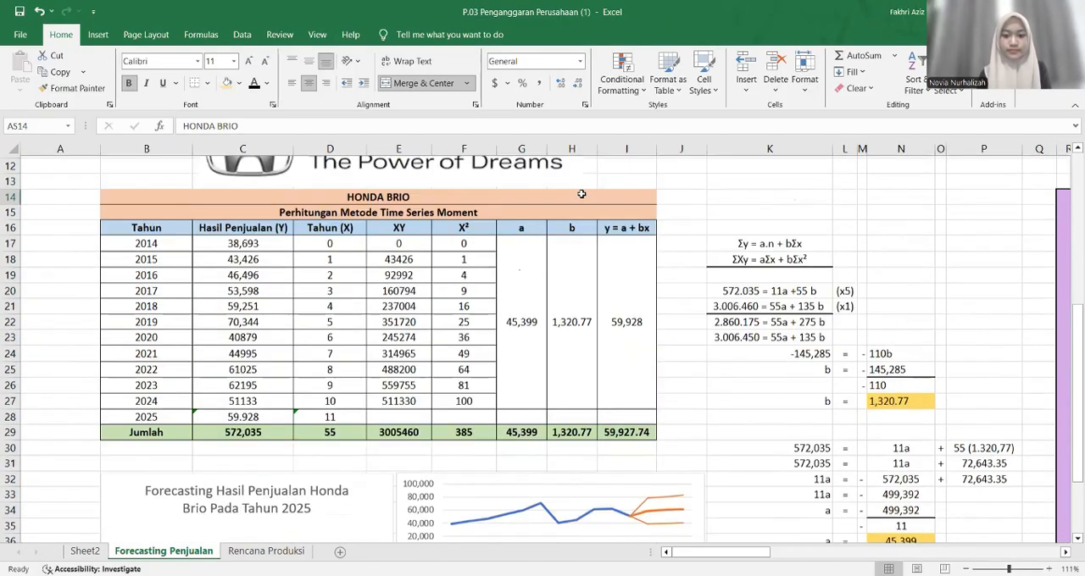
scroll(581, 197, "up", 1)
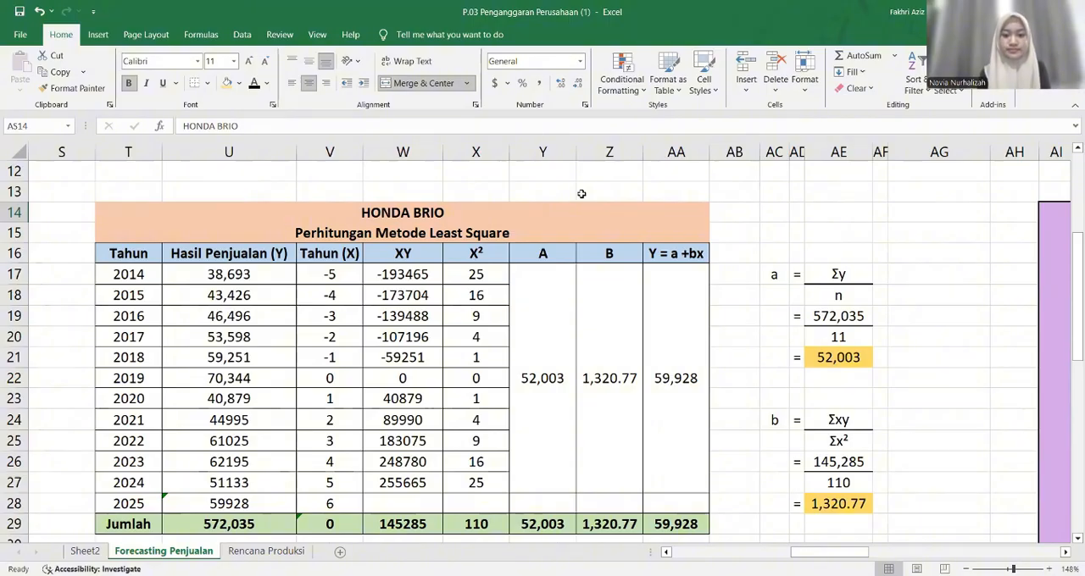
scroll(581, 194, "down", 1)
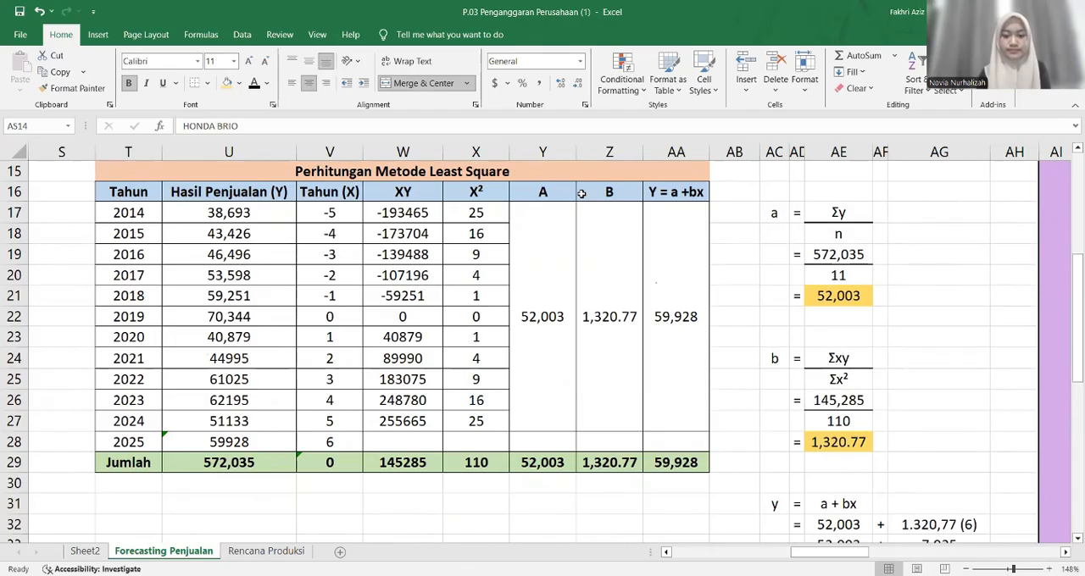
scroll(581, 194, "down", 2)
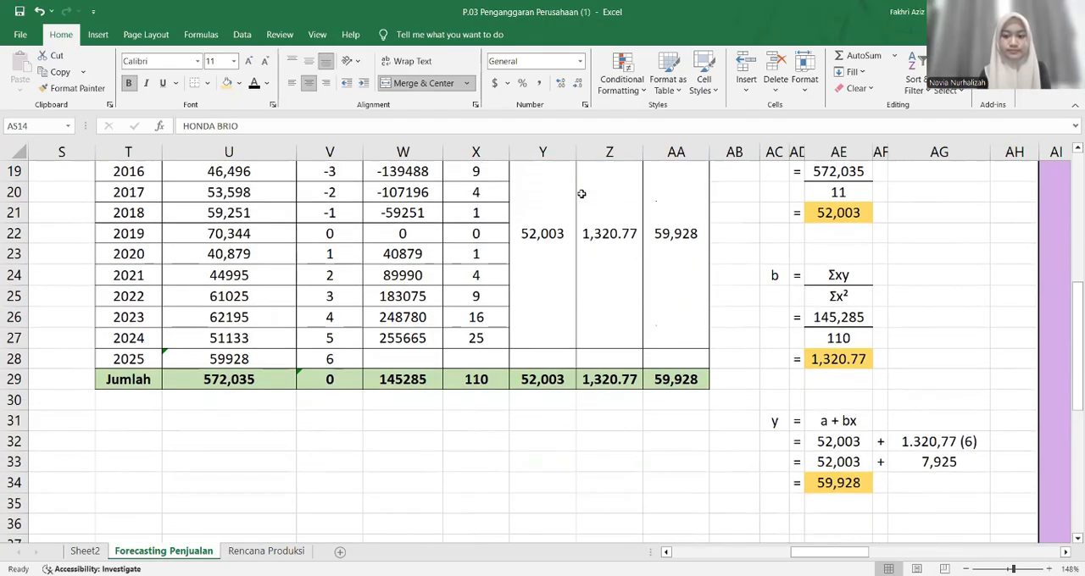